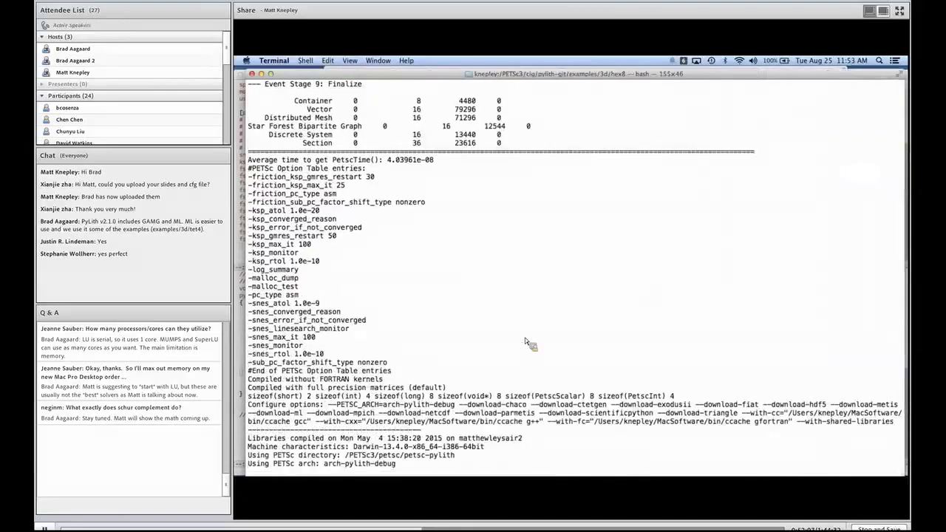
# Scroll through the run output, and recall then clear the previous pylith command.
pyautogui.scroll(10, 527, 342)
pyautogui.scroll(-5, 527, 342)
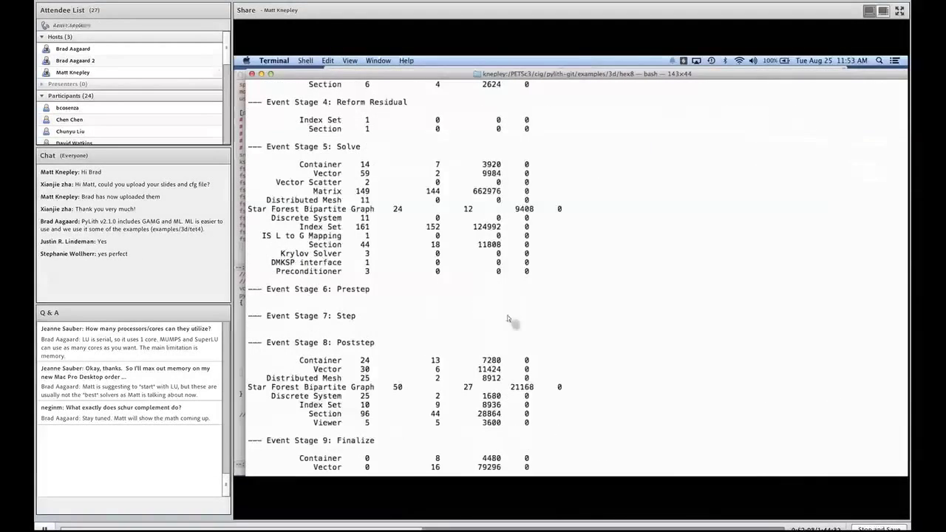
pyautogui.press('Up')
pyautogui.press('Down')
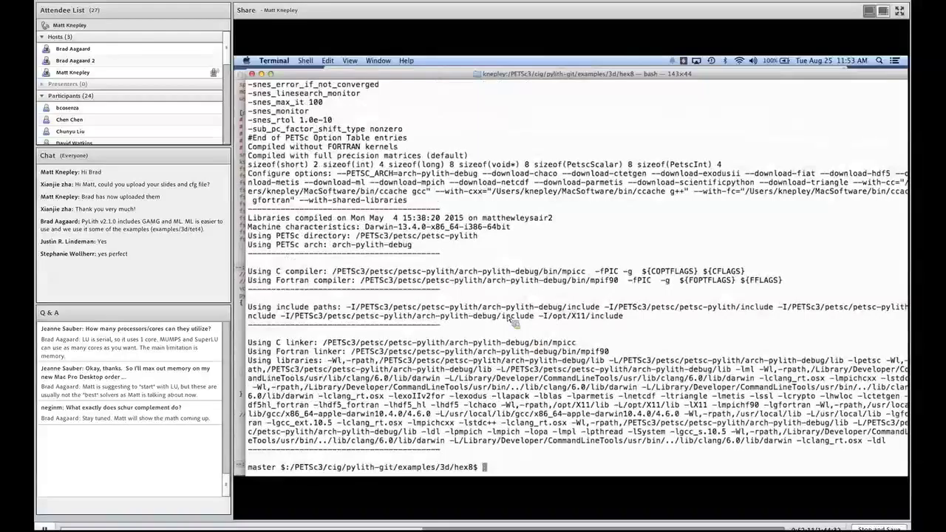
pyautogui.scroll(10, 510, 319)
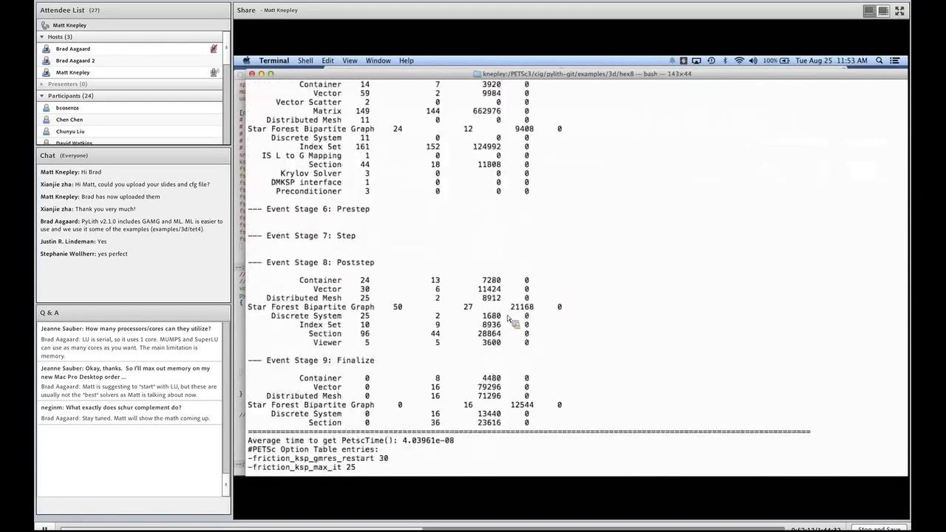
pyautogui.scroll(15, 510, 319)
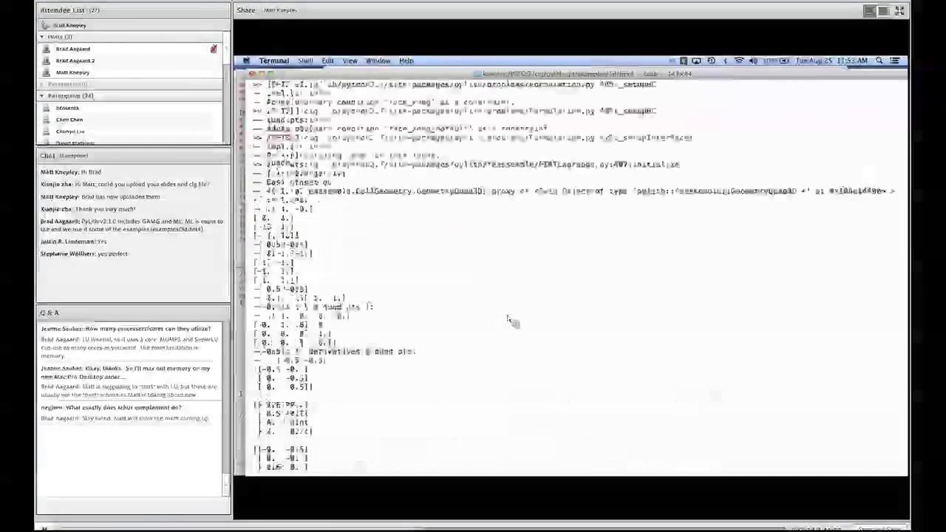
pyautogui.scroll(-10, 507, 319)
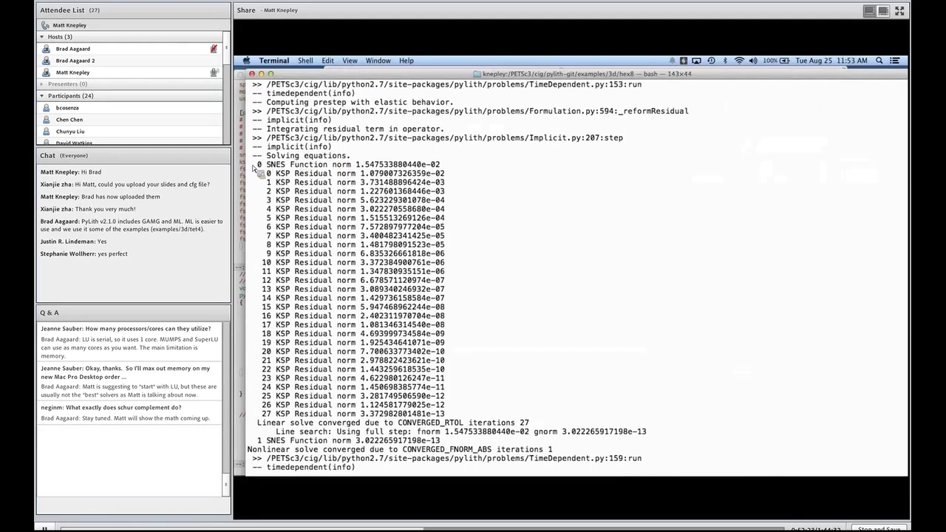
# Highlight CONVERGED_RTOL, the full-step line search, final SNES norm and 1-iteration nonlinear convergence.
pyautogui.doubleClick(422, 424)
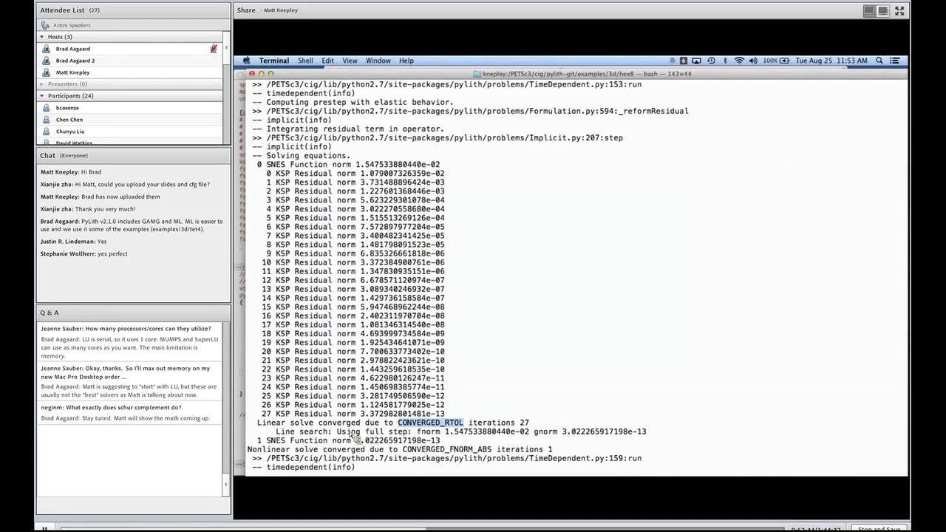
pyautogui.tripleClick(254, 434)
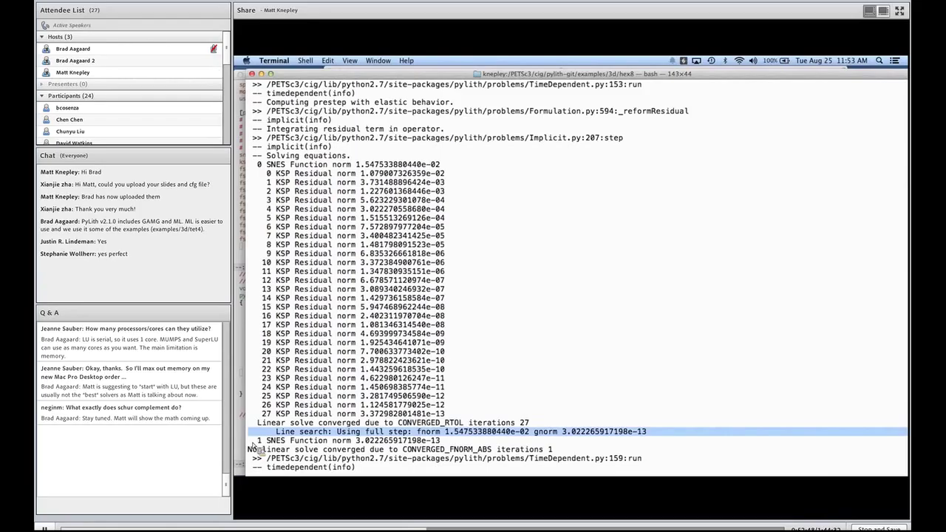
pyautogui.click(301, 433)
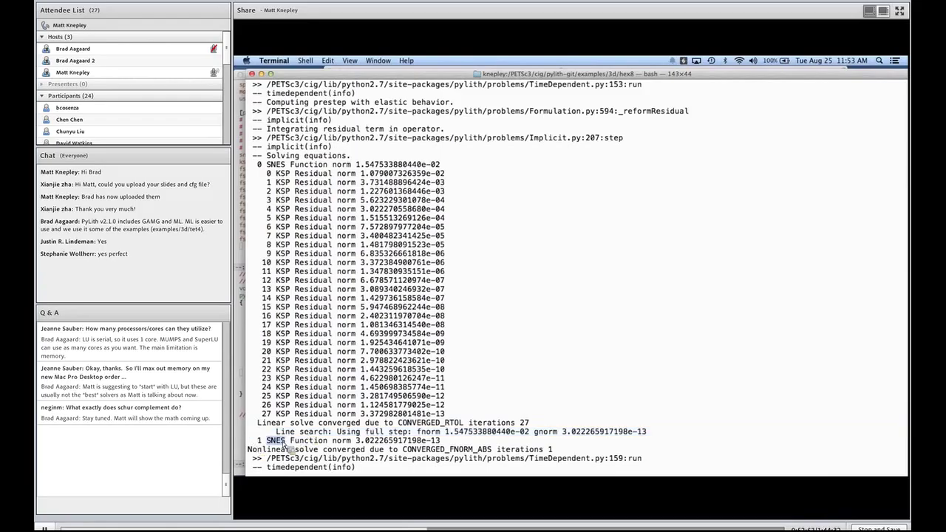
pyautogui.tripleClick(285, 443)
pyautogui.click(290, 449)
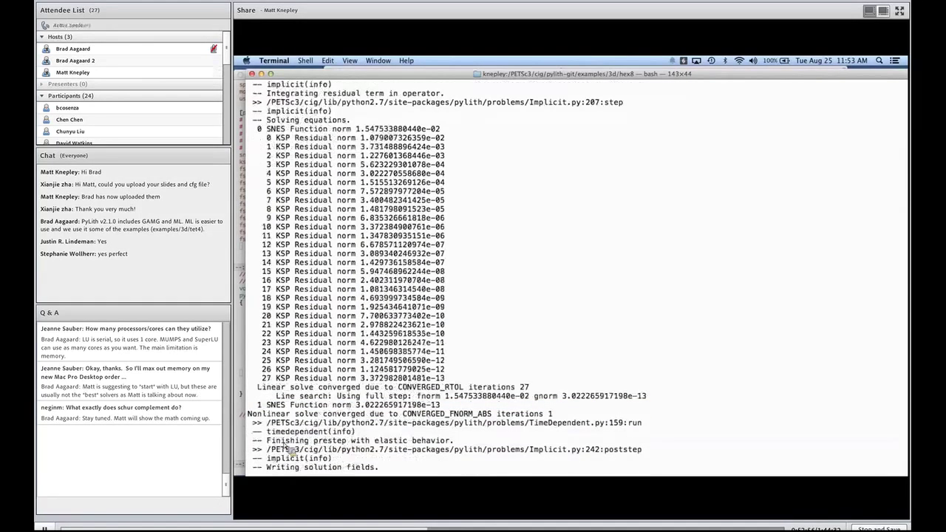
pyautogui.doubleClick(309, 361)
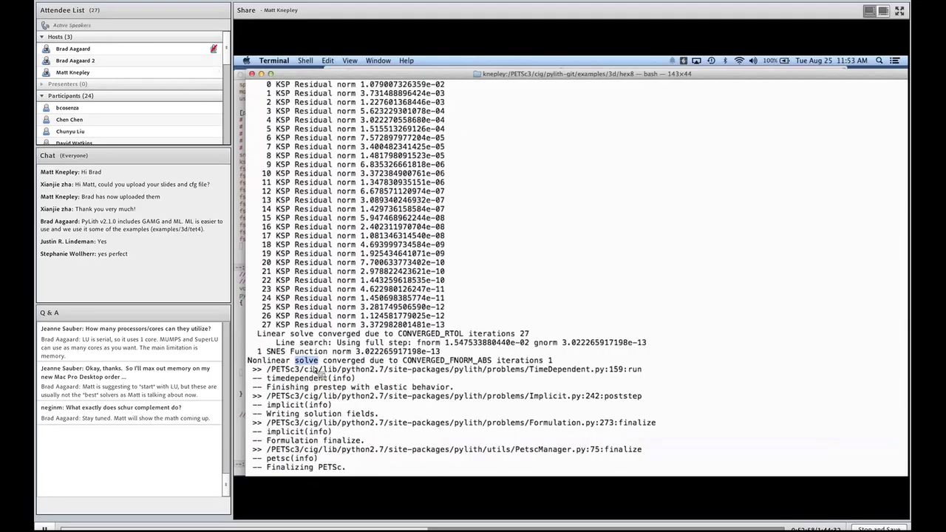
pyautogui.tripleClick(315, 364)
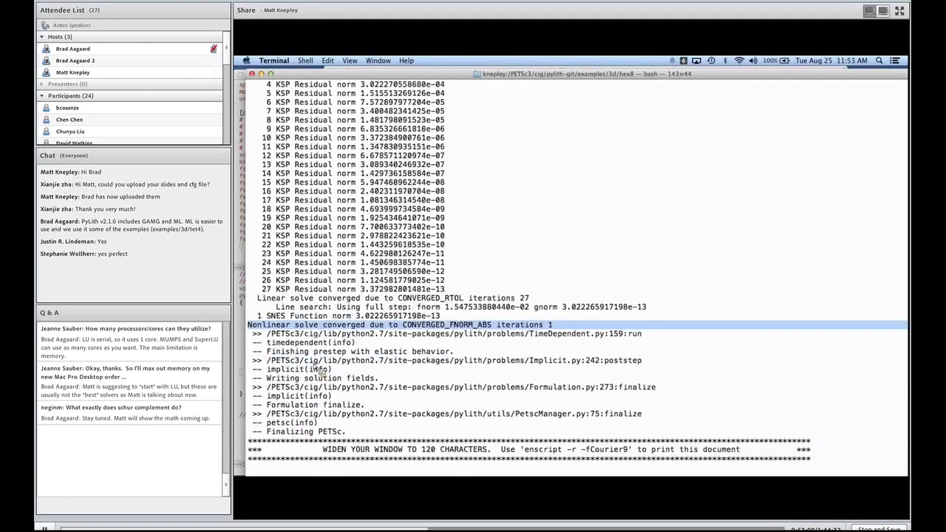
# Scroll the performance summary down to the shell prompt and show all open windows.
pyautogui.scroll(2, 458, 368)
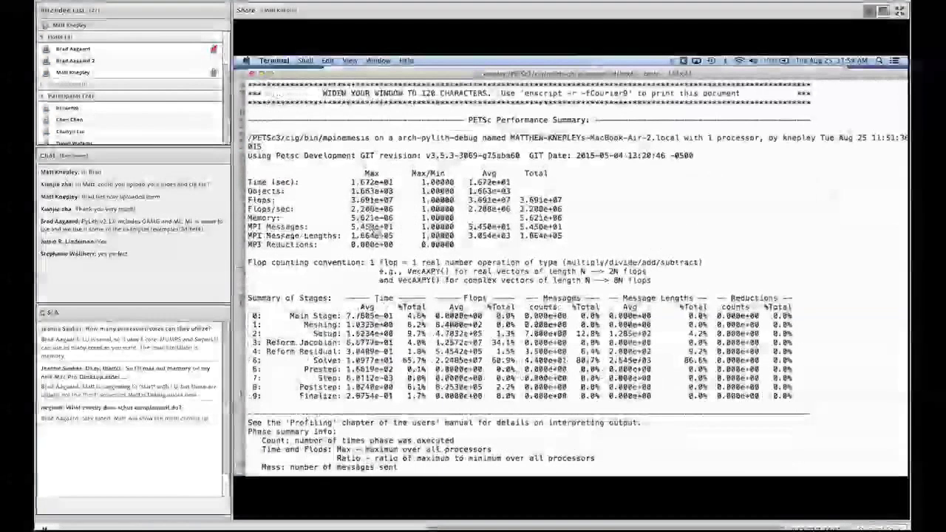
pyautogui.scroll(-10, 379, 299)
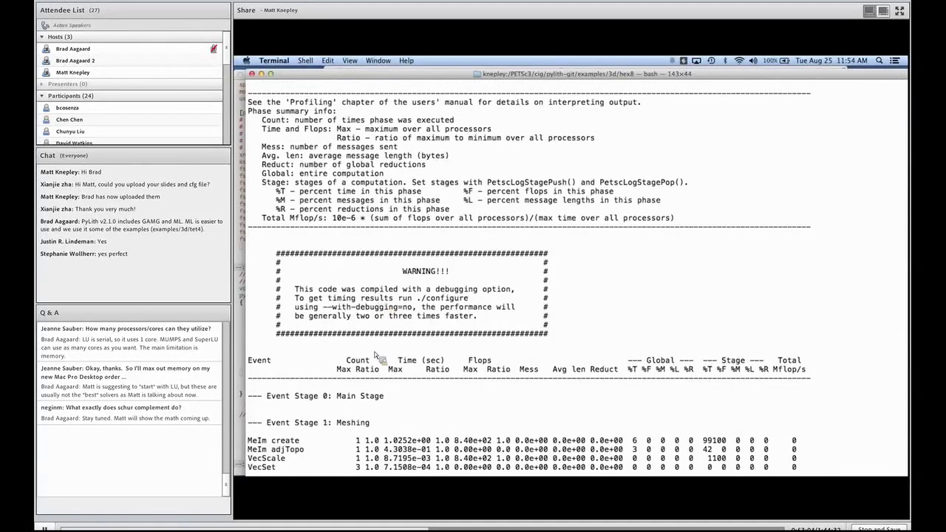
pyautogui.scroll(-12, 377, 357)
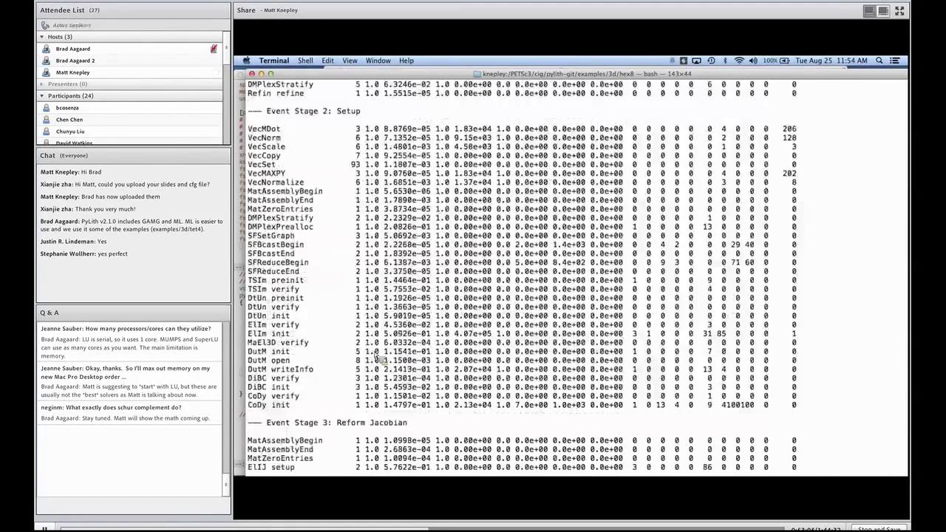
pyautogui.scroll(-20, 377, 357)
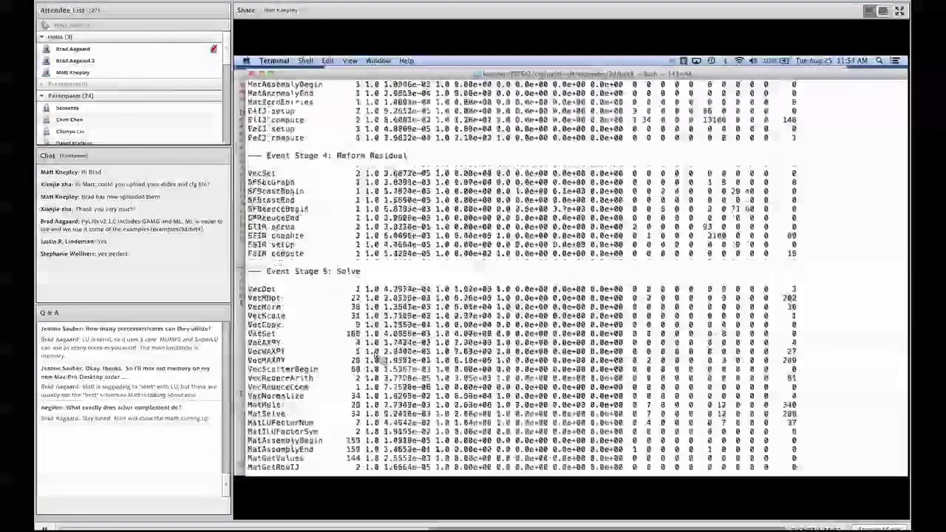
pyautogui.scroll(-15, 378, 357)
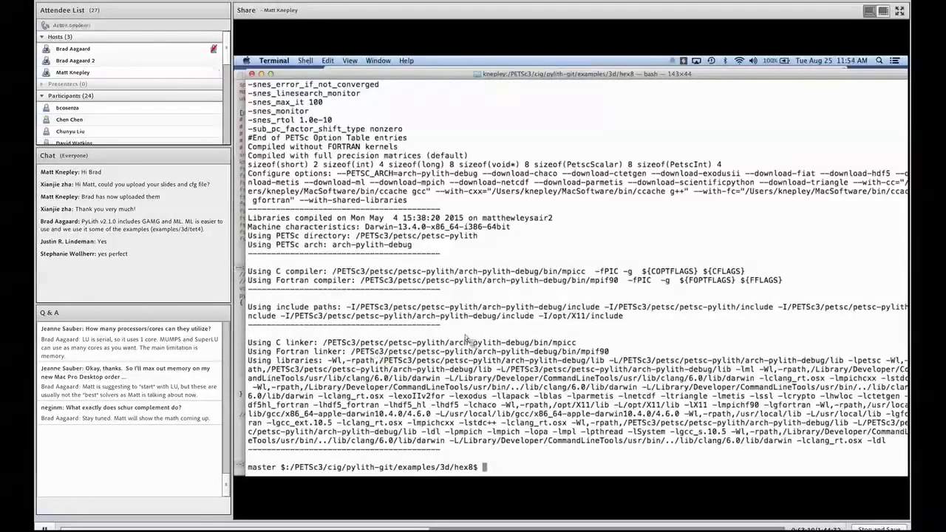
pyautogui.hotkey('ctrl', 'Up')
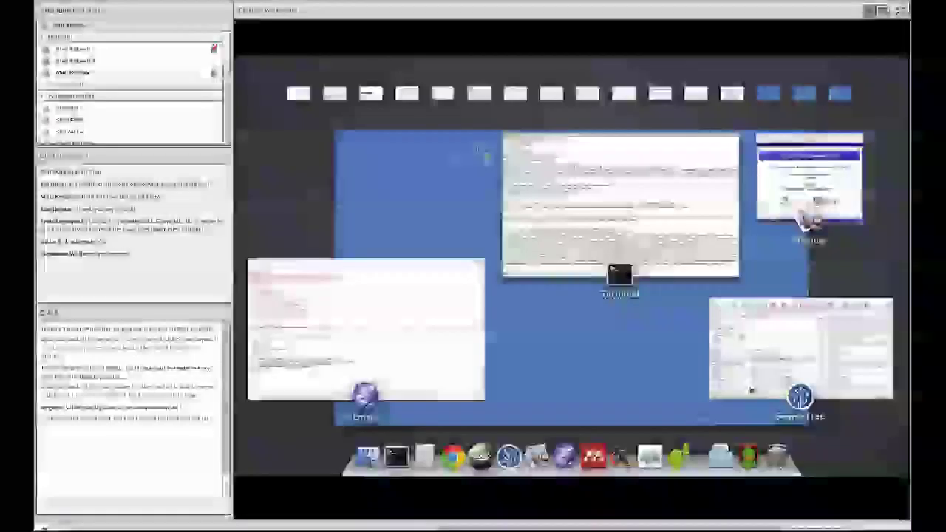
# Bring up the slides and page ahead to the Example 3D Hex8 step10.cfg LU slide.
pyautogui.click(808, 219)
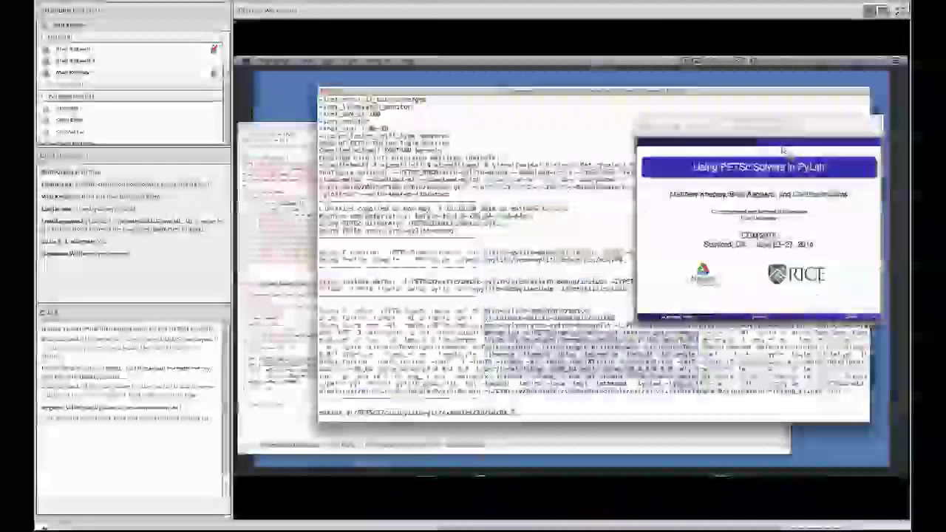
pyautogui.press('Right')
pyautogui.press('Right')
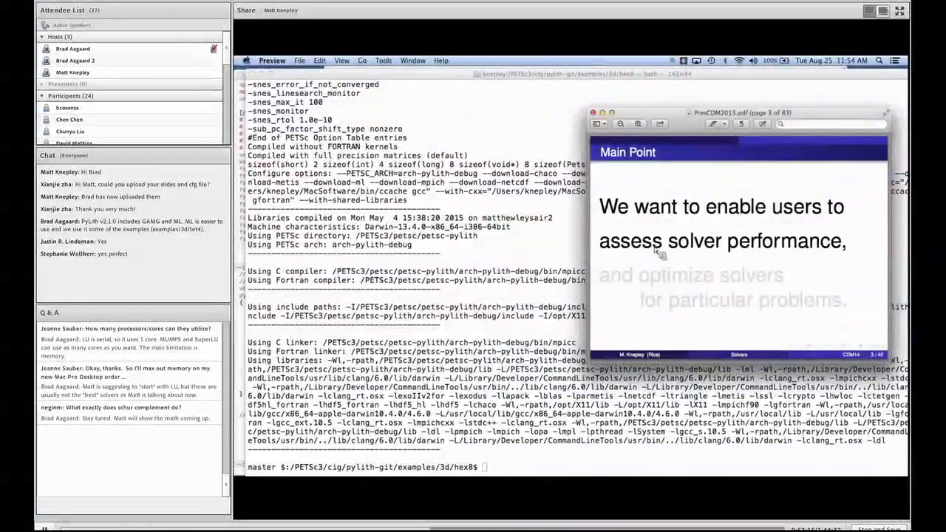
pyautogui.press('Right')
pyautogui.press('Right')
pyautogui.press('Right')
pyautogui.press('Right')
pyautogui.press('Right')
pyautogui.press('Right')
pyautogui.press('Right')
pyautogui.press('Right')
pyautogui.press('Right')
pyautogui.press('Right')
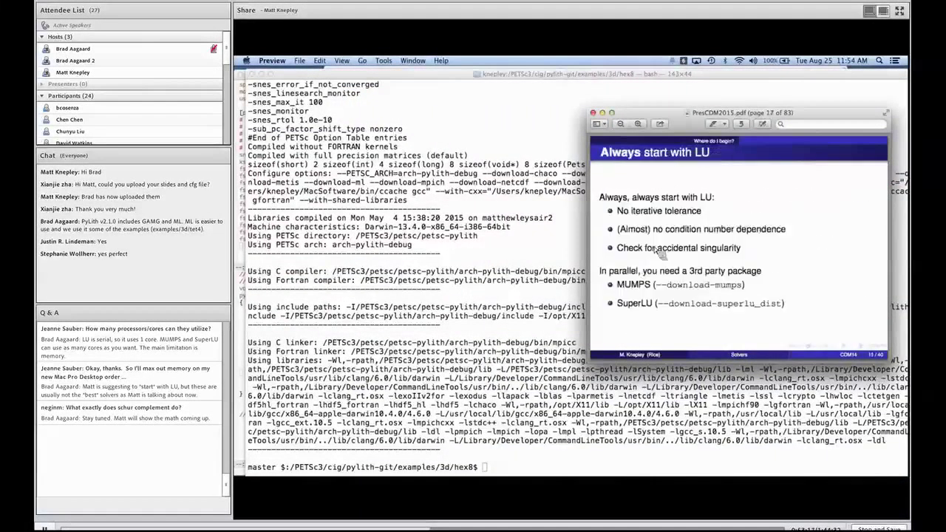
pyautogui.press('Right')
pyautogui.press('Right')
pyautogui.press('Right')
pyautogui.press('Right')
pyautogui.press('Right')
pyautogui.press('Right')
pyautogui.press('Right')
pyautogui.press('Right')
pyautogui.press('Right')
pyautogui.press('Right')
pyautogui.press('Right')
pyautogui.press('Right')
pyautogui.press('Right')
pyautogui.press('Right')
pyautogui.press('Right')
pyautogui.press('Right')
pyautogui.press('Right')
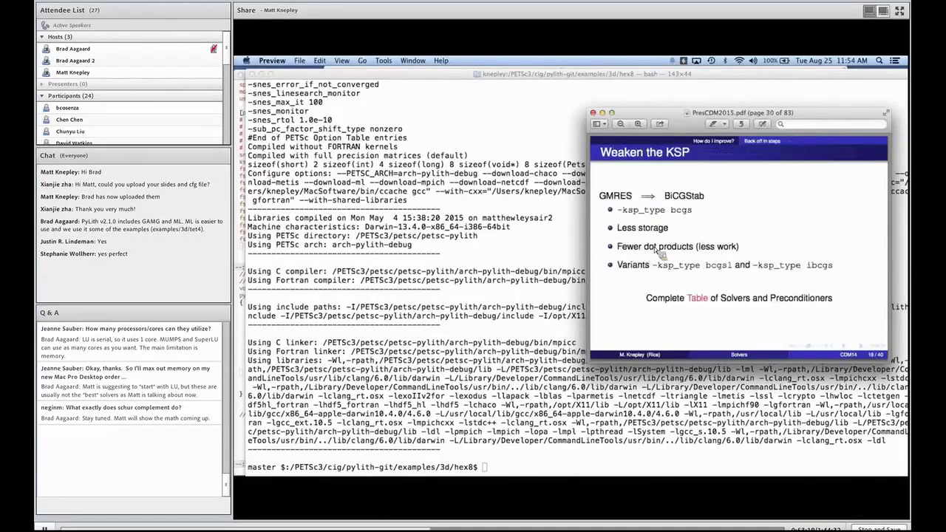
pyautogui.press('Right')
pyautogui.press('Right')
pyautogui.press('Right')
pyautogui.press('Right')
pyautogui.press('Right')
pyautogui.press('Right')
pyautogui.press('Right')
pyautogui.press('Right')
pyautogui.press('Right')
pyautogui.press('Right')
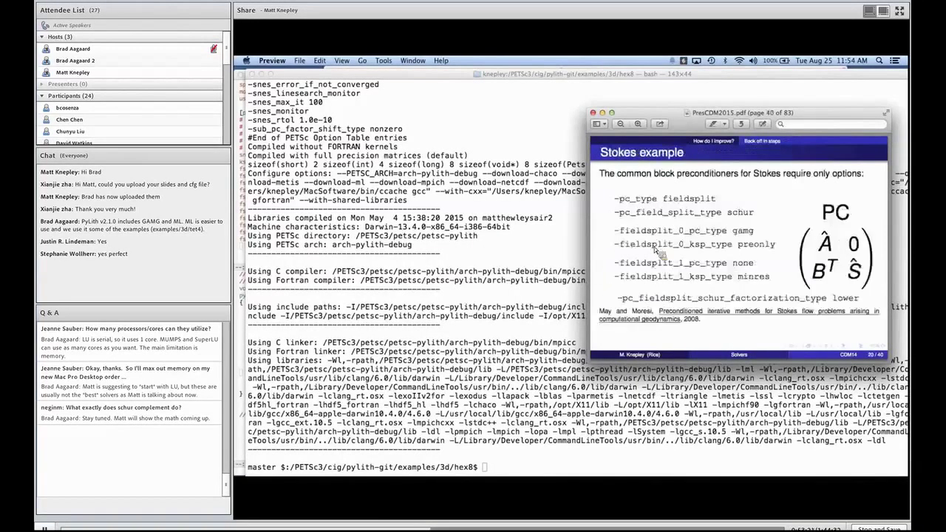
pyautogui.press('Right')
pyautogui.press('Right')
pyautogui.press('Right')
pyautogui.press('Right')
pyautogui.press('Right')
pyautogui.press('Right')
pyautogui.press('Right')
pyautogui.press('Right')
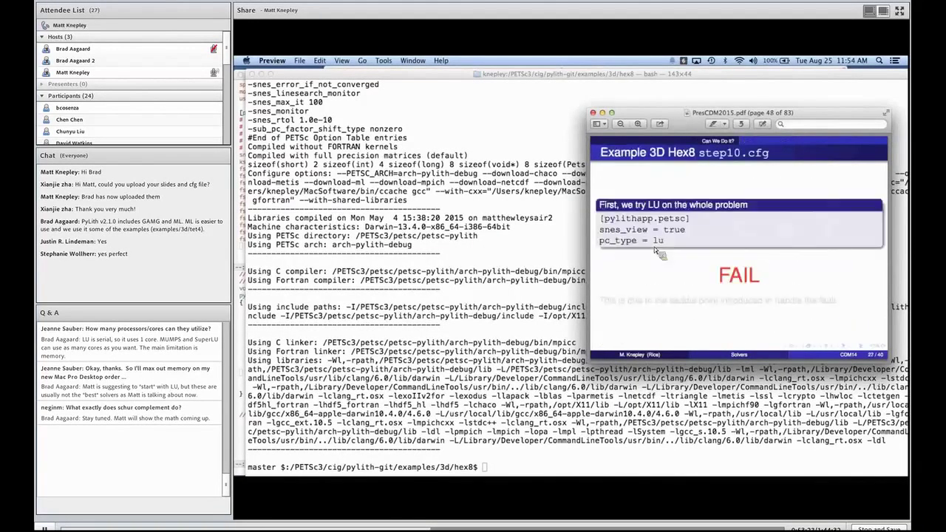
pyautogui.press('Left')
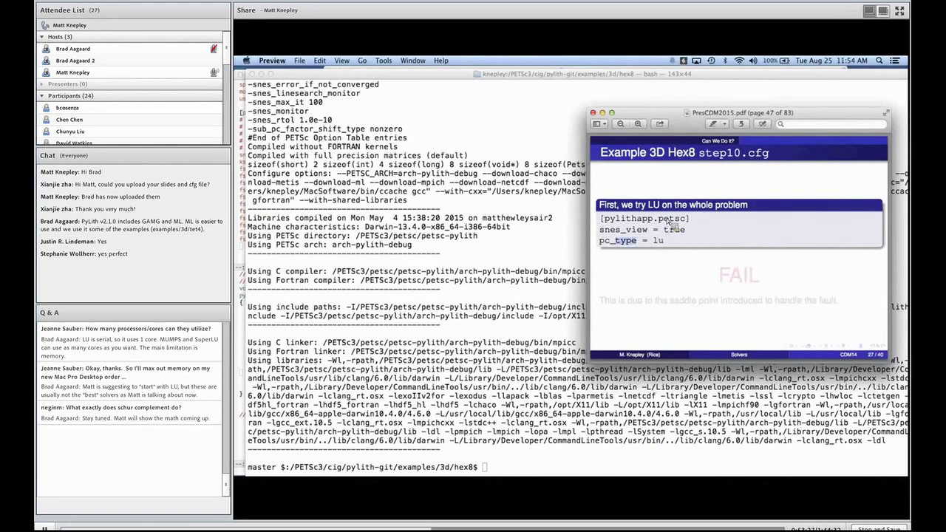
# Highlight the pc_type = lu line on the slide, then return to the Terminal.
pyautogui.tripleClick(628, 247)
pyautogui.click(630, 247)
pyautogui.click(564, 446)
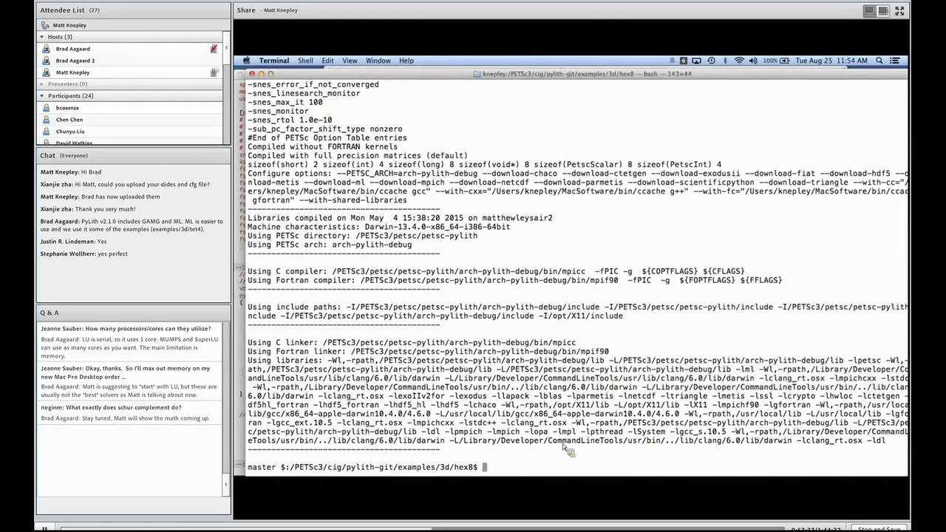
# Print the old hex8 solver01.cfg, then run pylith step10.cfg with that solver01.cfg path appended.
pyautogui.write('cat /PETSc3/cig/pylith-old/examples/3d/hex8/')
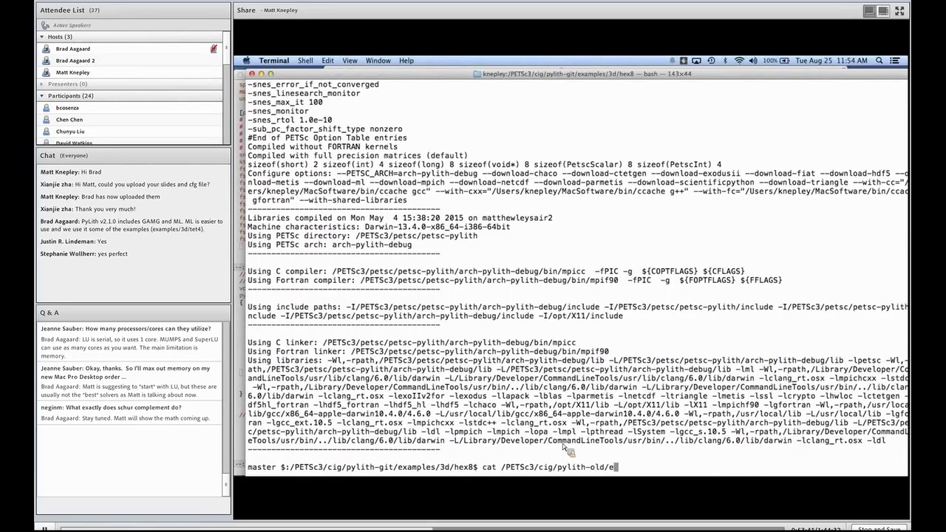
pyautogui.write('solver01.cfg')
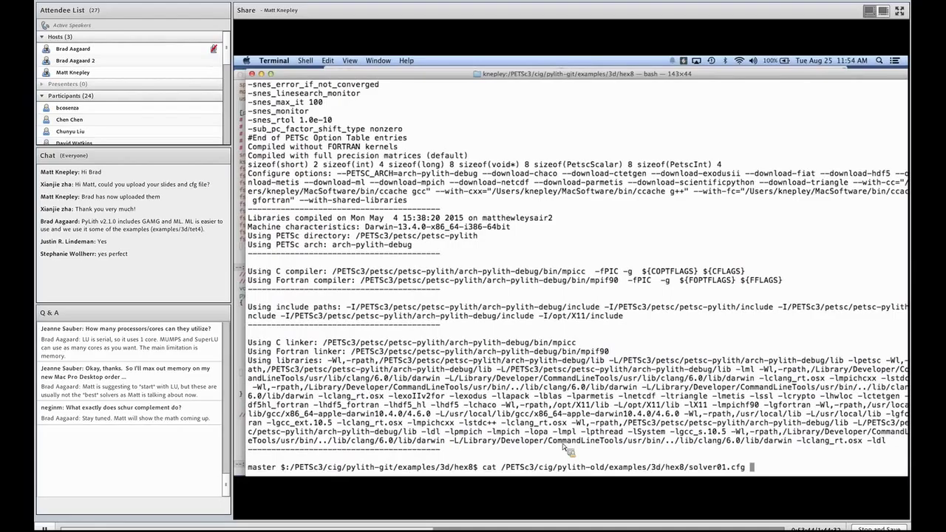
pyautogui.press('Return')
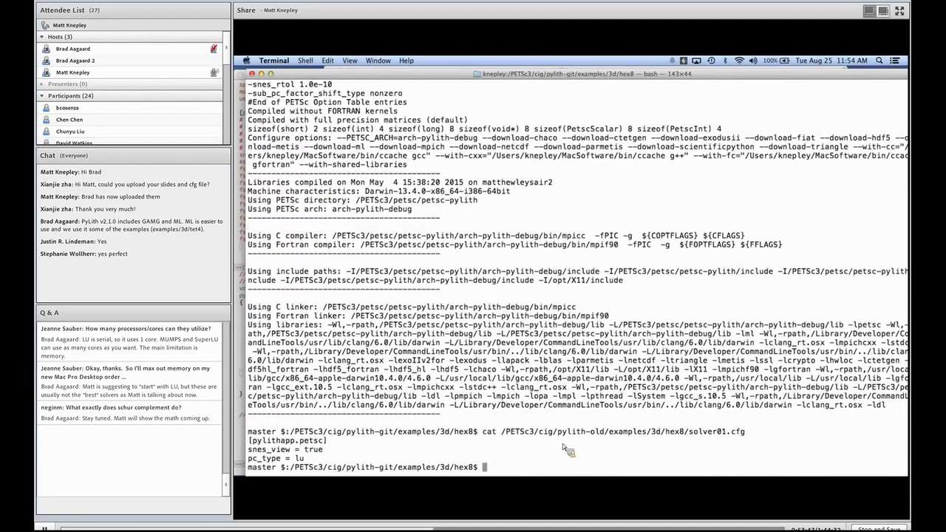
pyautogui.press('Up')
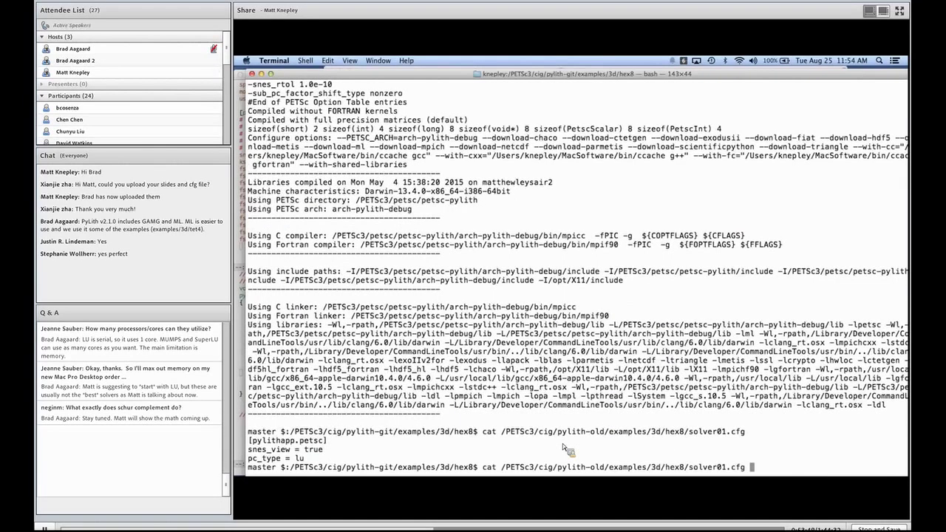
pyautogui.press('Up')
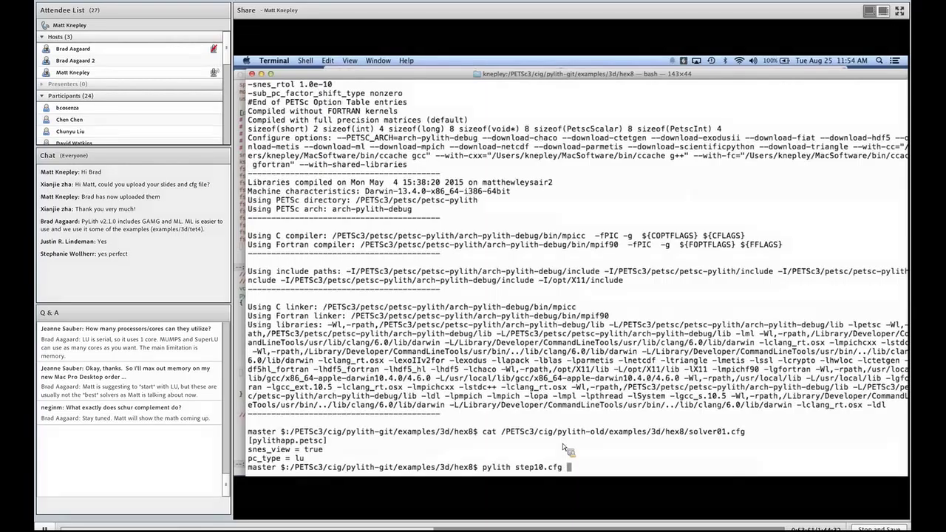
pyautogui.moveTo(502, 431); pyautogui.dragTo(737, 436)
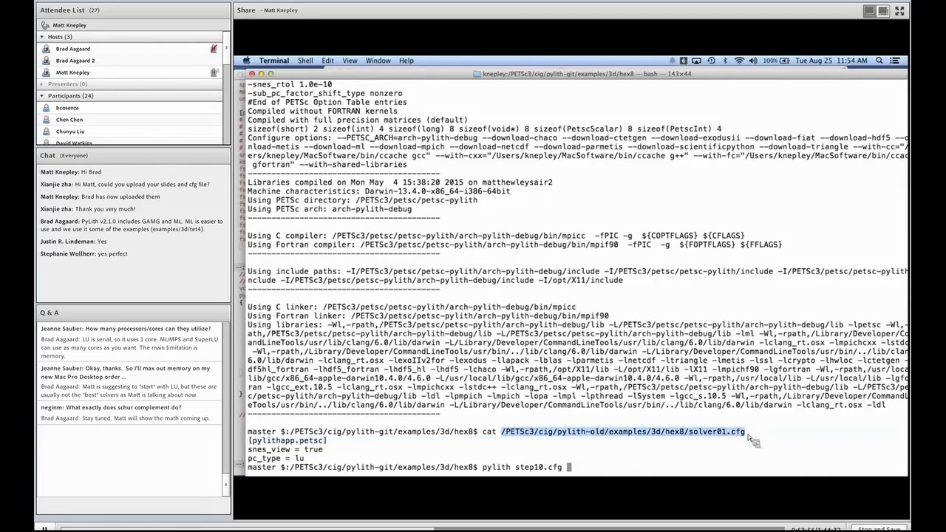
pyautogui.write('/PETSc3/cig/pylith-old/examples/3d/hex8/solver01.cfg')
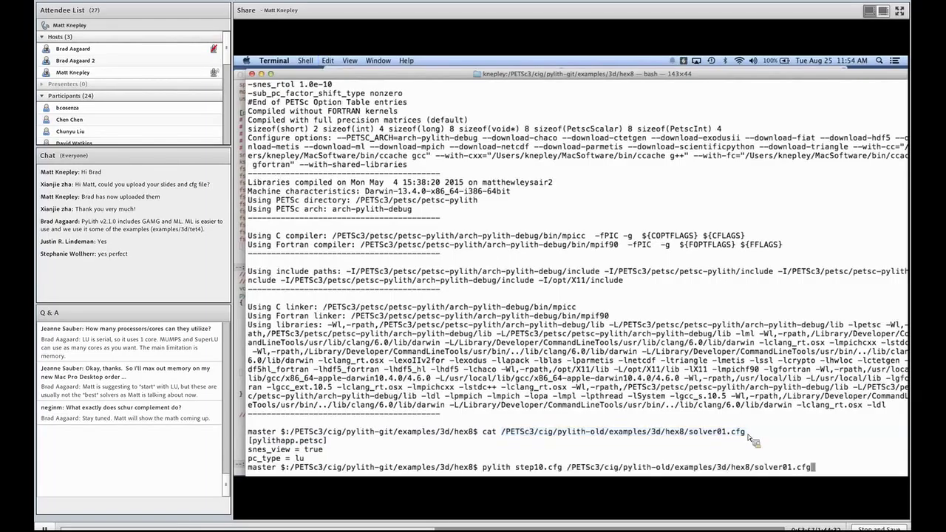
pyautogui.press('Return')
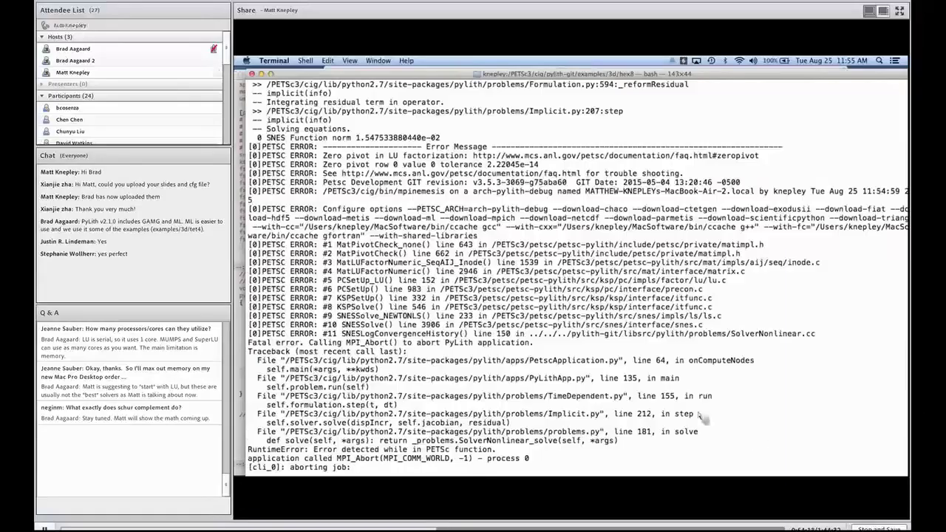
# Trace the Python traceback from PetscApplication.py through problems.py to the SolverNonlinear solve call.
pyautogui.scroll(3, 702, 418)
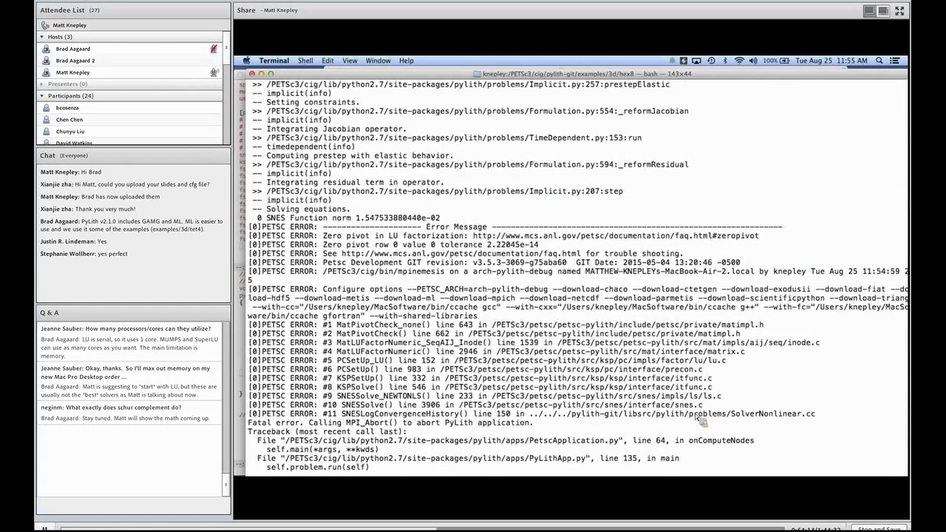
pyautogui.scroll(-5, 702, 419)
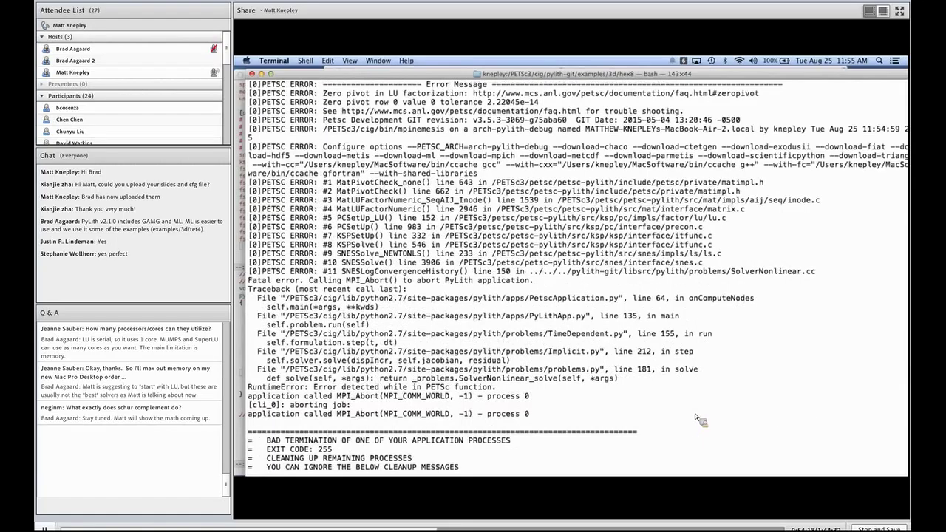
pyautogui.scroll(-1, 687, 419)
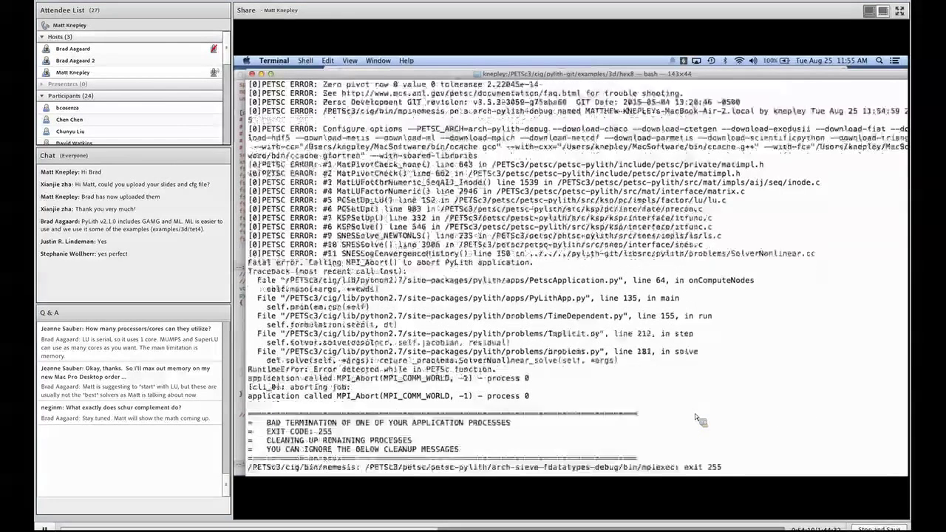
pyautogui.doubleClick(420, 362)
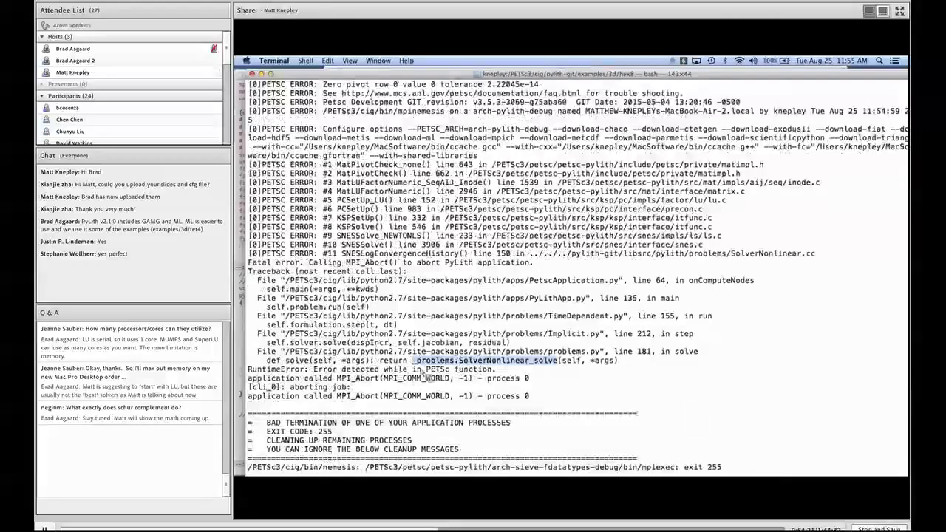
pyautogui.click(493, 368)
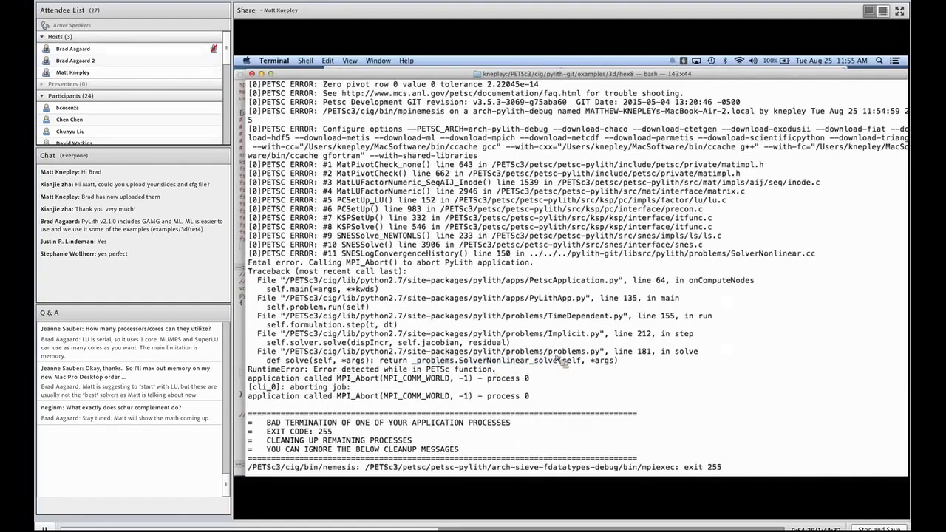
pyautogui.doubleClick(557, 281)
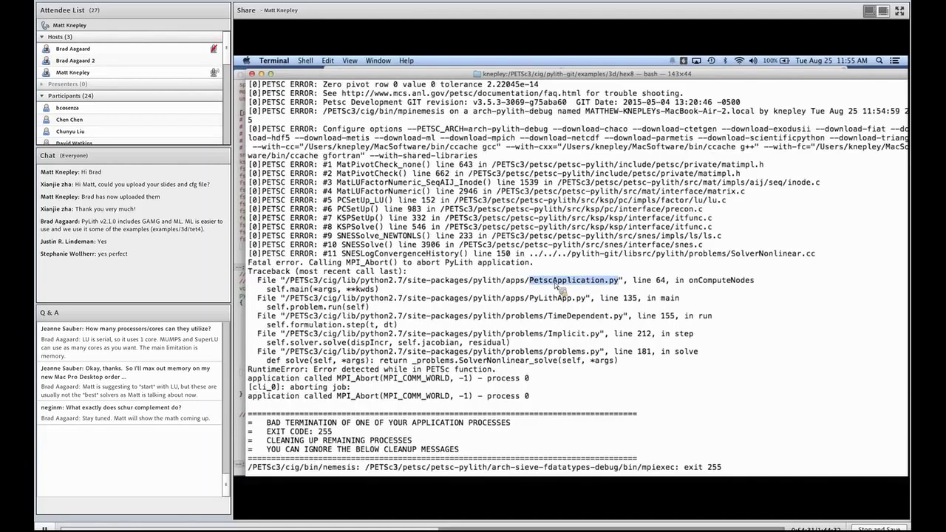
pyautogui.doubleClick(551, 299)
pyautogui.doubleClick(565, 316)
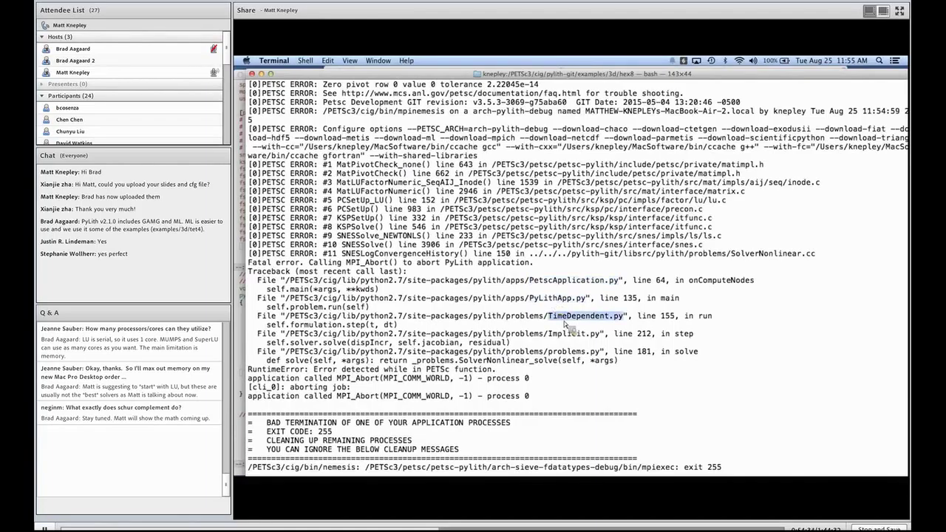
pyautogui.doubleClick(568, 330)
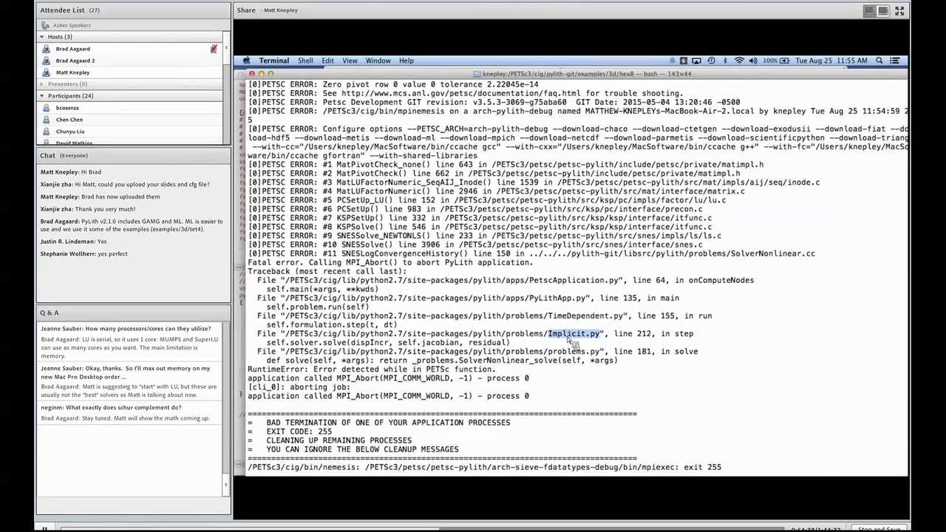
pyautogui.doubleClick(568, 346)
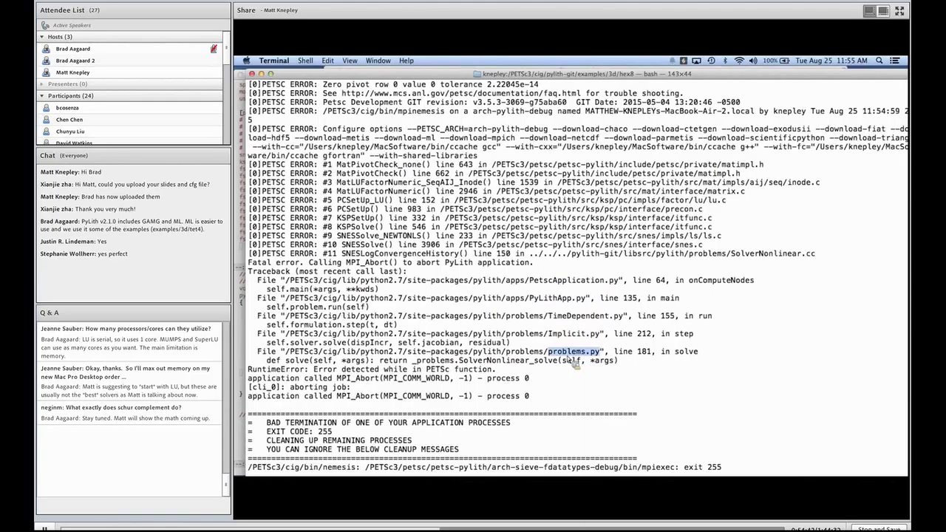
pyautogui.doubleClick(422, 360)
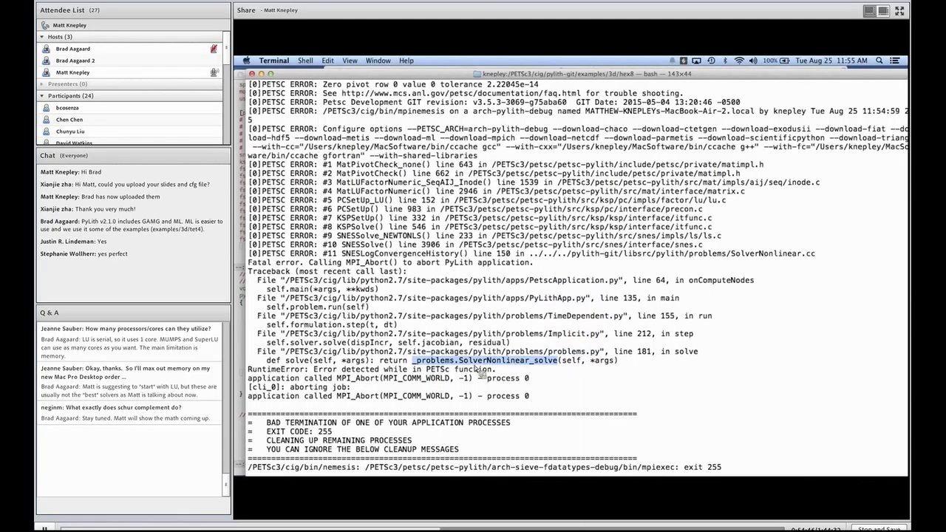
# Follow the PETSc error stack from SNESSolve through KSPSetUp, PCSetUp_LU and MatLUFactorNumeric to MatPivotCheck.
pyautogui.scroll(3, 482, 373)
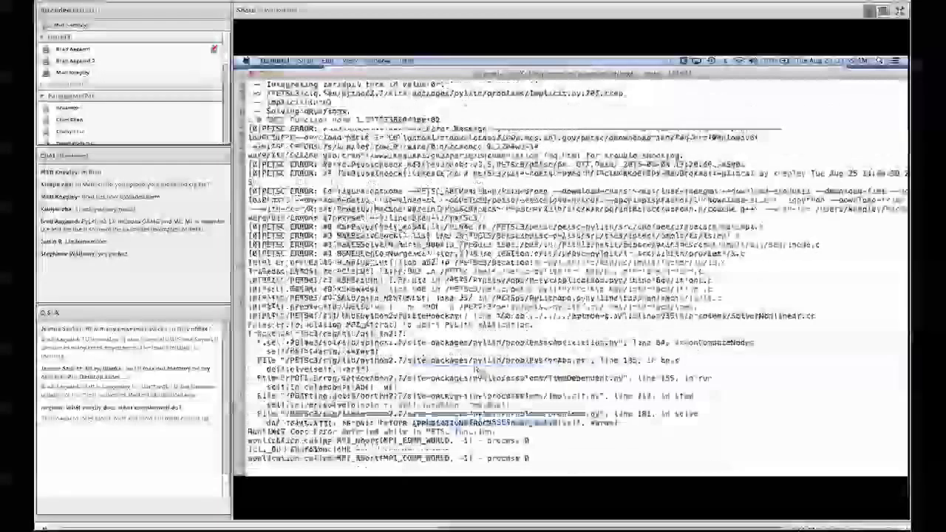
pyautogui.scroll(1, 423, 335)
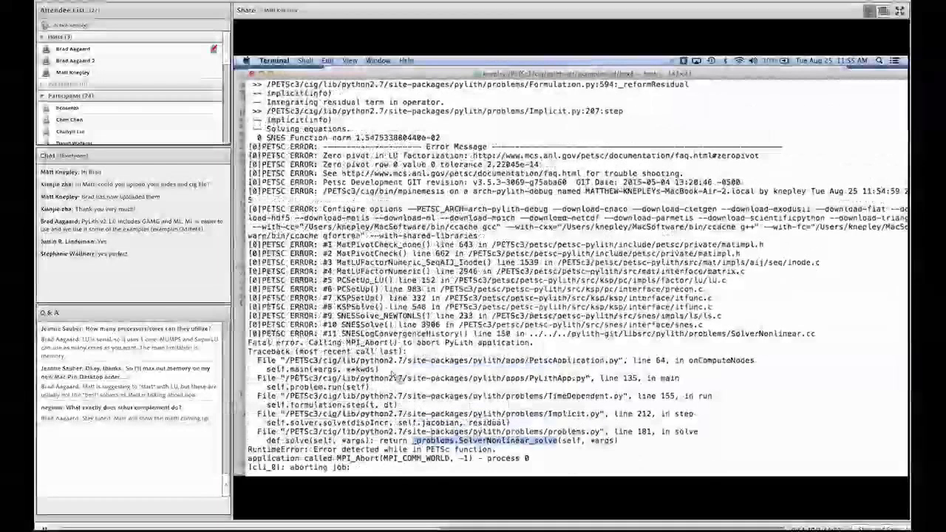
pyautogui.doubleClick(362, 325)
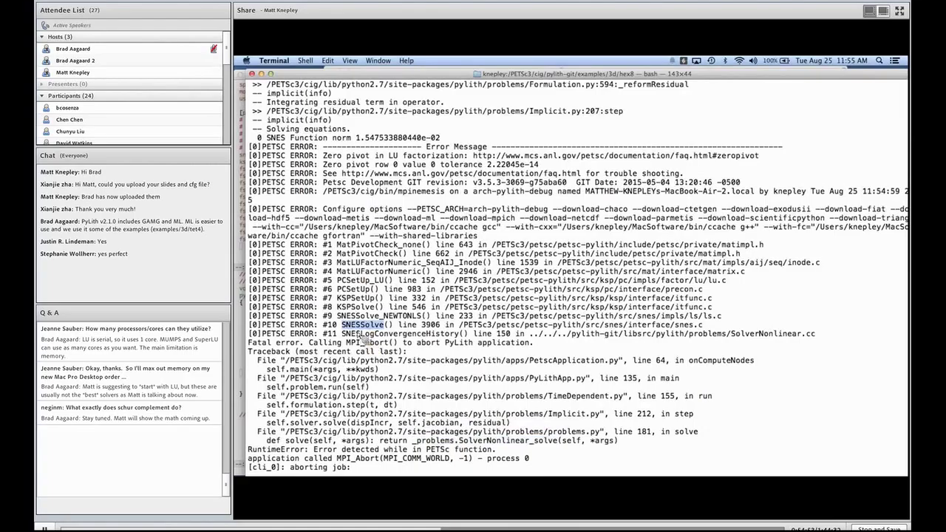
pyautogui.doubleClick(363, 316)
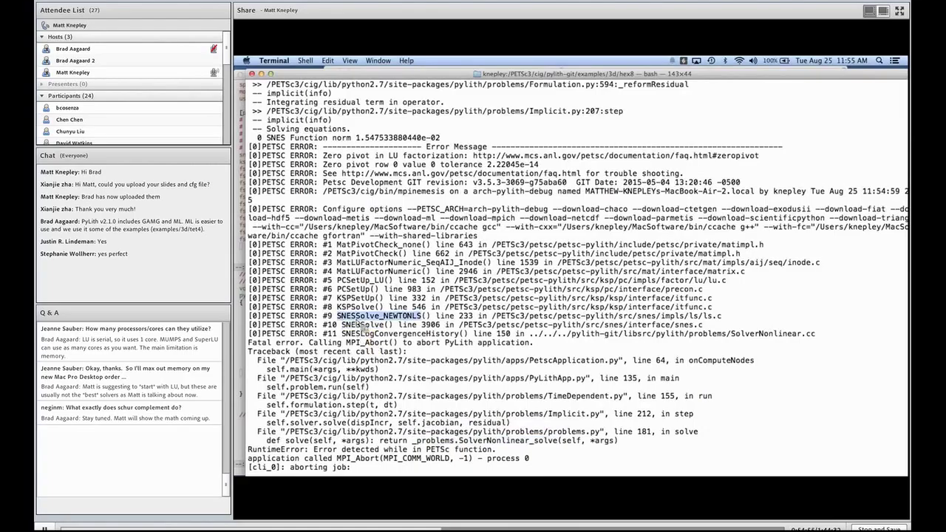
pyautogui.click(362, 318)
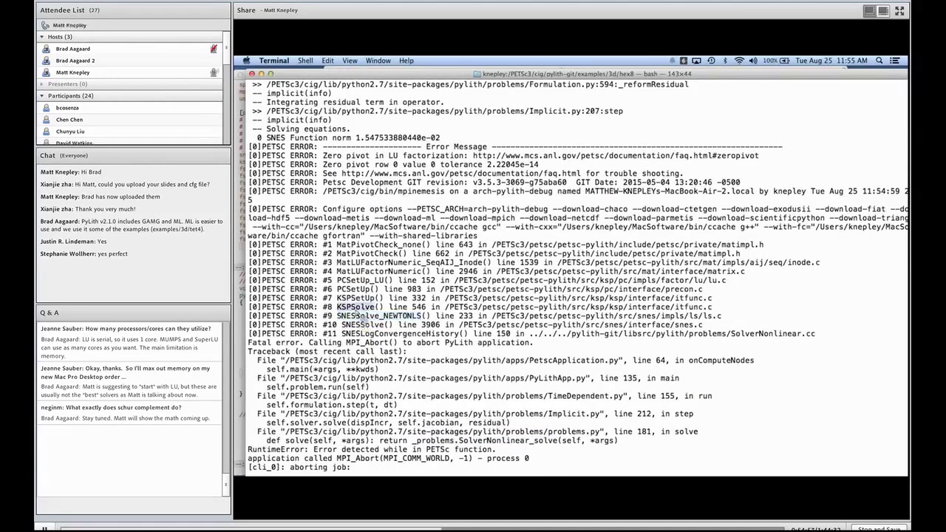
pyautogui.doubleClick(355, 299)
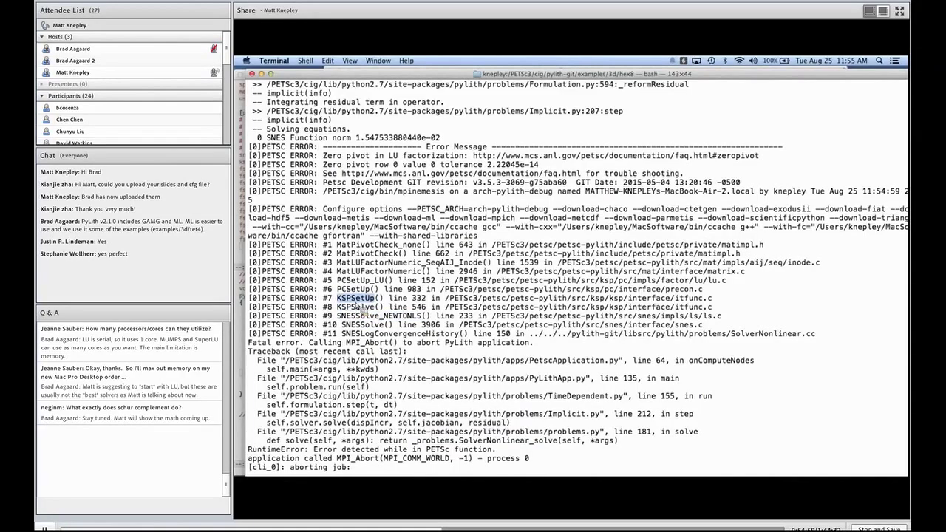
pyautogui.click(359, 305)
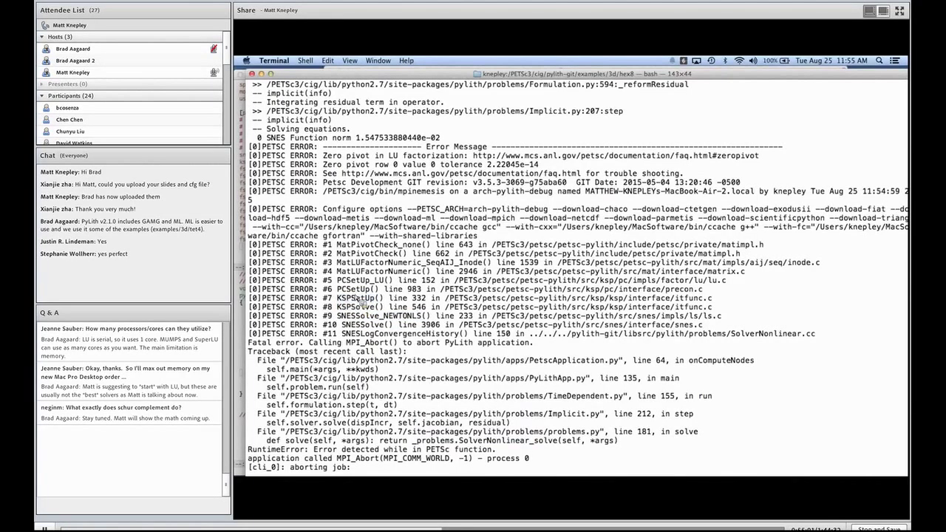
pyautogui.doubleClick(353, 289)
pyautogui.doubleClick(355, 281)
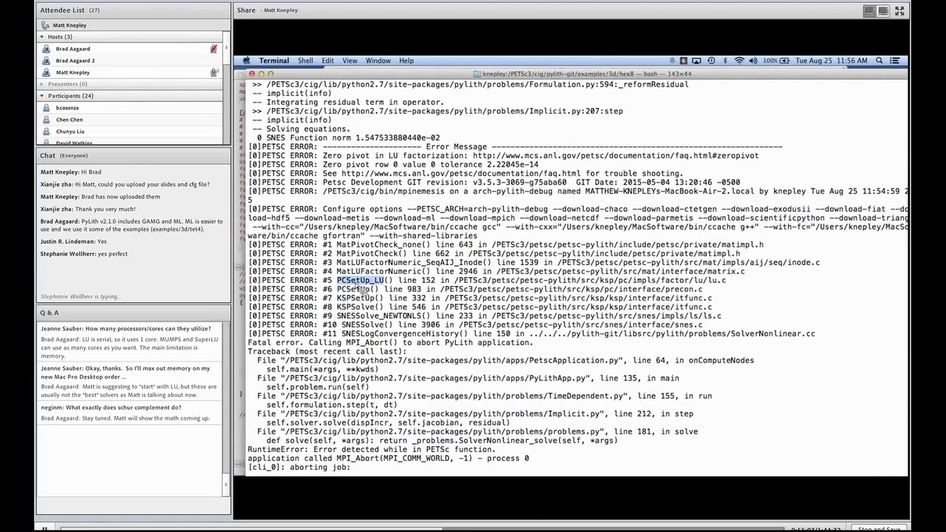
pyautogui.click(359, 284)
pyautogui.doubleClick(370, 271)
pyautogui.doubleClick(370, 262)
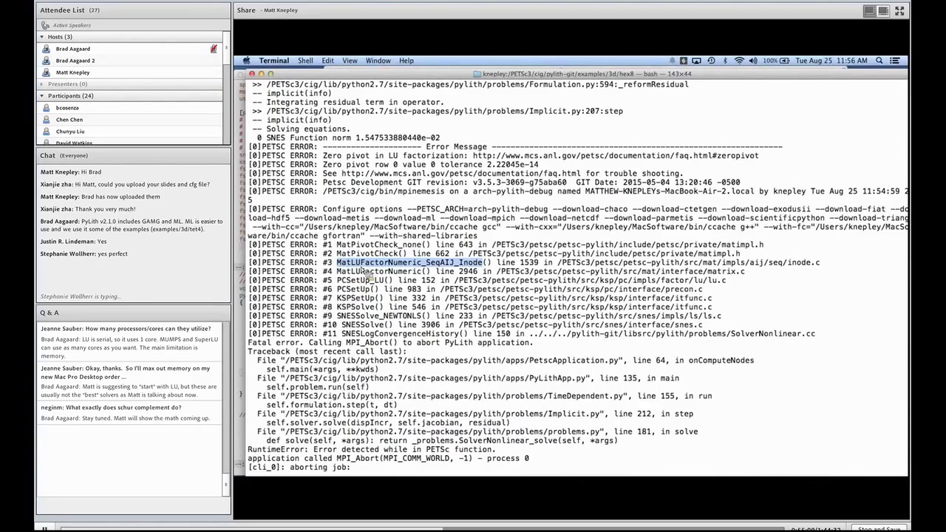
pyautogui.doubleClick(368, 254)
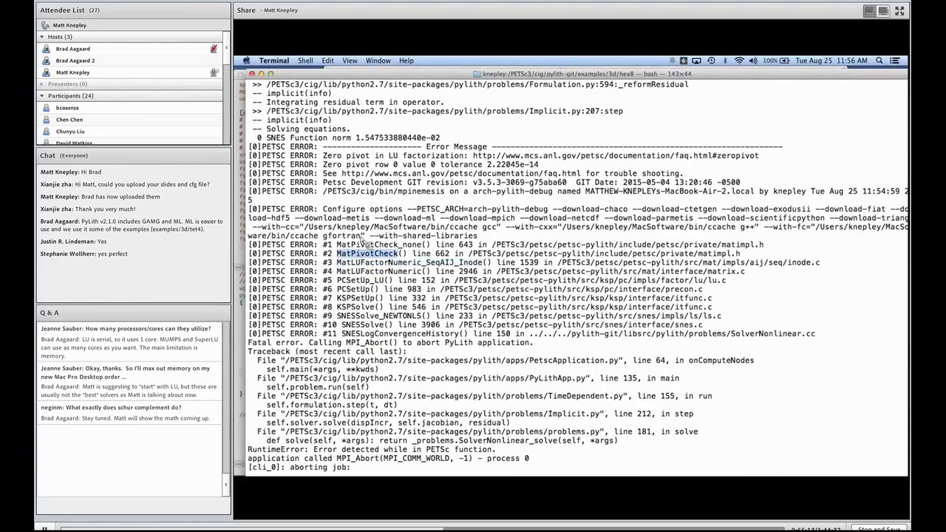
# Mark the 'Zero pivot row 0' error message line.
pyautogui.moveTo(323, 164); pyautogui.dragTo(342, 164)
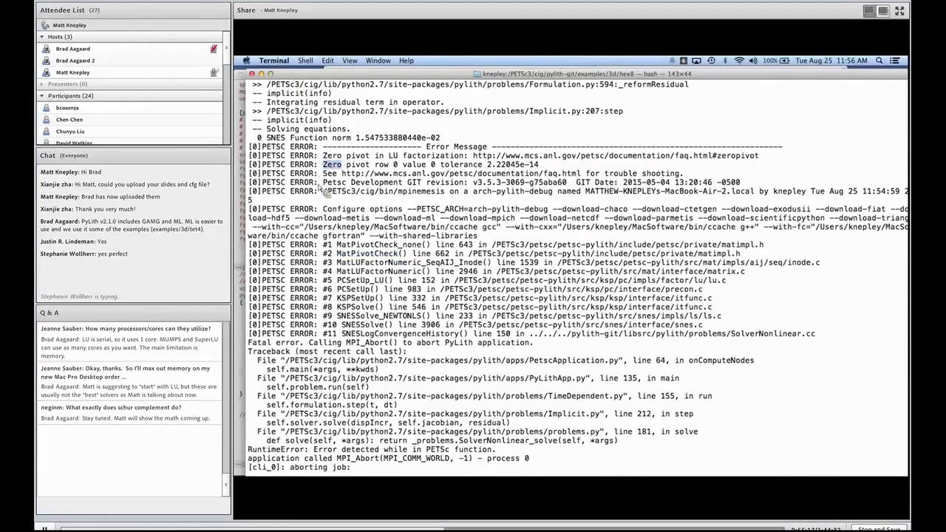
pyautogui.tripleClick(328, 169)
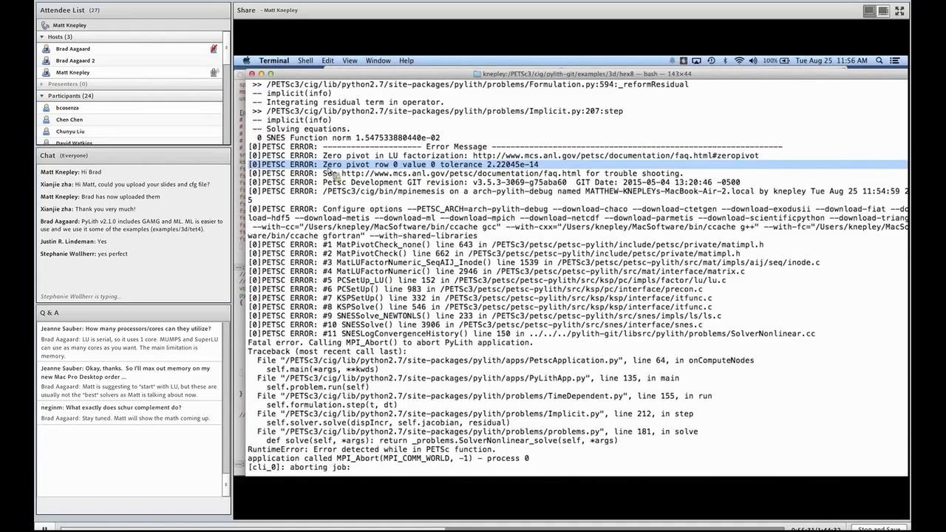
pyautogui.click(329, 170)
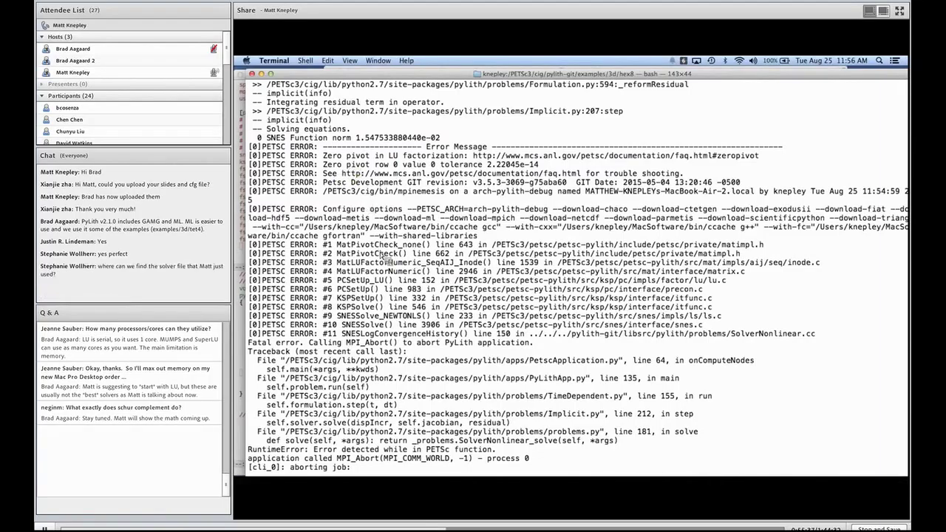
pyautogui.hotkey('ctrl', 'Up')
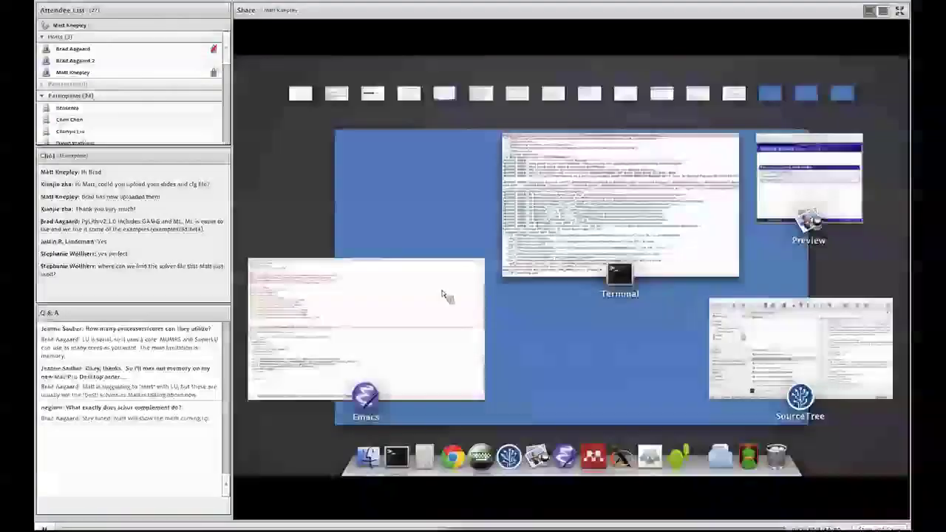
pyautogui.click(809, 218)
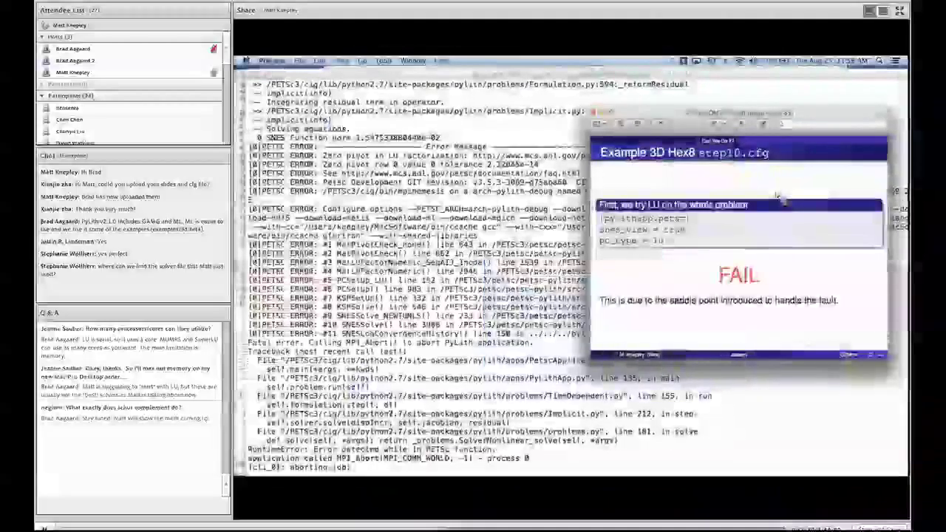
pyautogui.press('Right')
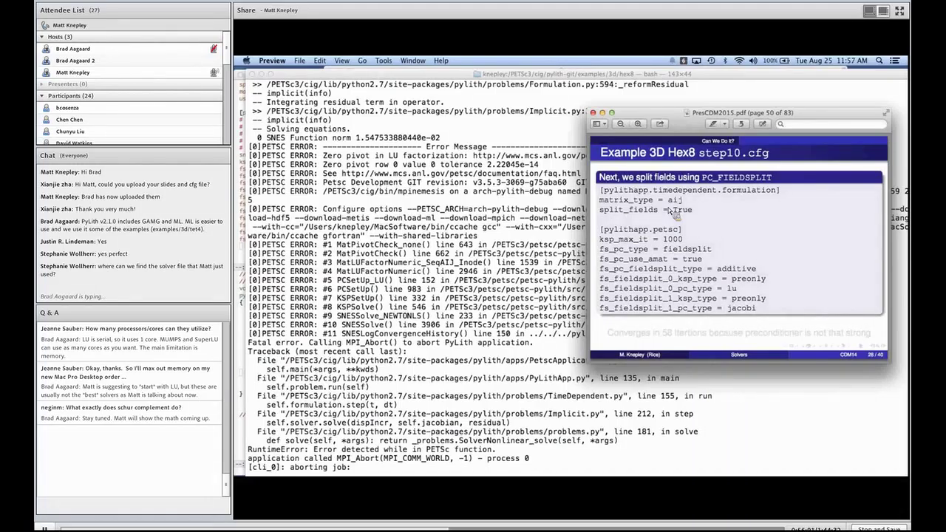
pyautogui.moveTo(638, 211); pyautogui.dragTo(696, 213)
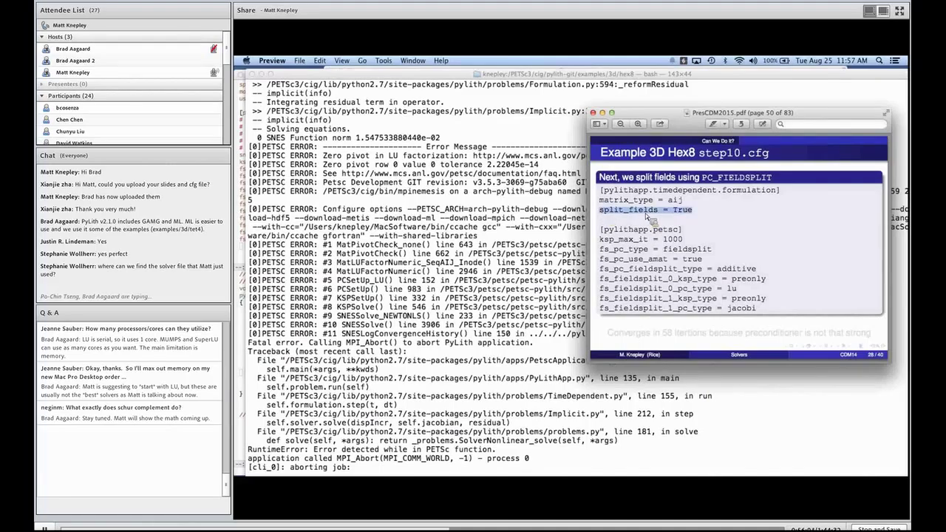
pyautogui.click(696, 213)
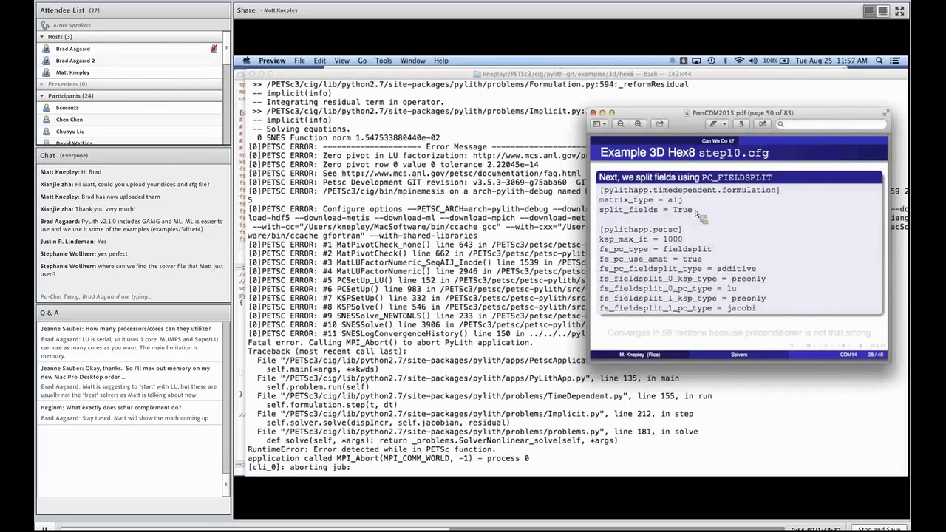
pyautogui.moveTo(600, 200); pyautogui.dragTo(689, 212)
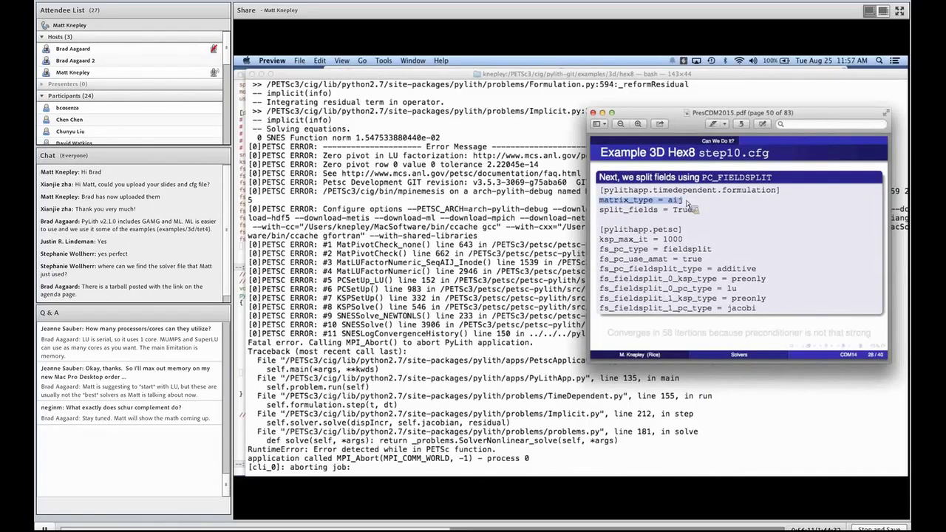
pyautogui.click(687, 204)
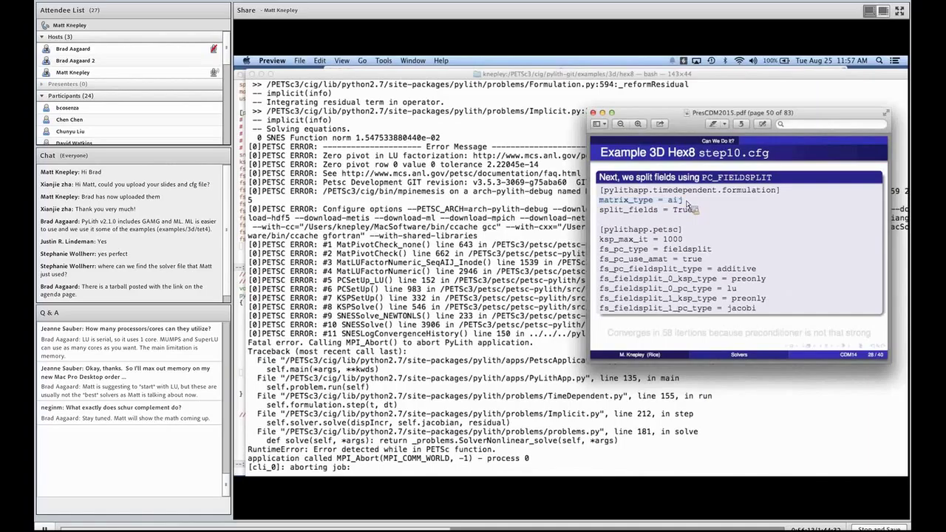
pyautogui.doubleClick(604, 207)
pyautogui.moveTo(600, 200); pyautogui.dragTo(684, 204)
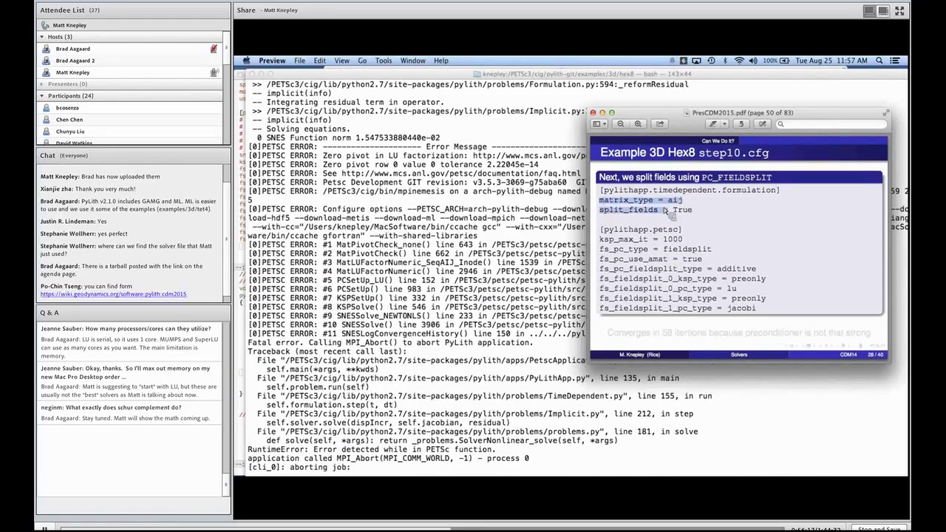
pyautogui.tripleClick(618, 250)
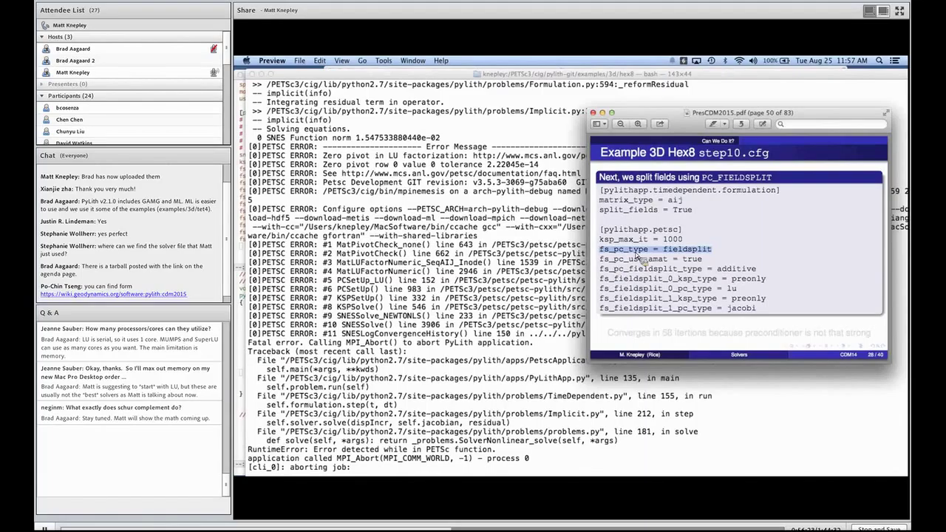
pyautogui.click(641, 264)
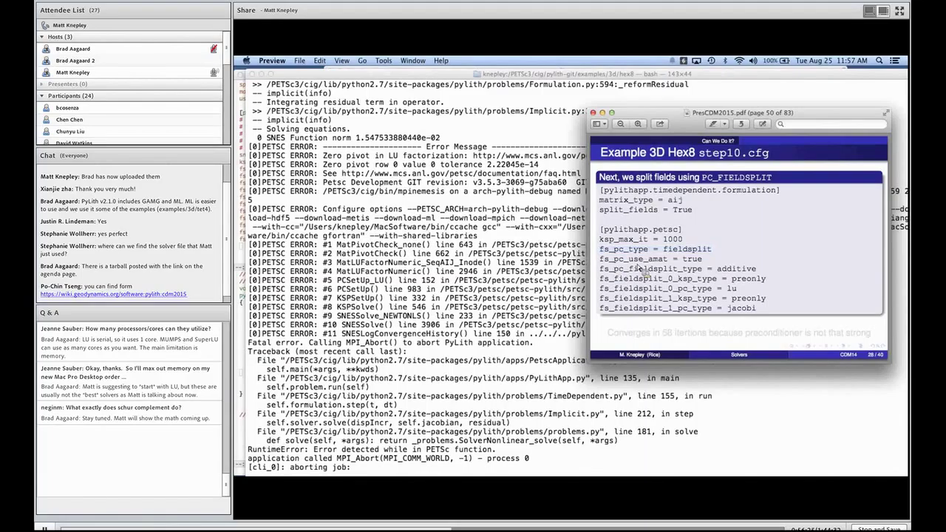
pyautogui.tripleClick(640, 271)
pyautogui.click(642, 278)
pyautogui.tripleClick(646, 290)
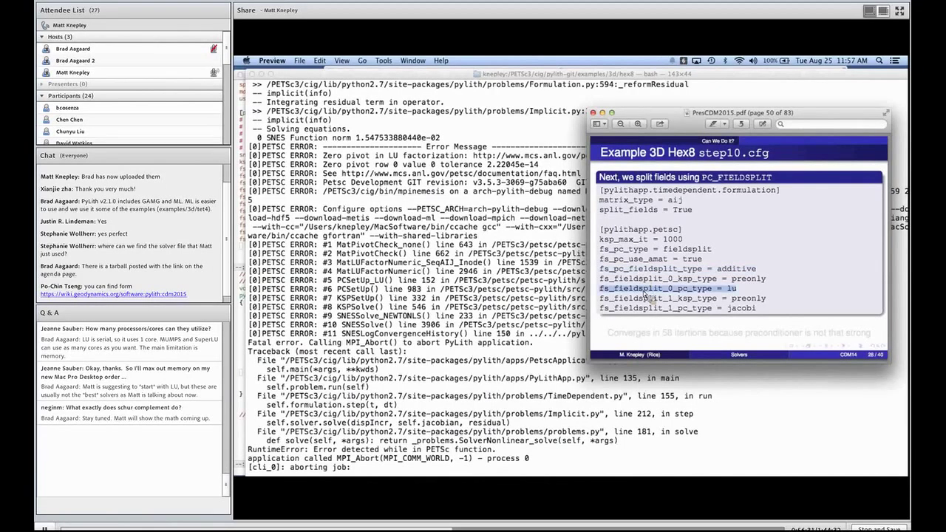
pyautogui.click(645, 295)
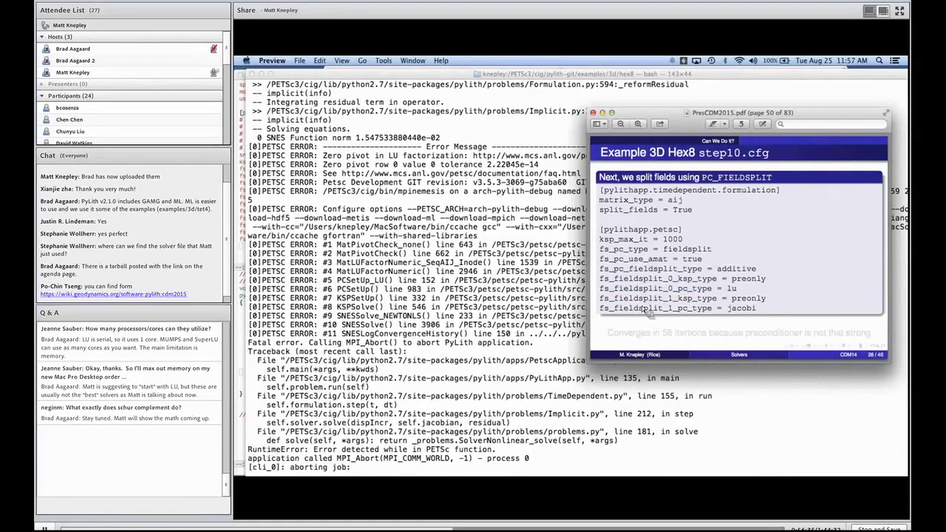
pyautogui.tripleClick(646, 309)
pyautogui.tripleClick(653, 313)
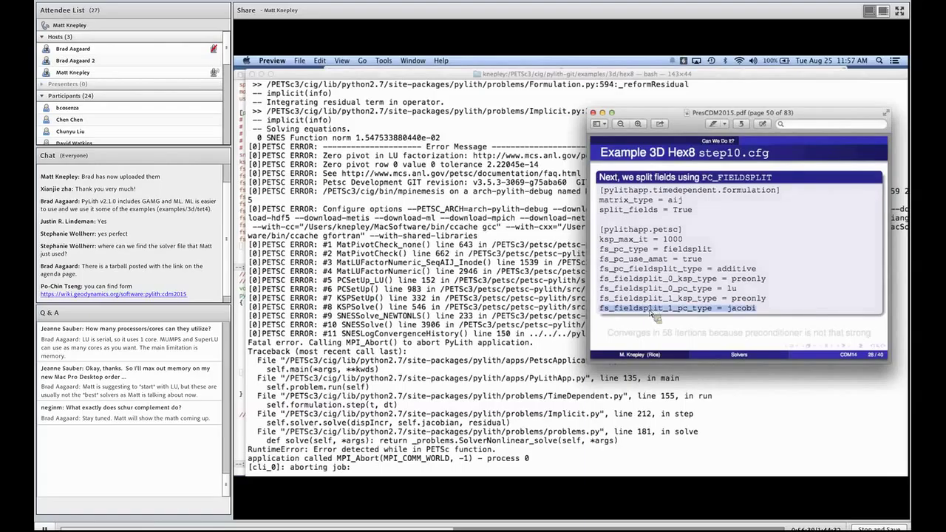
pyautogui.click(653, 313)
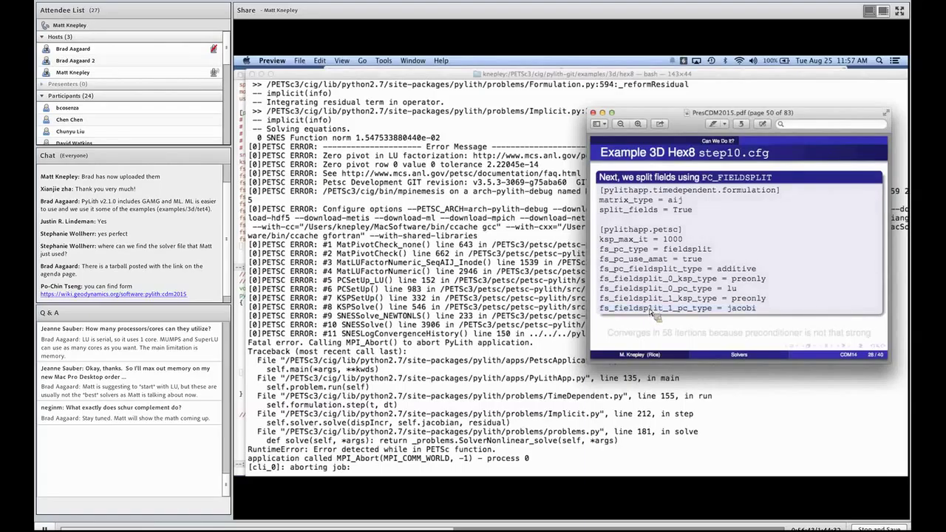
pyautogui.doubleClick(673, 239)
pyautogui.click(676, 251)
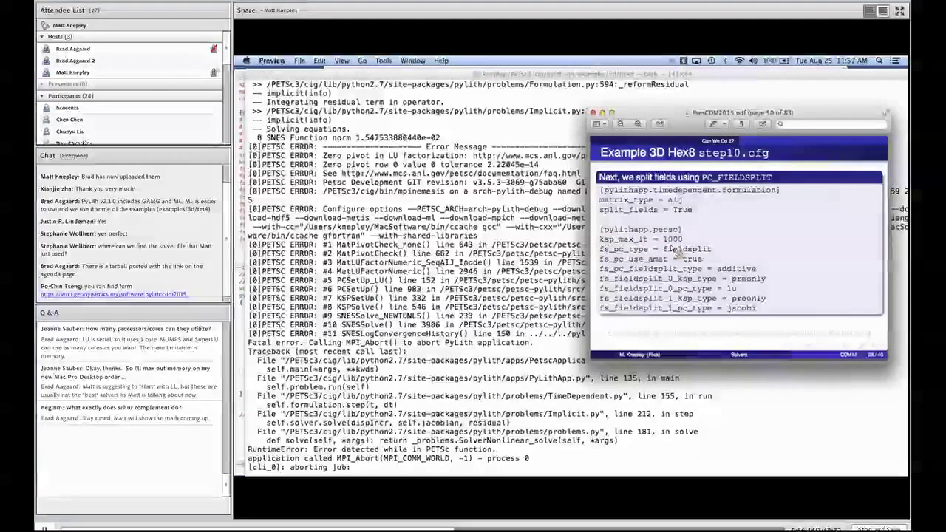
# Print solver02.cfg and run pylith step10.cfg with it, which aborts on a zero pivot.
pyautogui.press('cmd+h')
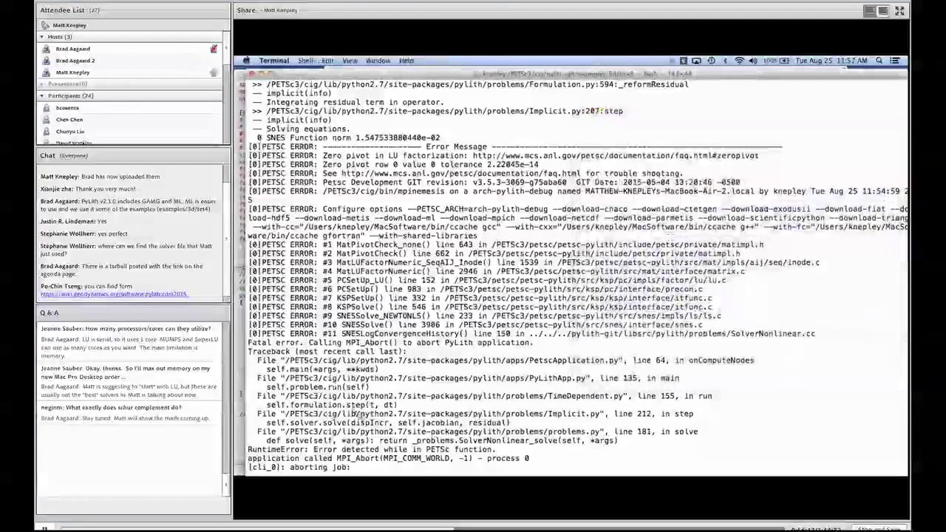
pyautogui.scroll(-4, 353, 411)
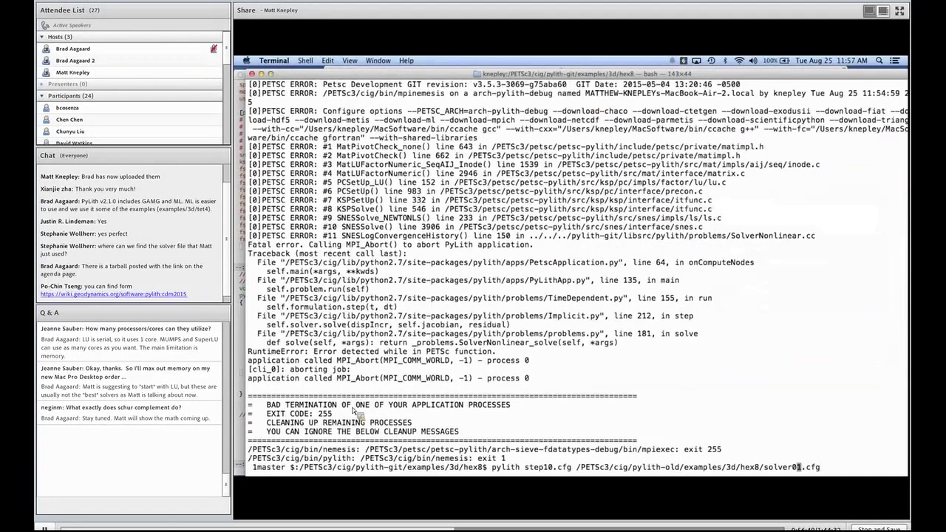
pyautogui.press('Up')
pyautogui.press('Up')
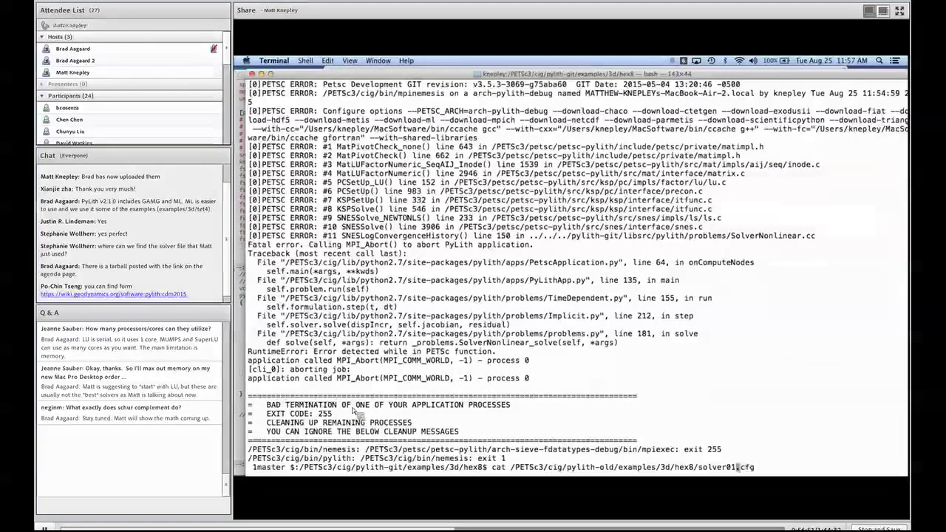
pyautogui.press('Return')
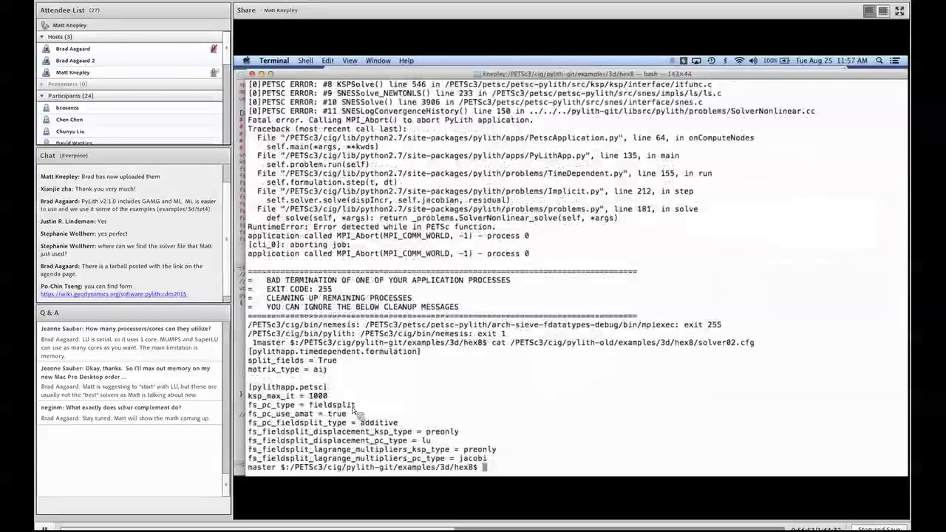
pyautogui.press('Up')
pyautogui.press('Up')
pyautogui.press('Left')
pyautogui.press('Left')
pyautogui.press('Left')
pyautogui.press('Left')
pyautogui.press('Left')
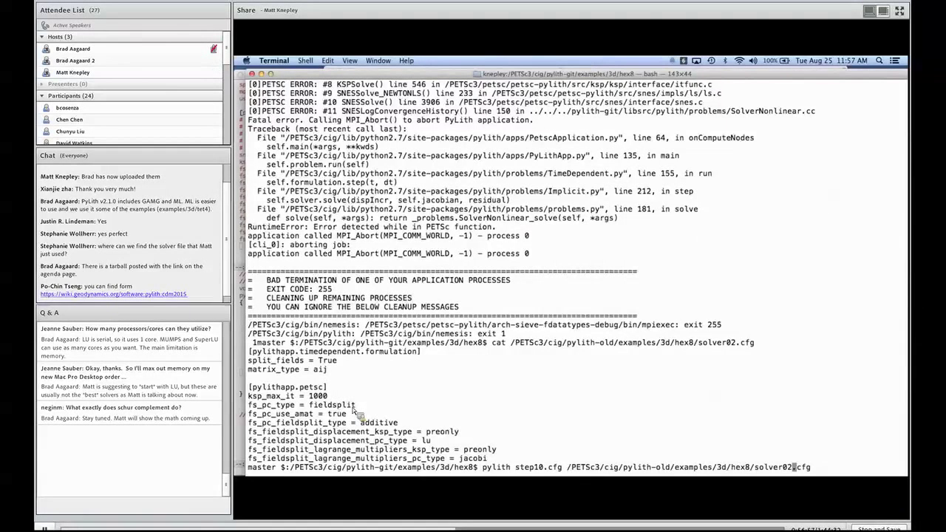
pyautogui.press('Return')
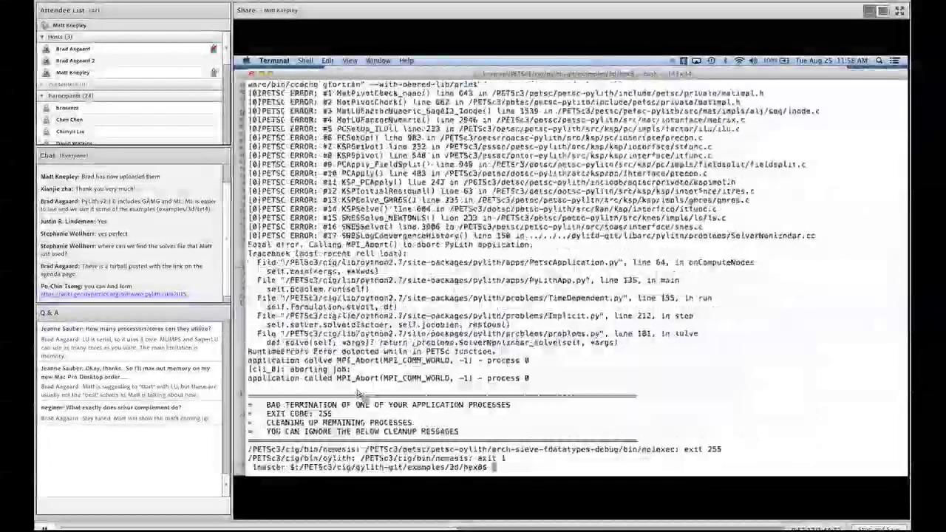
# Print solver02.cfg again and rerun pylith step10.cfg with solver02.cfg, which fails again.
pyautogui.press('Up')
pyautogui.press('Up')
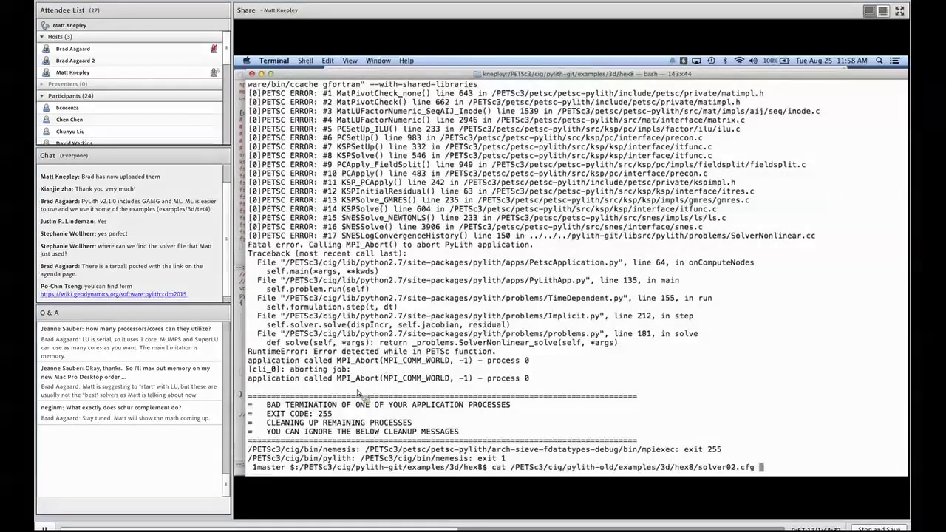
pyautogui.press('Return')
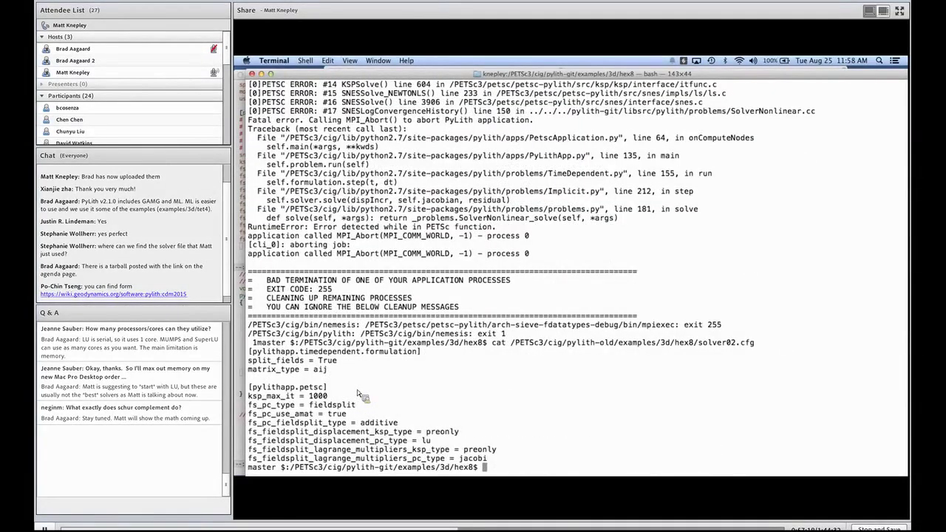
pyautogui.press('Up')
pyautogui.press('Up')
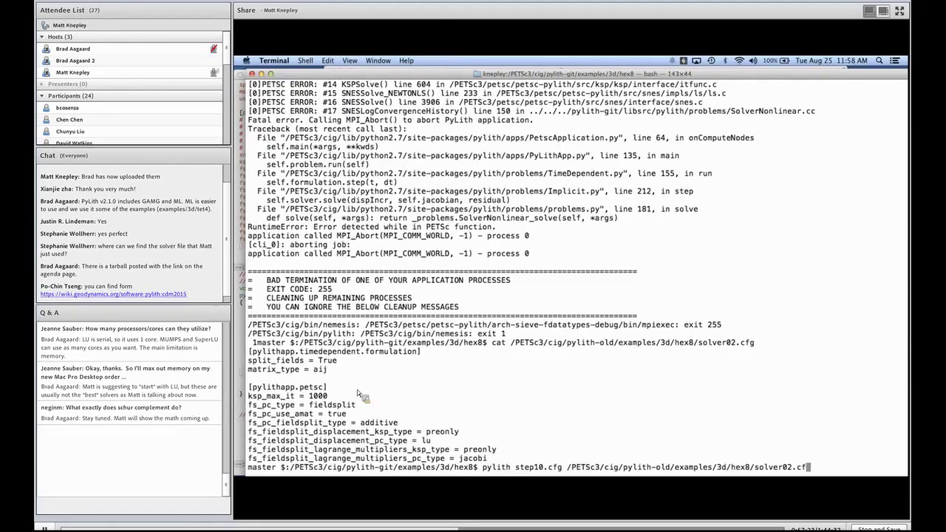
pyautogui.press('BackSpace')
pyautogui.press('BackSpace')
pyautogui.press('BackSpace')
pyautogui.press('BackSpace')
pyautogui.press('BackSpace')
pyautogui.press('BackSpace')
pyautogui.write('2')
pyautogui.press('BackSpace')
pyautogui.write('02.cfg')
pyautogui.press('Return')
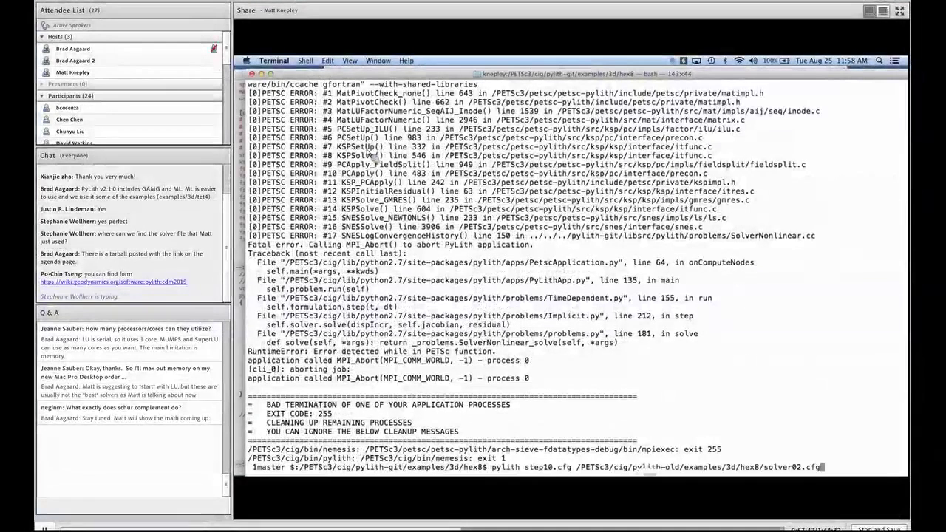
# Recall the cat solver02.cfg command and swap cat for vi to open the file in vim.
pyautogui.hotkey('ctrl', 'u')
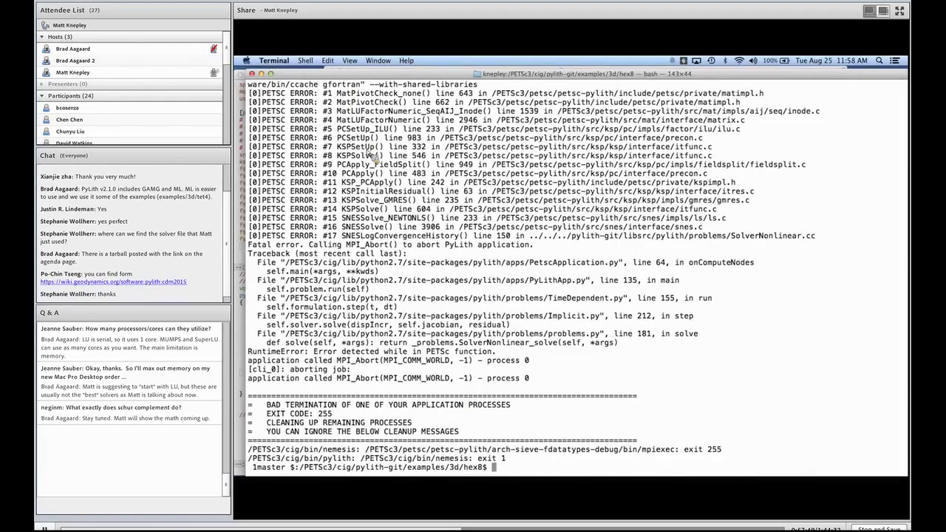
pyautogui.write('cat')
pyautogui.hotkey('alt', '.')
pyautogui.hotkey('alt', '.')
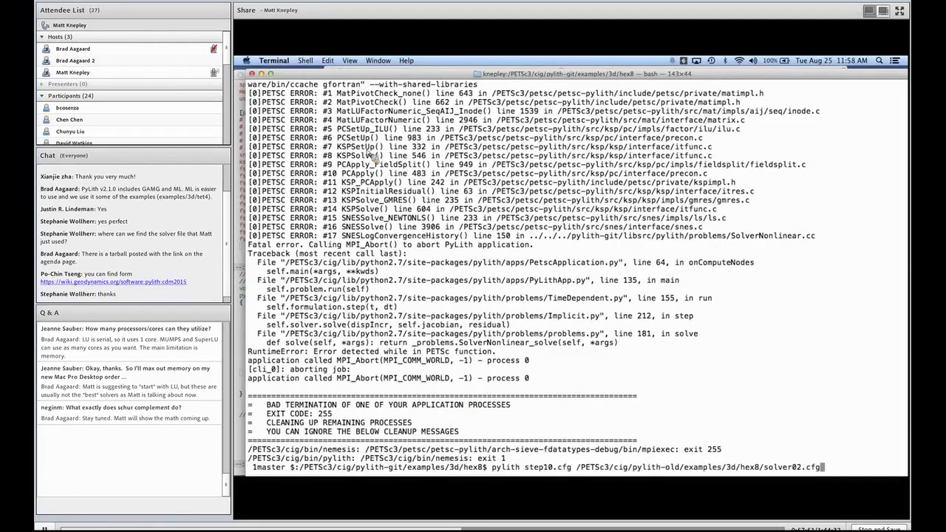
pyautogui.hotkey('ctrl', 'u')
pyautogui.press('Up')
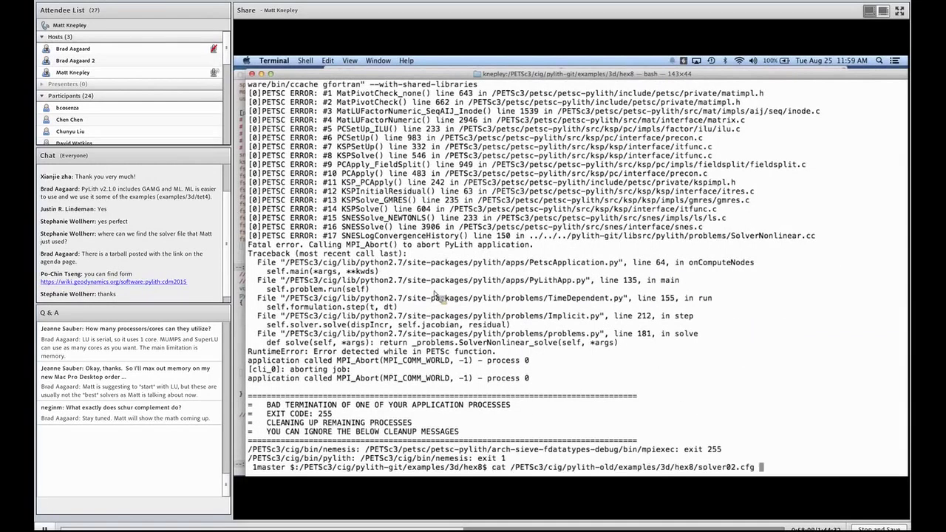
pyautogui.press('Down')
pyautogui.press('Down')
pyautogui.press('Up')
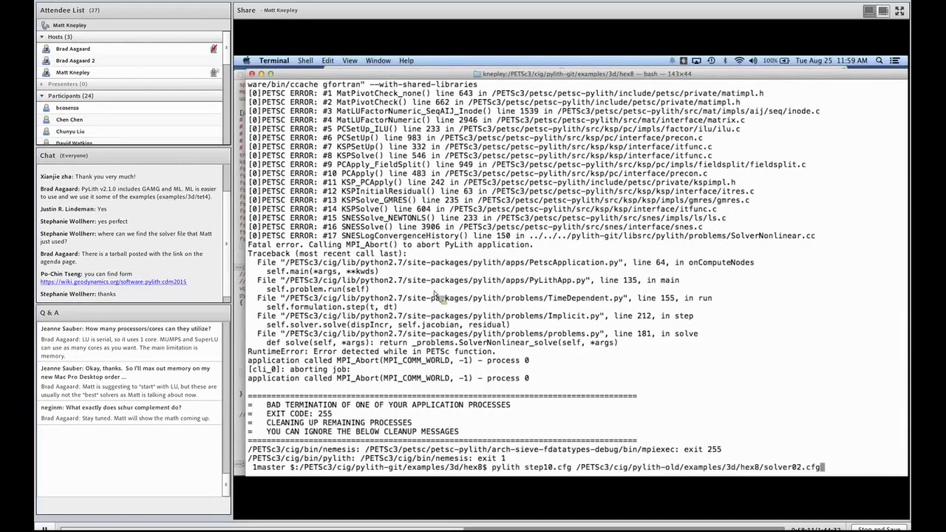
pyautogui.press('Up')
pyautogui.hotkey('ctrl', 'a')
pyautogui.hotkey('ctrl', 'd')
pyautogui.hotkey('ctrl', 'd')
pyautogui.hotkey('ctrl', 'd')
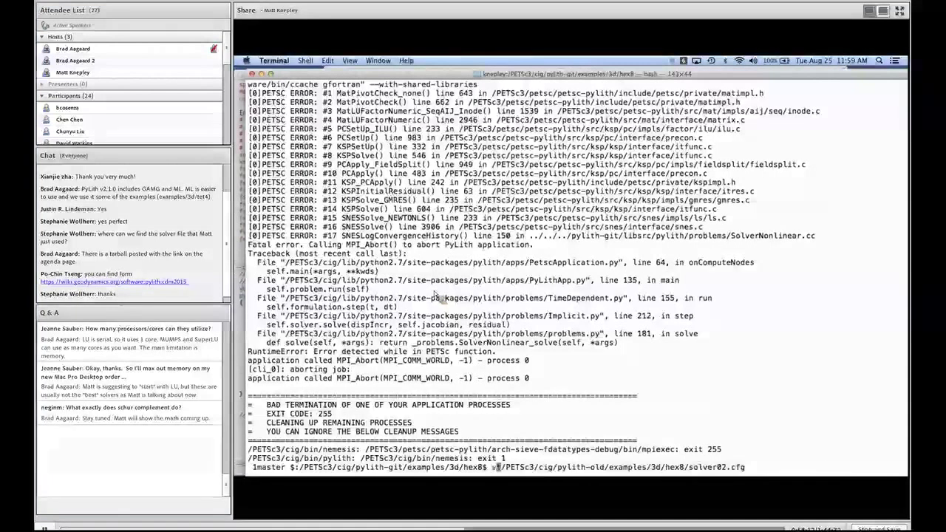
pyautogui.write('vi')
pyautogui.press('Return')
# Fix the lagrange_multipliers line in solver02.cfg, save with :wq, and recall the pylith step10.cfg command.
pyautogui.press('j')
pyautogui.press('j')
pyautogui.press('j')
pyautogui.press('j')
pyautogui.press('j')
pyautogui.press('j')
pyautogui.press('j')
pyautogui.press('j')
pyautogui.press('j')
pyautogui.press('j')
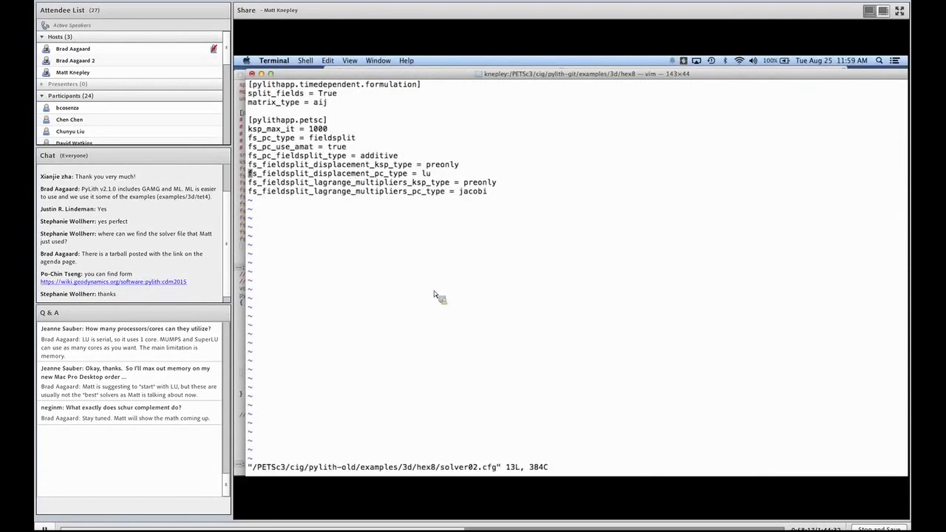
pyautogui.press('j')
pyautogui.press('j')
pyautogui.press('l')
pyautogui.press('l')
pyautogui.press('l')
pyautogui.press('l')
pyautogui.press('l')
pyautogui.press('l')
pyautogui.press('l')
pyautogui.press('l')
pyautogui.press('l')
pyautogui.press('l')
pyautogui.press('l')
pyautogui.press('l')
pyautogui.press('l')
pyautogui.press('l')
pyautogui.press('l')
pyautogui.press('l')
pyautogui.press('l')
pyautogui.press('l')
pyautogui.press('l')
pyautogui.press('l')
pyautogui.press('l')
pyautogui.press('l')
pyautogui.press('l')
pyautogui.press('l')
pyautogui.press('l')
pyautogui.press('l')
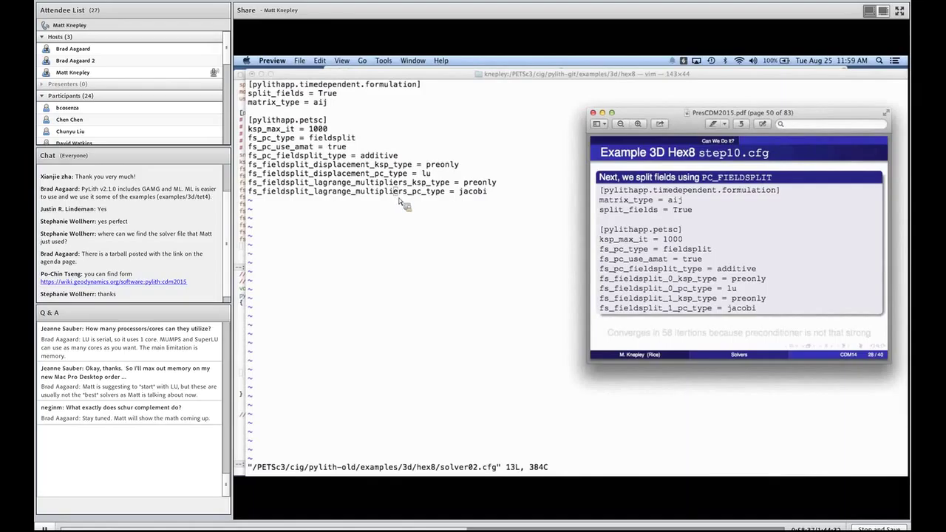
pyautogui.click(399, 198)
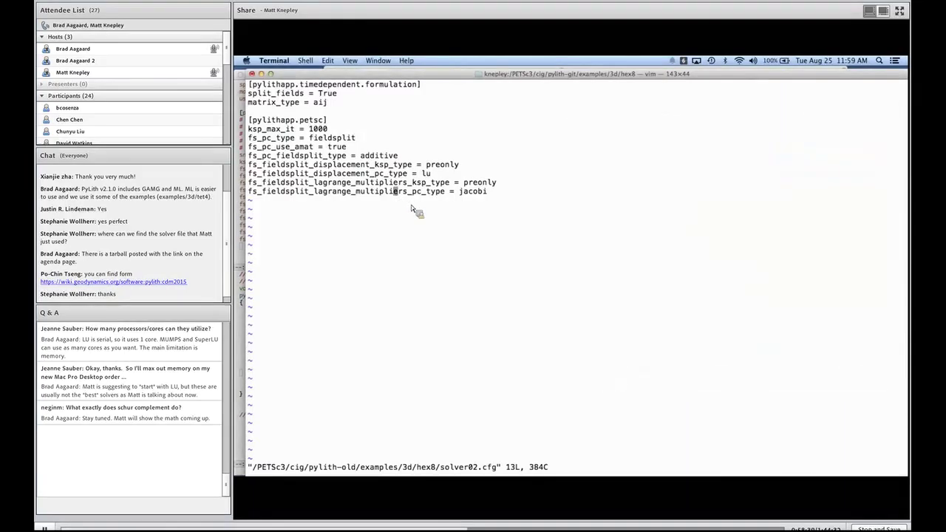
pyautogui.press('l')
pyautogui.press('l')
pyautogui.write('x')
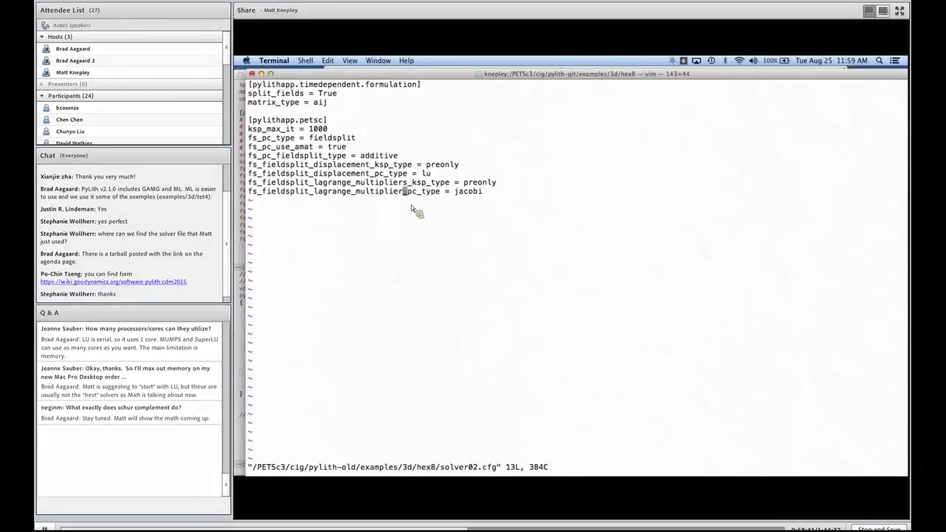
pyautogui.write('kx:wq')
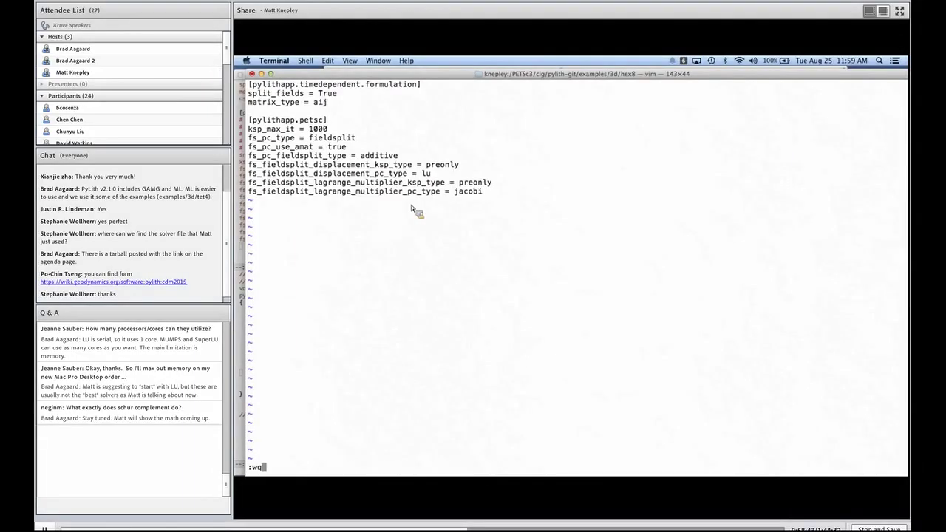
pyautogui.press('Return')
pyautogui.press('Up')
pyautogui.press('Up')
# Rerun pylith step10.cfg with solver02.cfg and bring the slides up alongside the terminal.
pyautogui.press('Return')
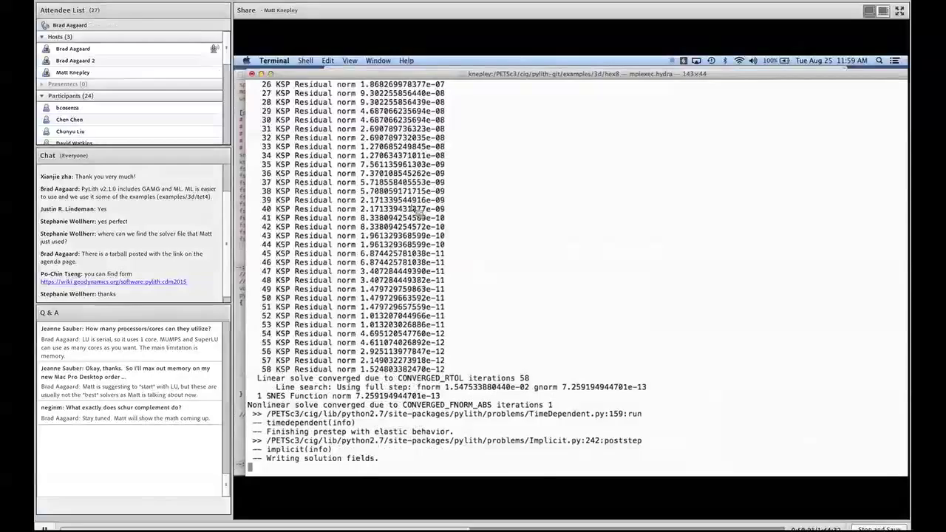
pyautogui.hotkey('ctrl', 'Up')
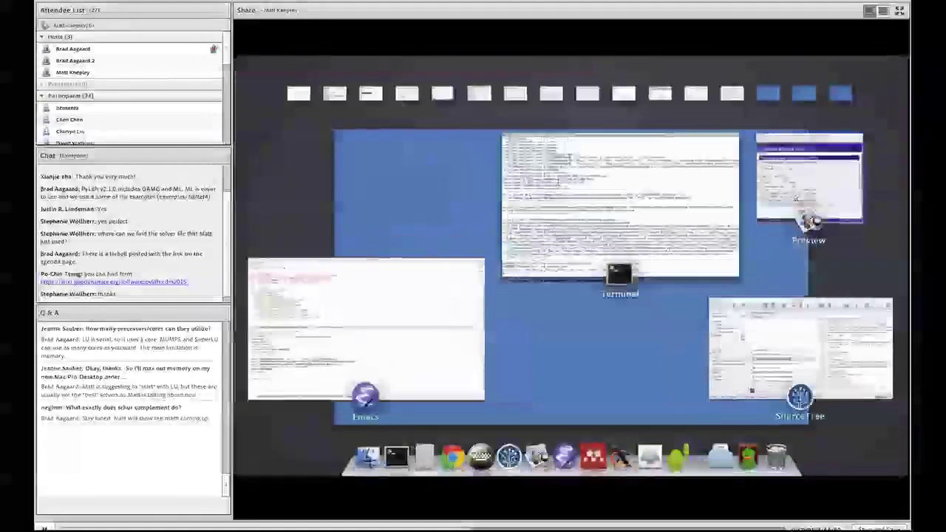
pyautogui.click(810, 221)
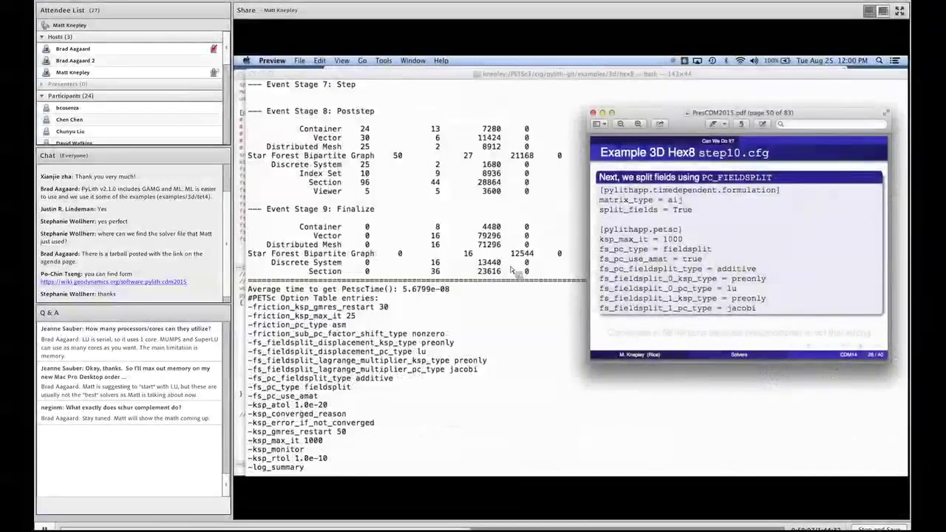
# Scroll the run output to check the KSP residuals falling to about 1.5e-12 by iteration 58.
pyautogui.scroll(5, 515, 273)
pyautogui.scroll(10, 515, 272)
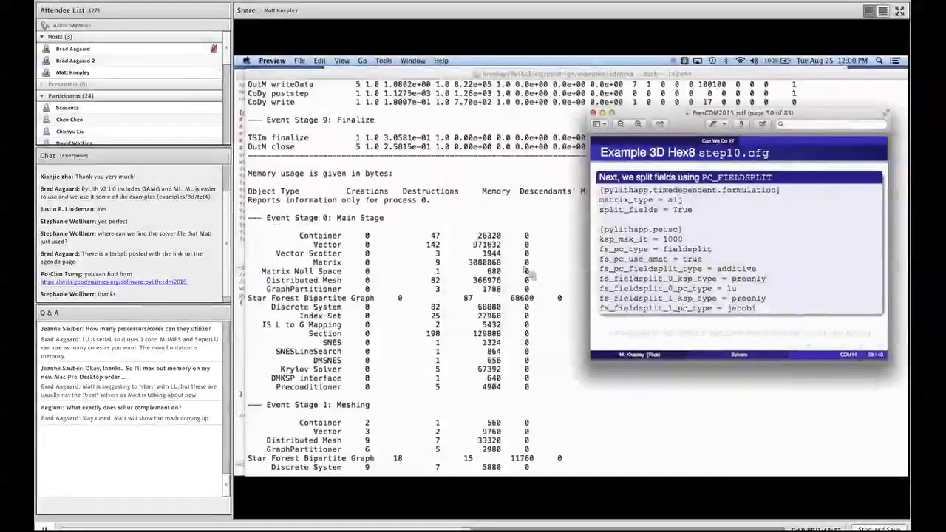
pyautogui.scroll(15, 544, 276)
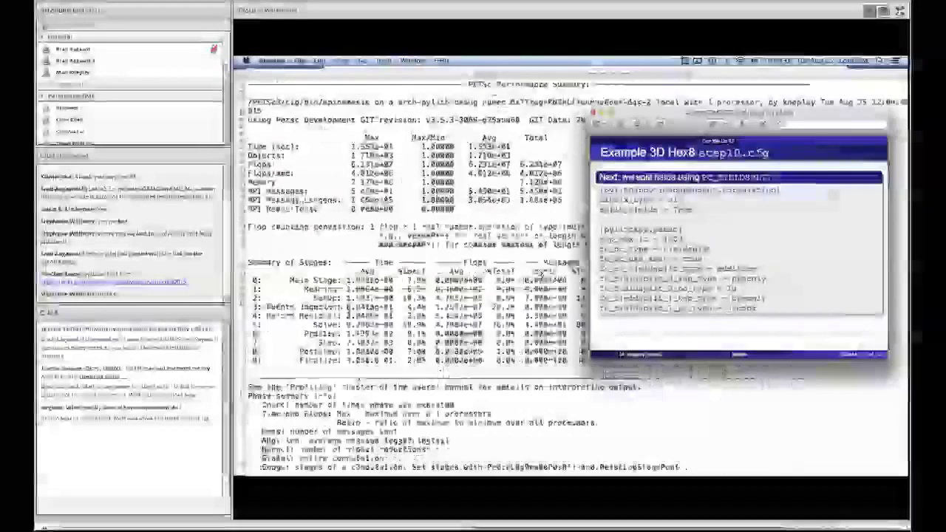
pyautogui.scroll(8, 542, 275)
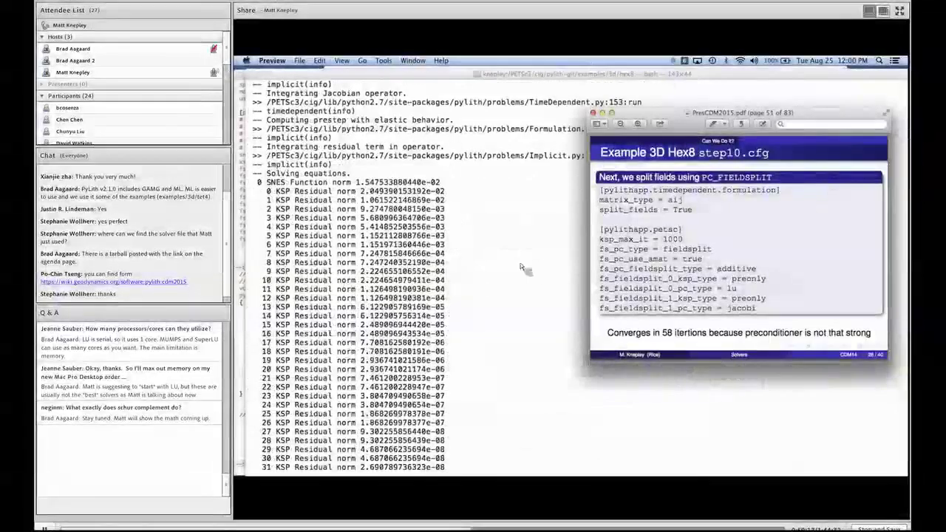
pyautogui.scroll(-10, 432, 320)
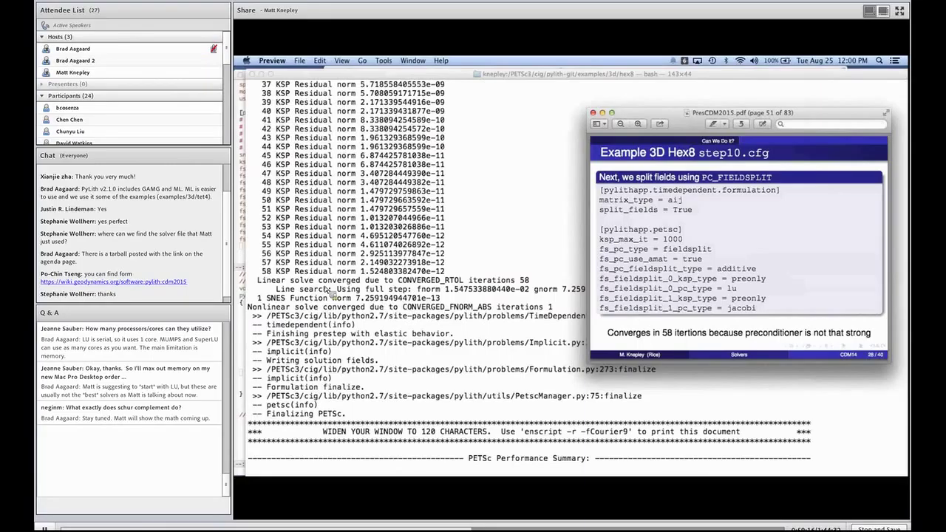
pyautogui.scroll(3, 330, 293)
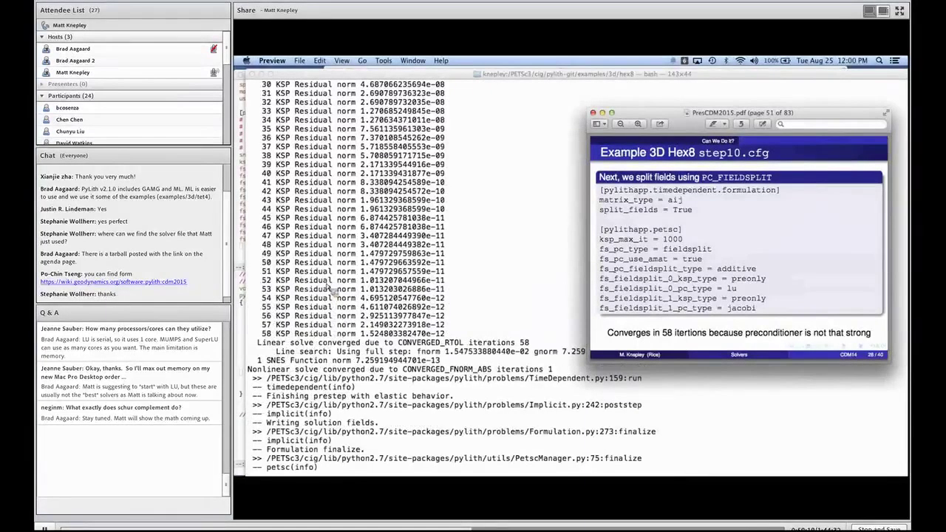
pyautogui.scroll(10, 344, 283)
pyautogui.scroll(5, 347, 282)
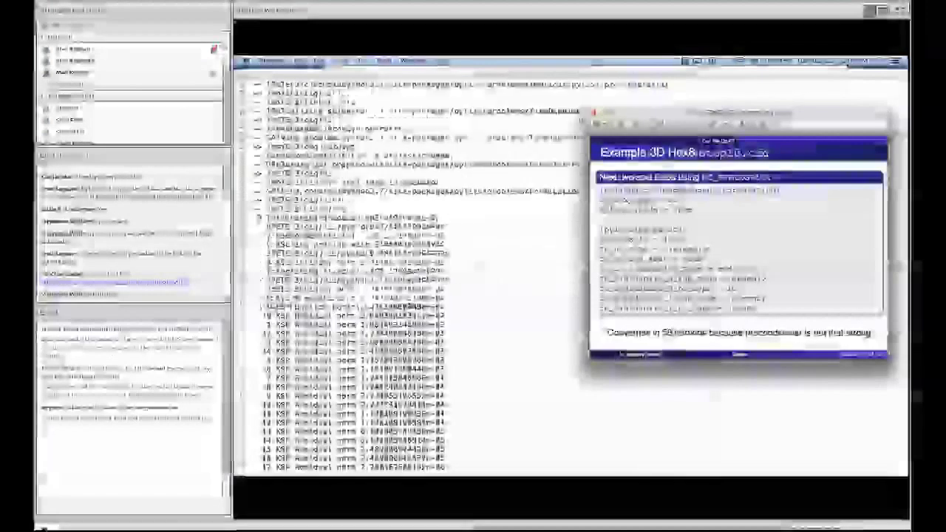
pyautogui.scroll(-15, 348, 288)
pyautogui.scroll(-10, 342, 277)
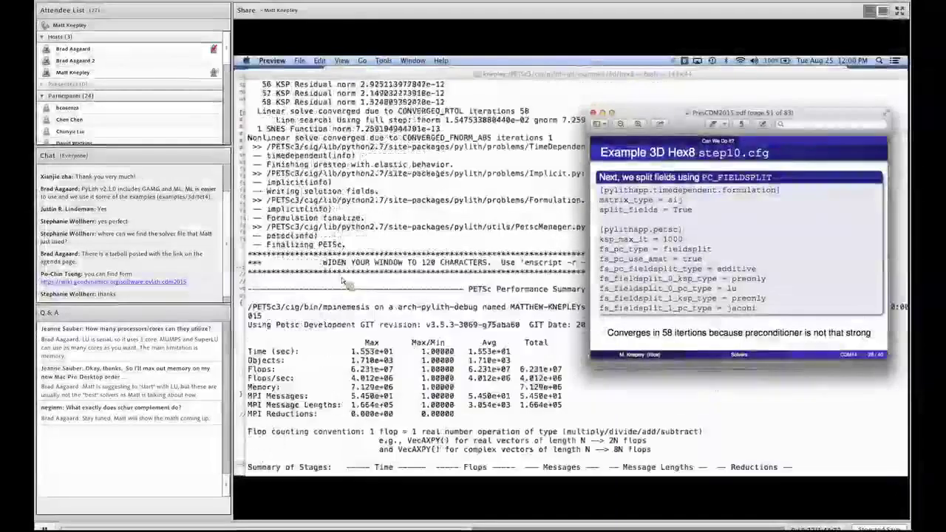
pyautogui.scroll(20, 363, 275)
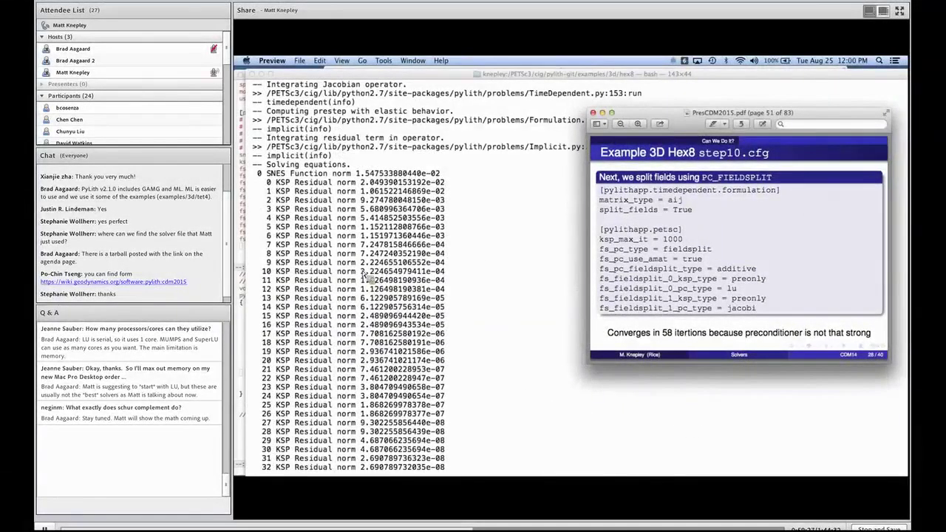
pyautogui.scroll(-2, 366, 276)
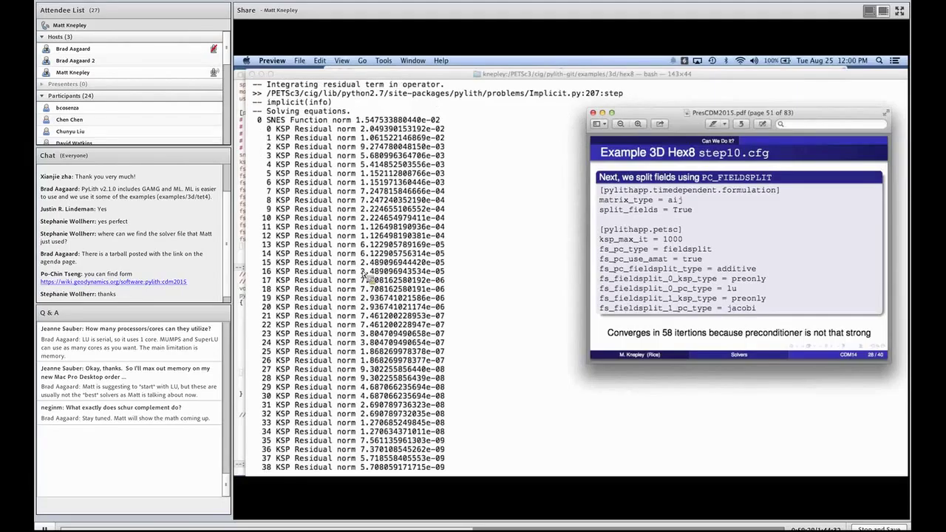
pyautogui.scroll(-11, 363, 276)
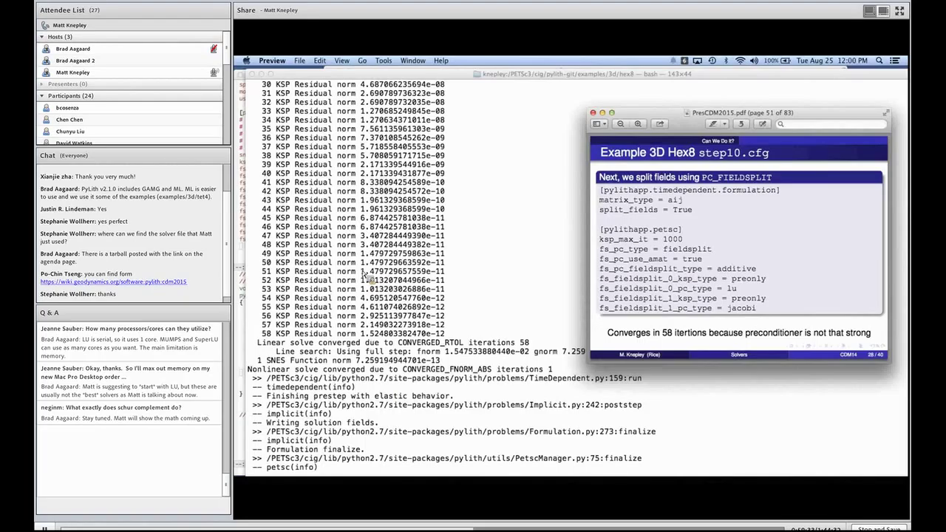
# Return to the field-split slide and emphasise the additive split type.
pyautogui.press('Down')
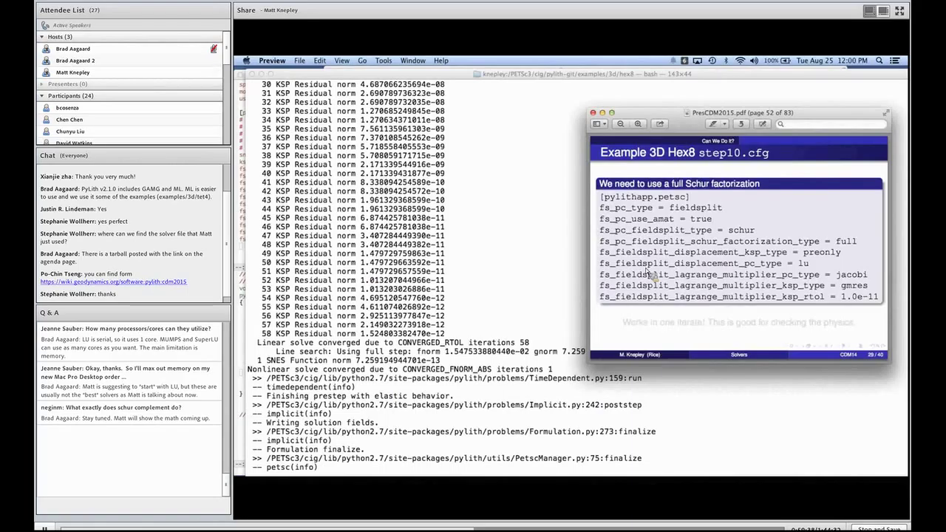
pyautogui.press('Left')
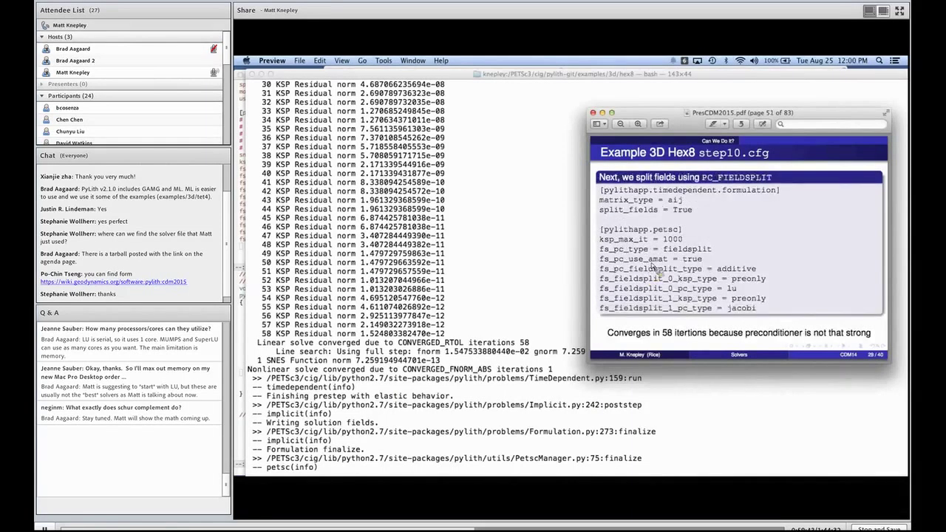
pyautogui.doubleClick(735, 269)
# On the full Schur slide, emphasise schur, full factorization, lu, jacobi, gmres and the multiplier tolerance.
pyautogui.press('Right')
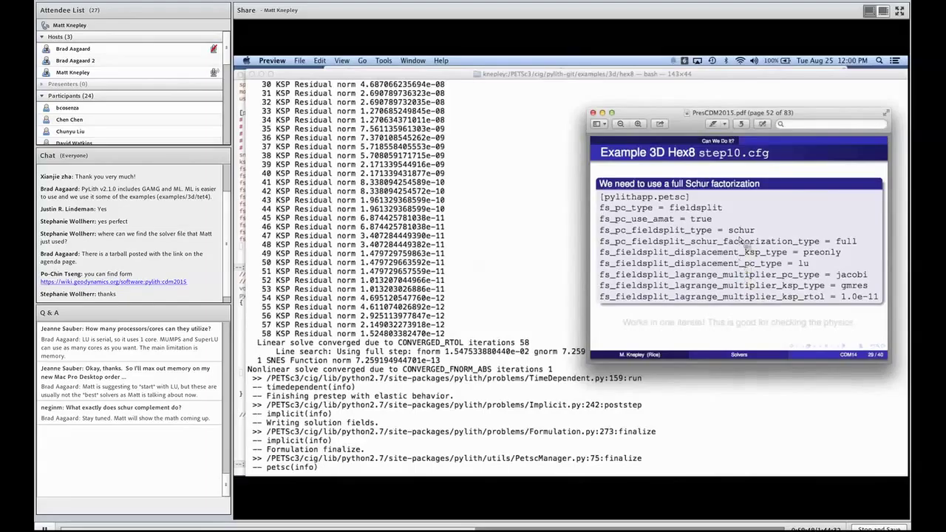
pyautogui.doubleClick(743, 231)
pyautogui.doubleClick(846, 242)
pyautogui.doubleClick(804, 264)
pyautogui.click(807, 269)
pyautogui.doubleClick(852, 275)
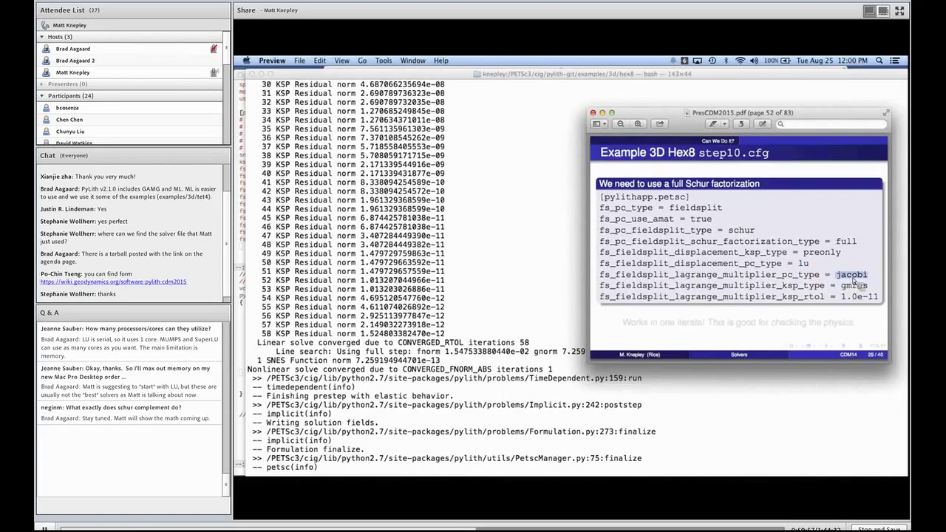
pyautogui.doubleClick(855, 285)
pyautogui.doubleClick(853, 297)
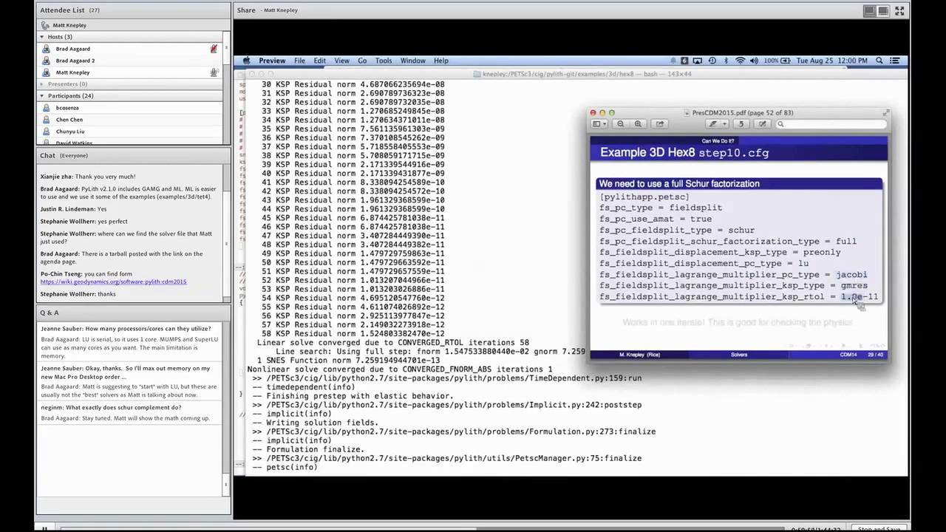
# Print solver03.cfg and review its Schur field-split settings, including the lagrange multiplier tolerance line.
pyautogui.press('super+h')
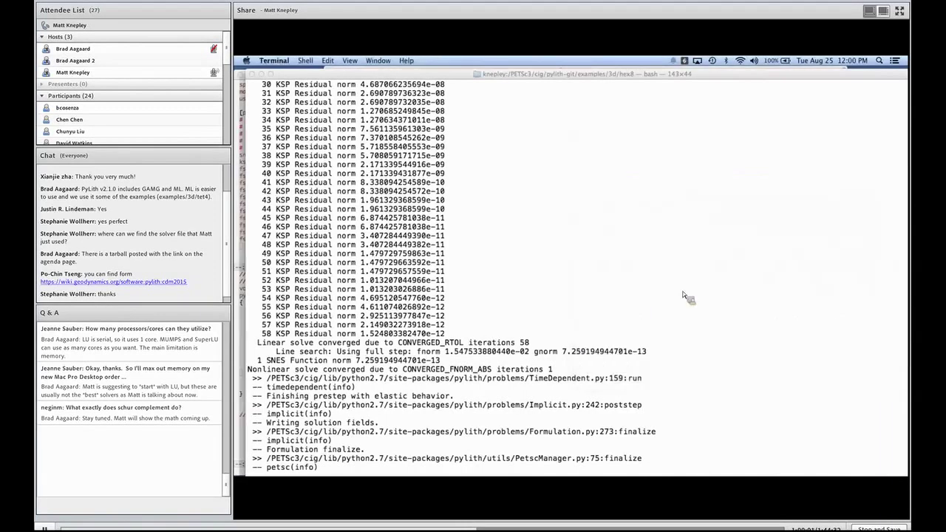
pyautogui.press('Up')
pyautogui.press('Up')
pyautogui.press('Up')
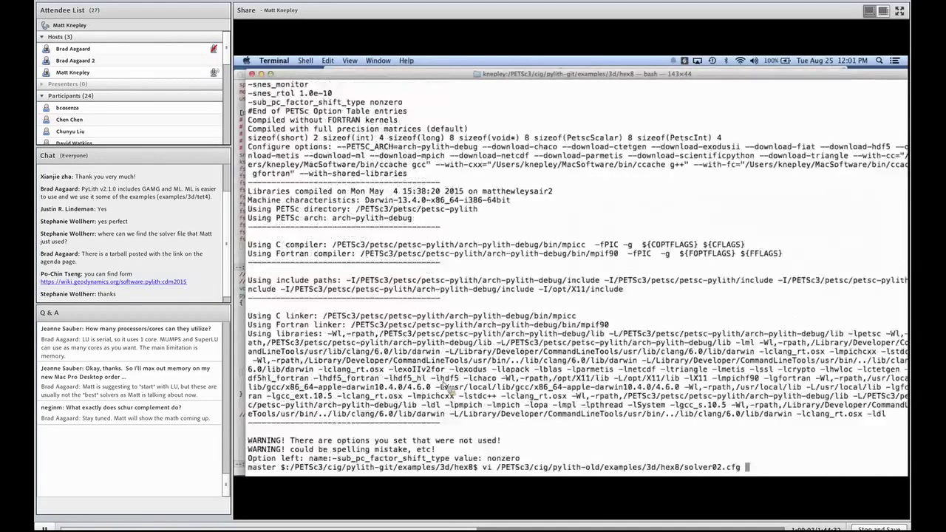
pyautogui.press('Up')
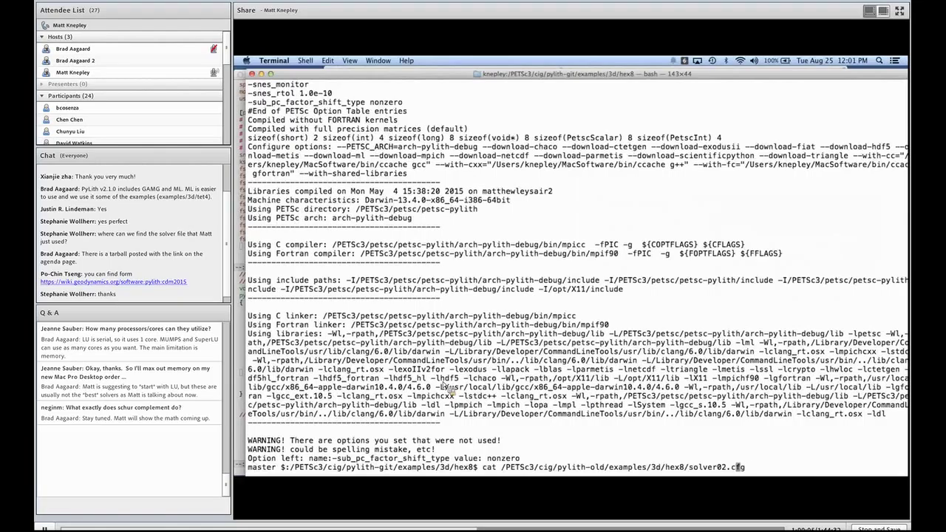
pyautogui.press('Left')
pyautogui.press('Left')
pyautogui.press('Left')
pyautogui.press('Left')
pyautogui.press('BackSpace')
pyautogui.write('3')
pyautogui.press('Return')
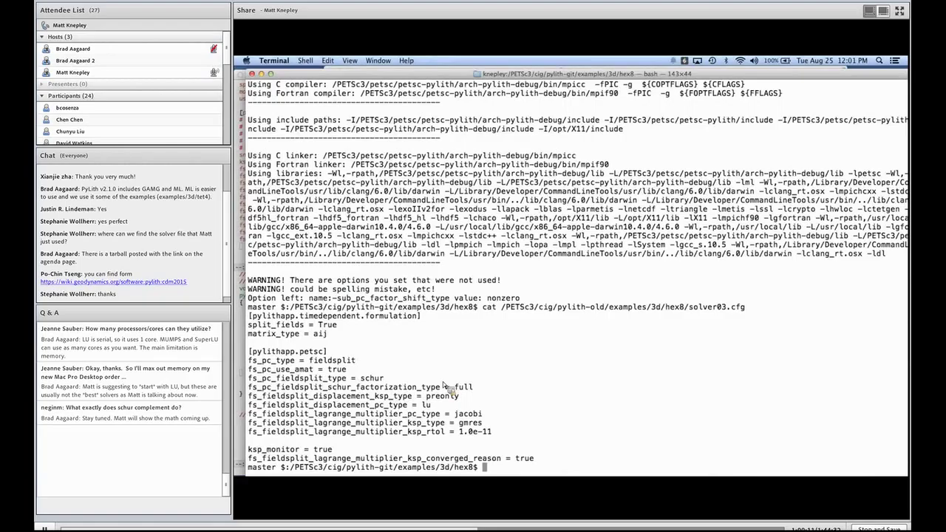
pyautogui.scroll(6, 446, 386)
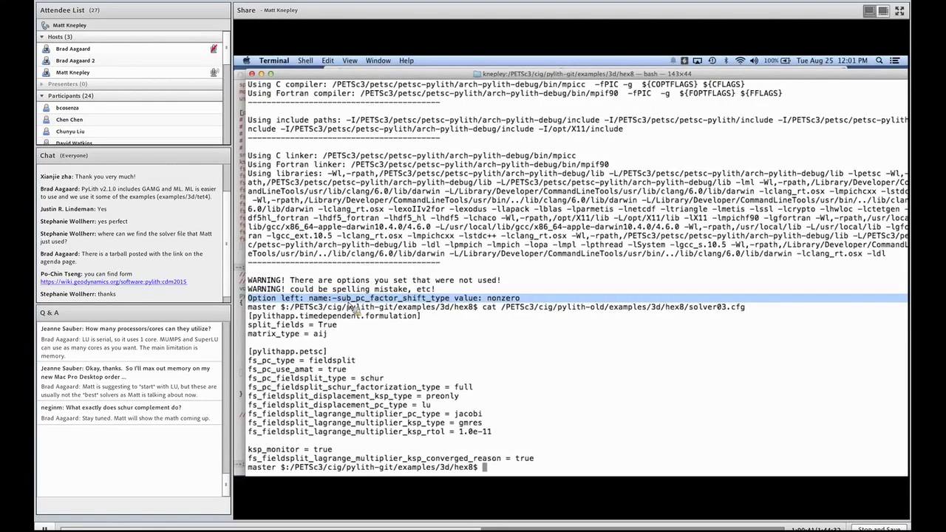
pyautogui.click(353, 306)
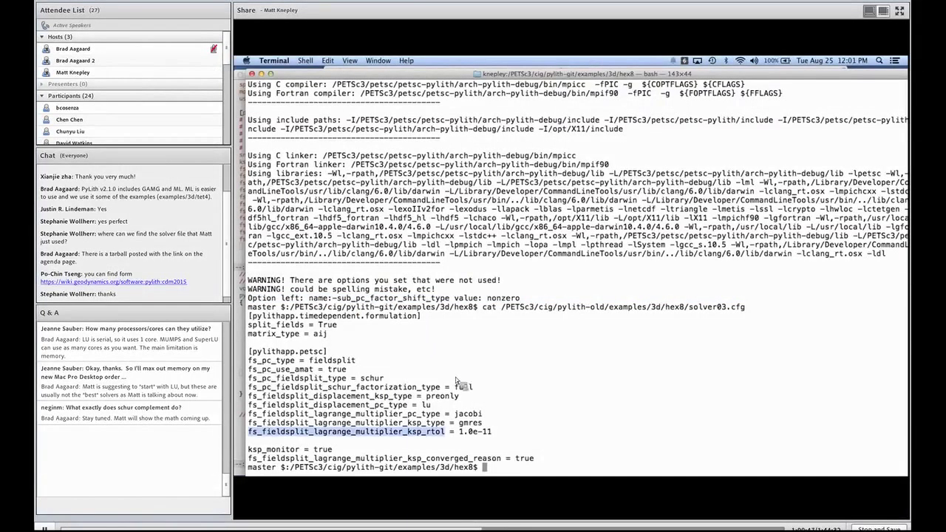
pyautogui.tripleClick(368, 431)
pyautogui.click(368, 434)
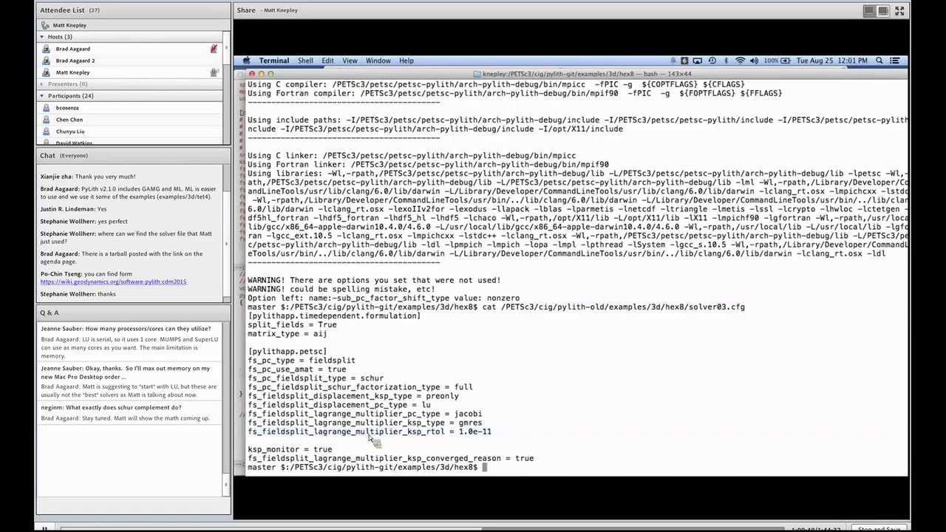
# Rewrite the recalled cat command into 'pylith step10.cfg' followed by the solver03.cfg path.
pyautogui.press('Up')
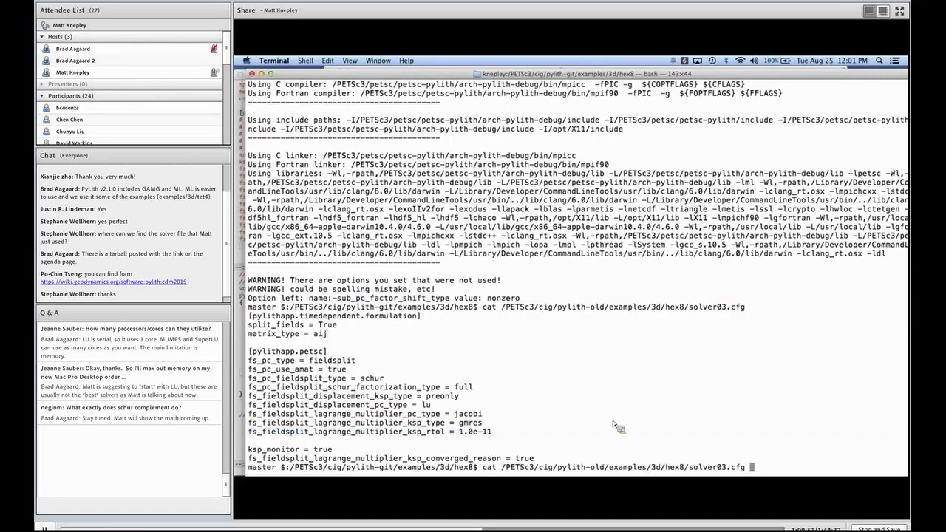
pyautogui.press('Left')
pyautogui.press('Left')
pyautogui.press('Left')
pyautogui.hotkey('ctrl', 'a')
pyautogui.press('Delete')
pyautogui.press('Delete')
pyautogui.press('Delete')
pyautogui.write('pylith step10.cfg')
pyautogui.hotkey('ctrl', 'e')
pyautogui.press('Left')
pyautogui.press('Left')
pyautogui.press('Left')
pyautogui.press('Left')
pyautogui.press('Left')
# Run pylith step10.cfg with solver03.cfg and check the one-iteration convergence in the output.
pyautogui.press('Return')
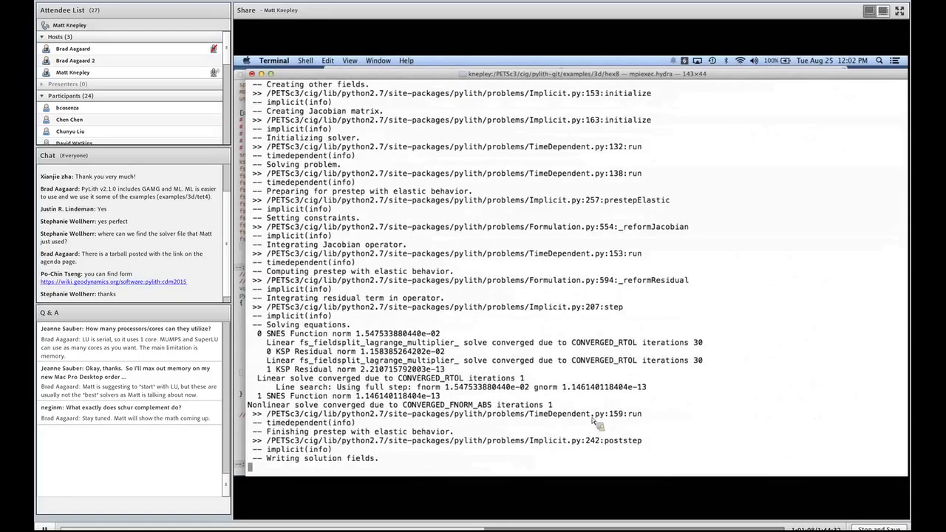
pyautogui.scroll(2, 357, 419)
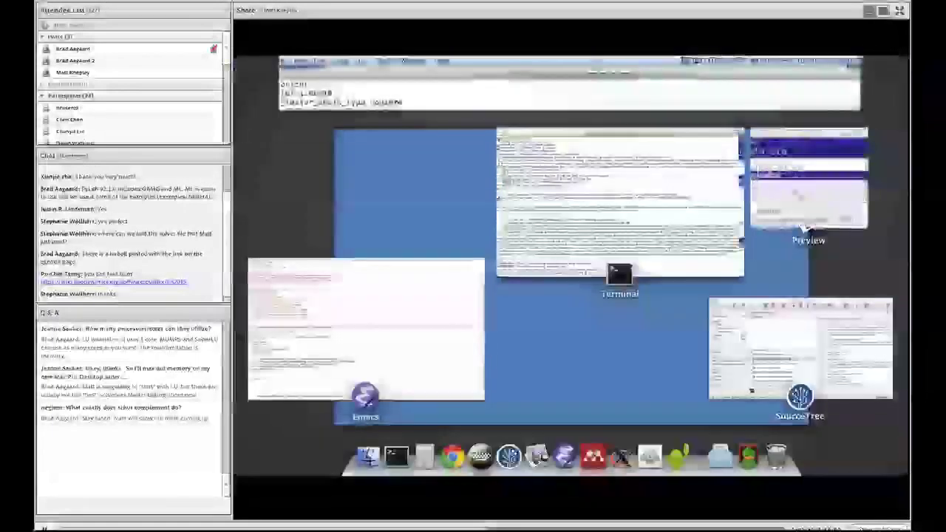
# Page through the slides to the Schur factorization result slide.
pyautogui.click(806, 226)
pyautogui.press('Right')
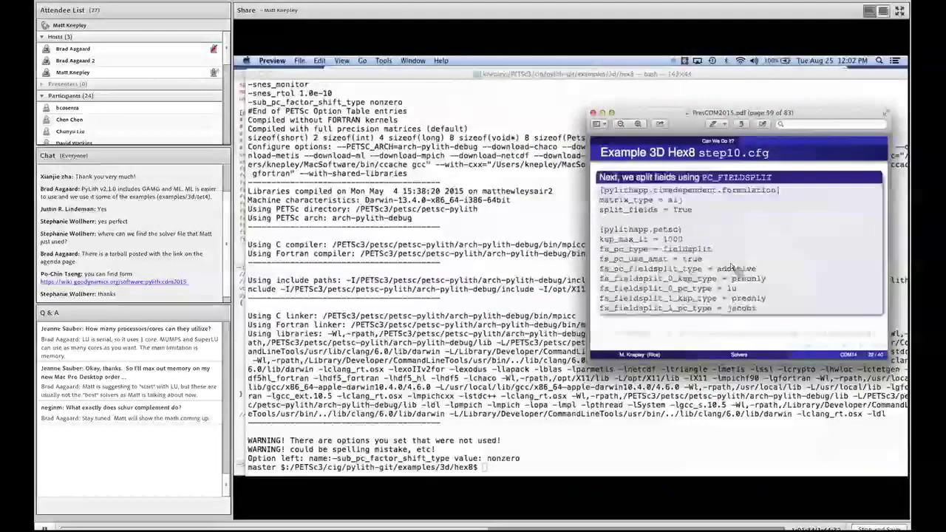
pyautogui.press('Right')
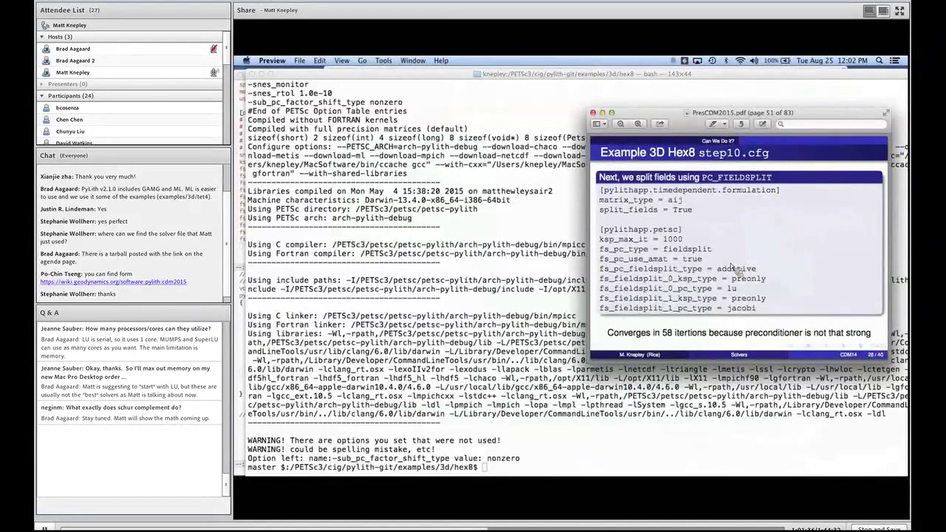
pyautogui.press('Right')
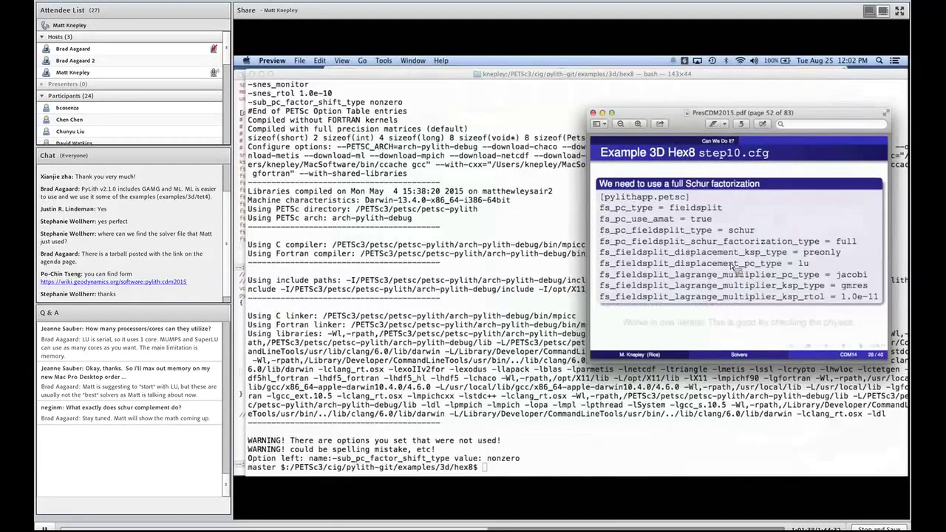
pyautogui.press('Left')
pyautogui.press('Right')
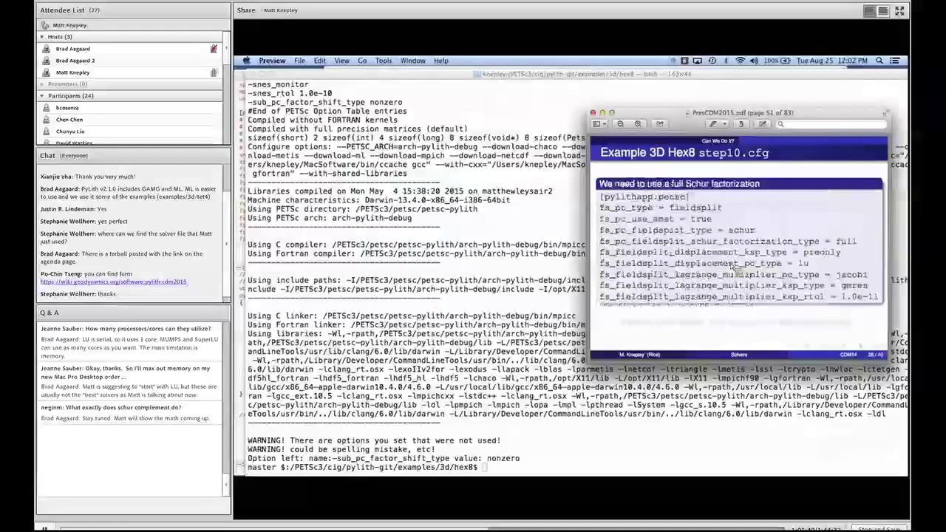
pyautogui.press('Right')
pyautogui.press('Right')
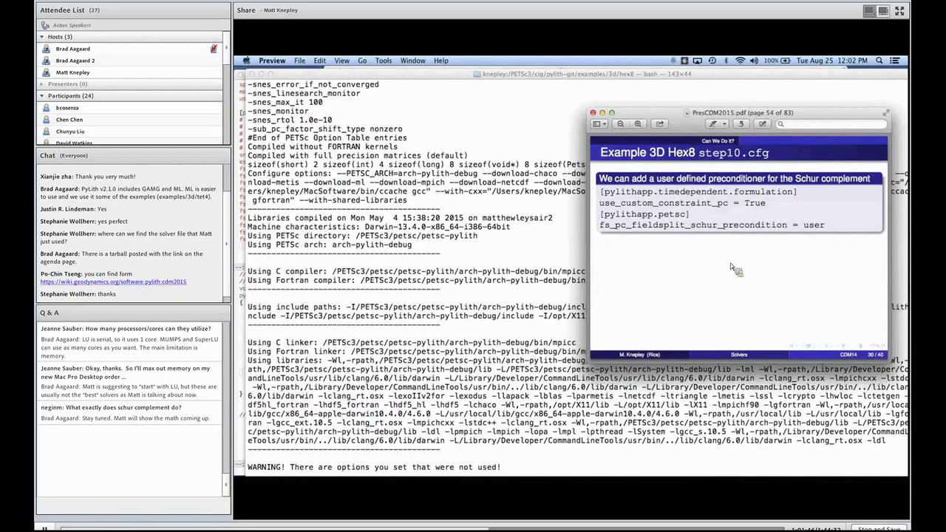
# Highlight the gmres solver type and the ksp_rtol line on the slide.
pyautogui.scroll(5, 473, 285)
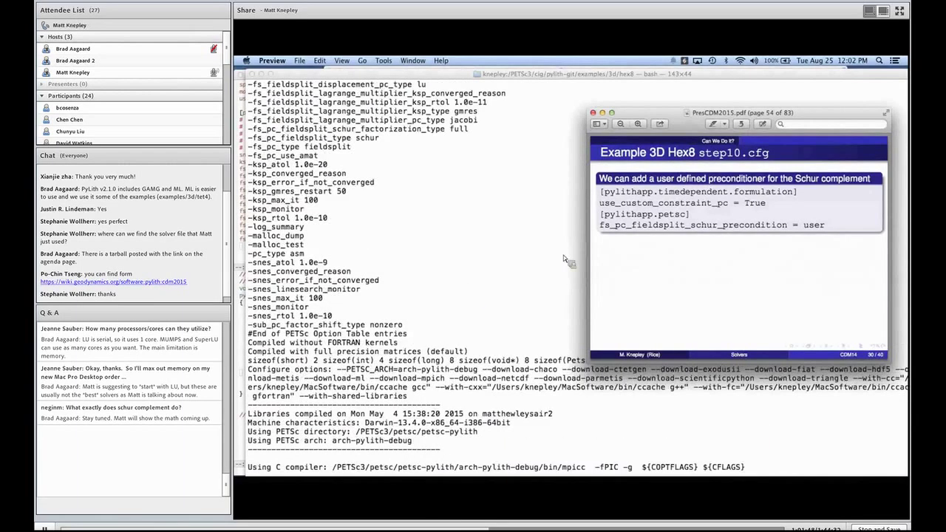
pyautogui.scroll(2, 643, 263)
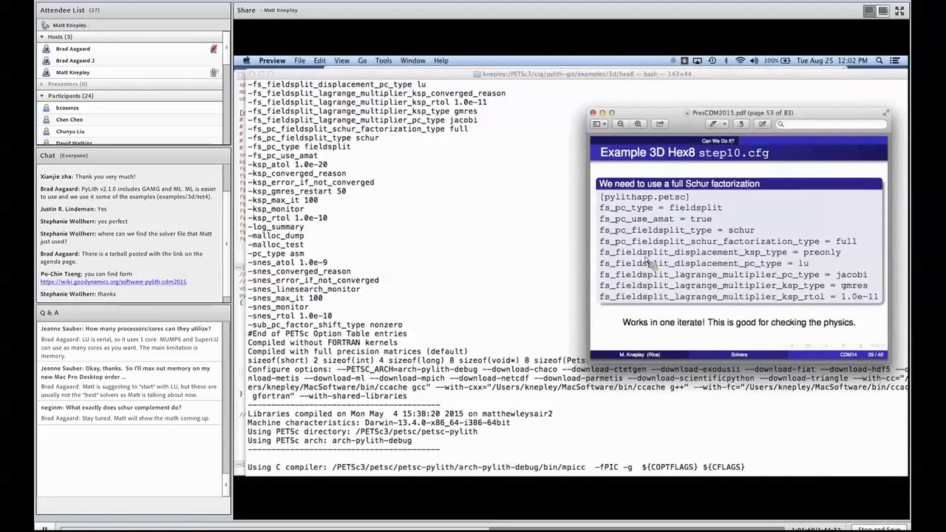
pyautogui.doubleClick(854, 285)
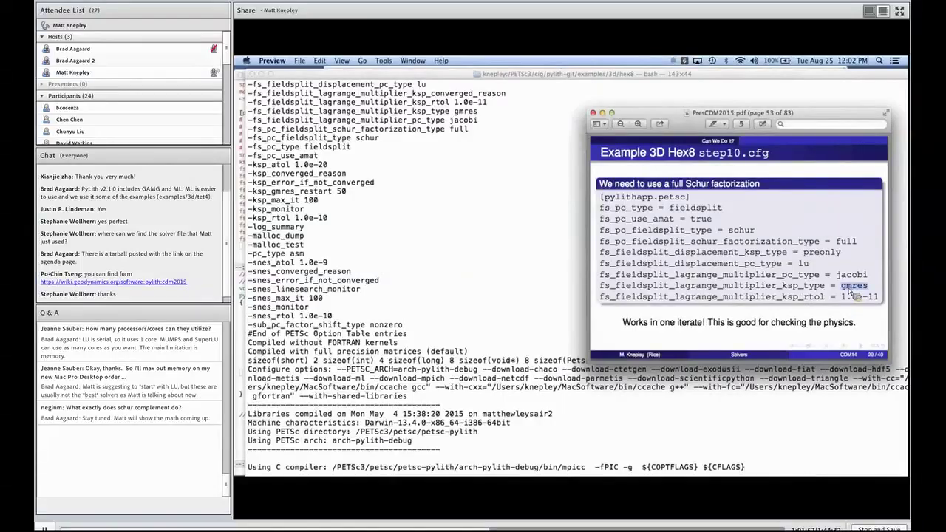
pyautogui.doubleClick(738, 306)
pyautogui.tripleClick(743, 299)
# Copy the fs_fieldsplit_lagrange_multiplier prefix and recall the pylith solver03 command in Terminal.
pyautogui.scroll(10, 494, 304)
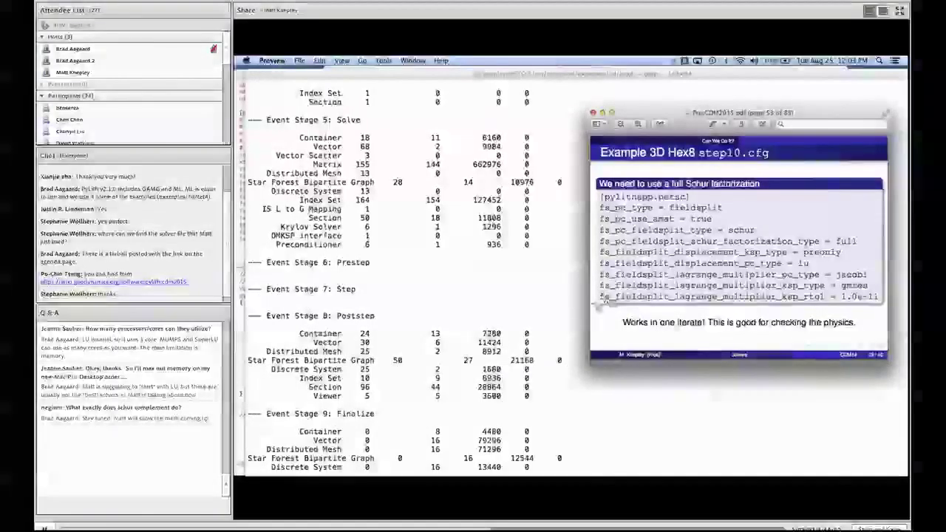
pyautogui.scroll(8, 473, 303)
pyautogui.scroll(15, 473, 303)
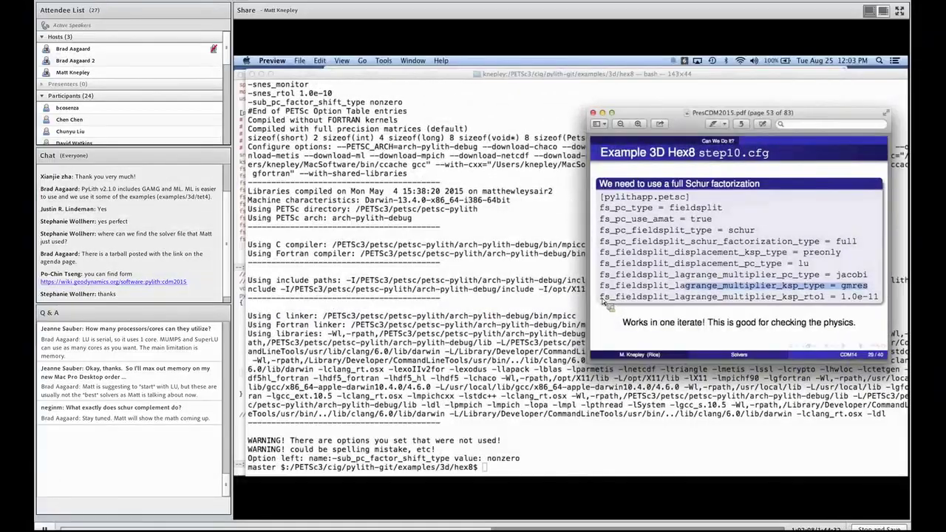
pyautogui.moveTo(600, 296); pyautogui.dragTo(778, 298)
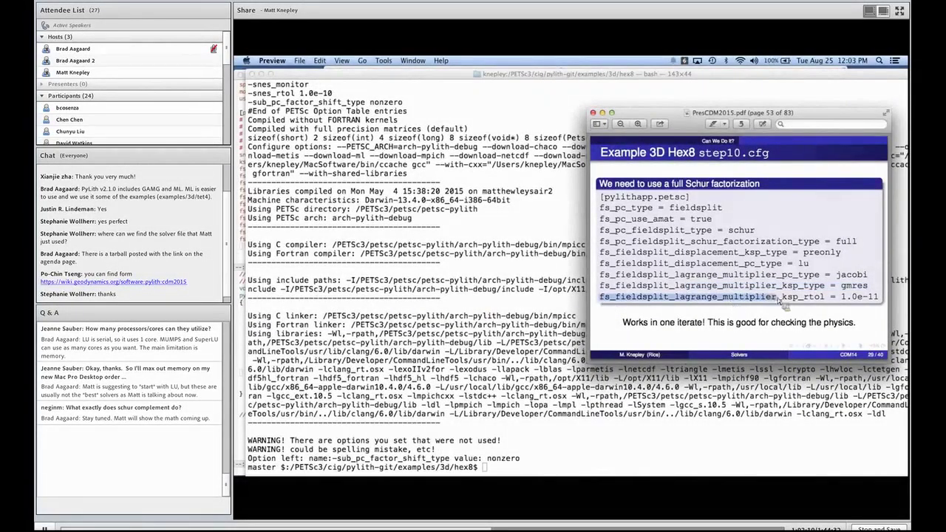
pyautogui.press('super+c')
pyautogui.click(547, 349)
pyautogui.press('Up')
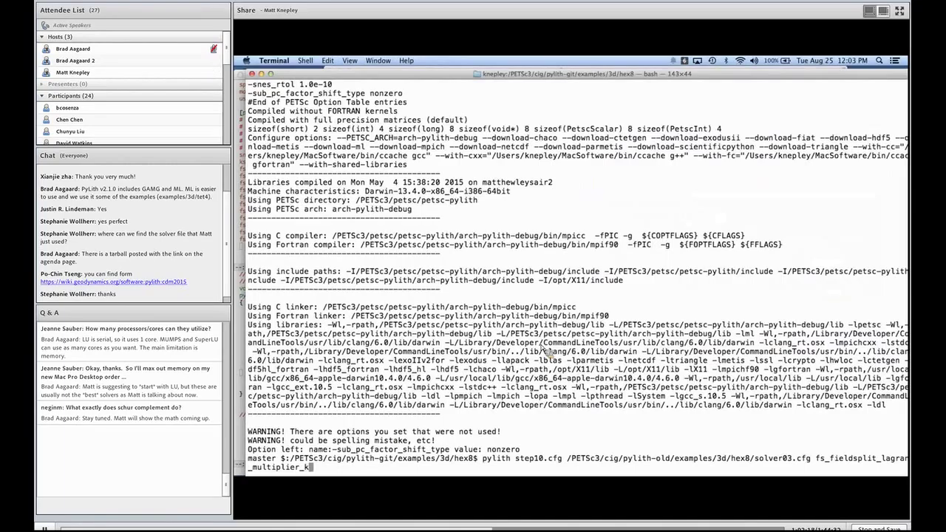
# Complete the option as --petsc.fs_fieldsplit_lagrange_multiplier_ksp_monitor and run the pylith command.
pyautogui.write('sp_monito')
pyautogui.press('Left')
pyautogui.press('Left')
pyautogui.press('Left')
pyautogui.press('Left')
pyautogui.press('Left')
pyautogui.press('Left')
pyautogui.press('Left')
pyautogui.press('Left')
pyautogui.press('Left')
pyautogui.press('Left')
pyautogui.press('Left')
pyautogui.press('Left')
pyautogui.press('Left')
pyautogui.press('Left')
pyautogui.press('Left')
pyautogui.press('Left')
pyautogui.press('Left')
pyautogui.press('Left')
pyautogui.press('Left')
pyautogui.press('Left')
pyautogui.press('Left')
pyautogui.press('Left')
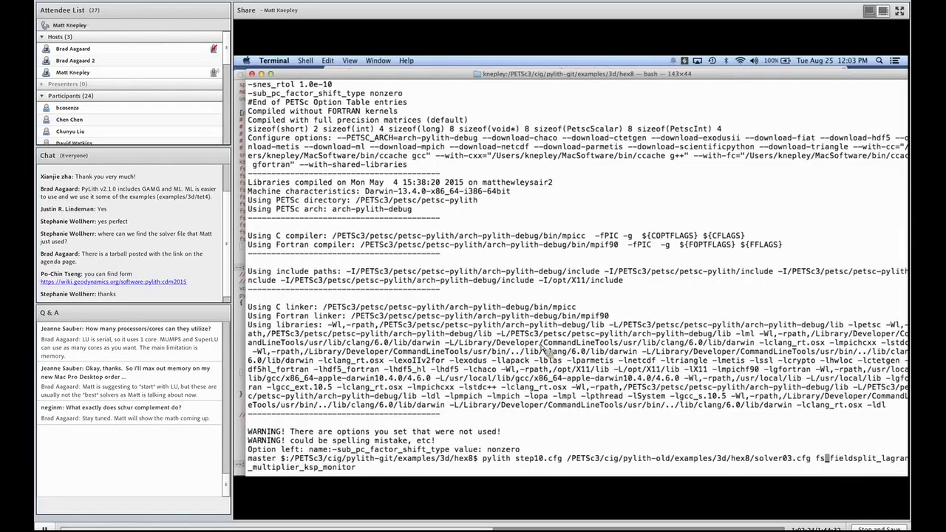
pyautogui.press('Left')
pyautogui.press('Left')
pyautogui.write('--petsc.')
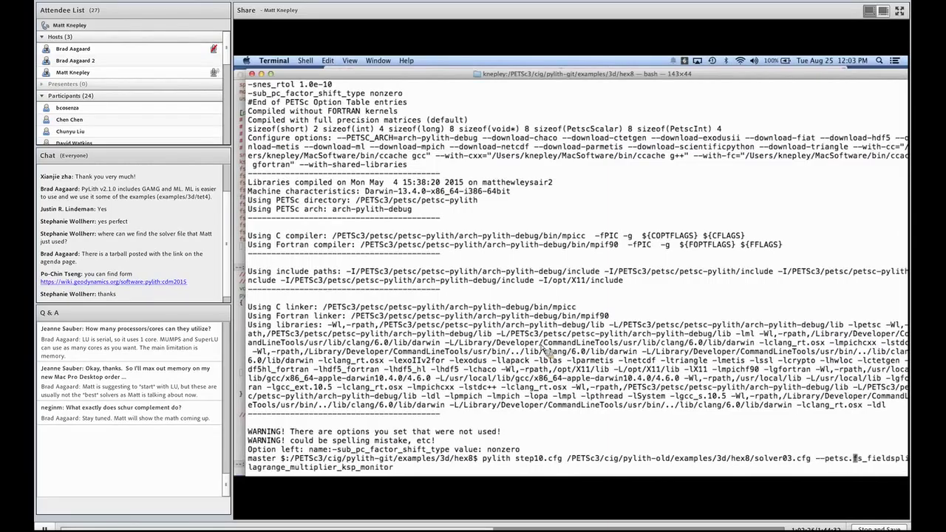
pyautogui.press('Return')
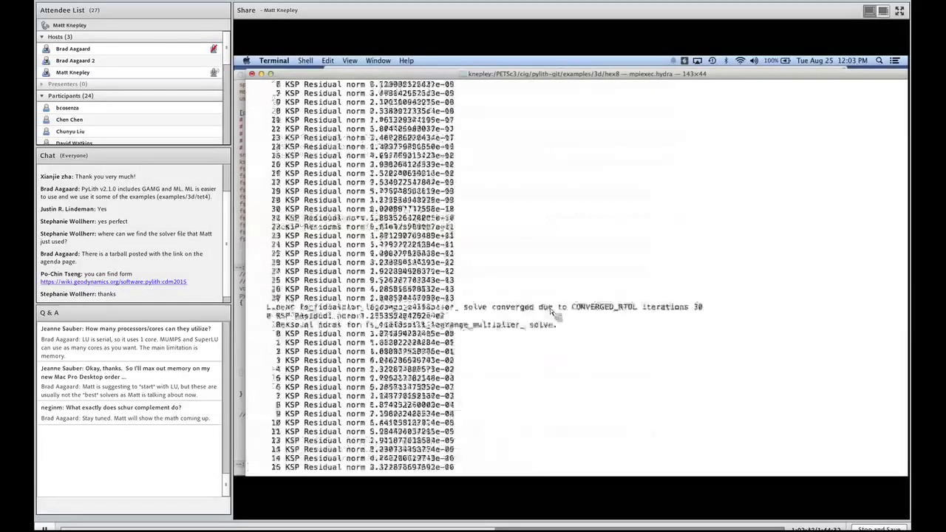
# Select the 30 KSP residual lines of the first lagrange_multiplier solve and the next solve's start.
pyautogui.scroll(10, 550, 308)
pyautogui.scroll(-3, 507, 238)
pyautogui.tripleClick(264, 111)
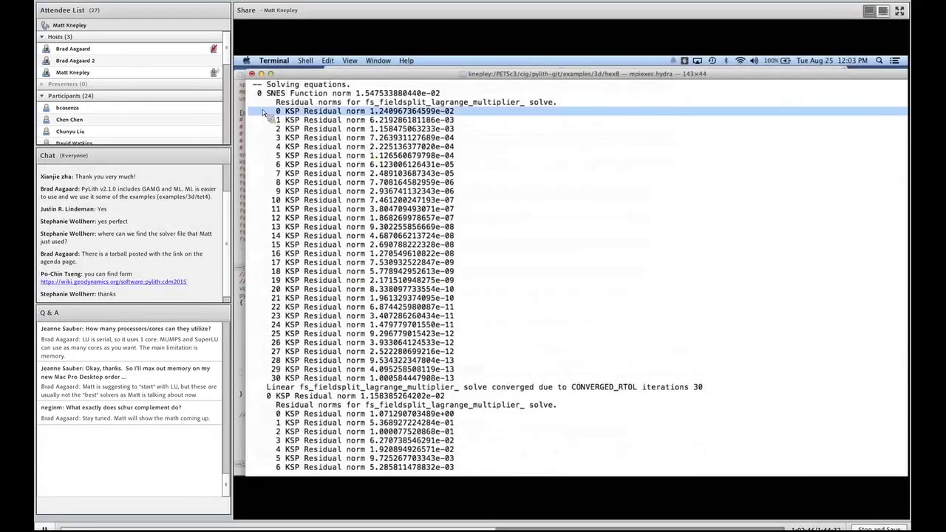
pyautogui.moveTo(264, 111); pyautogui.dragTo(241, 379)
pyautogui.scroll(-5, 241, 379)
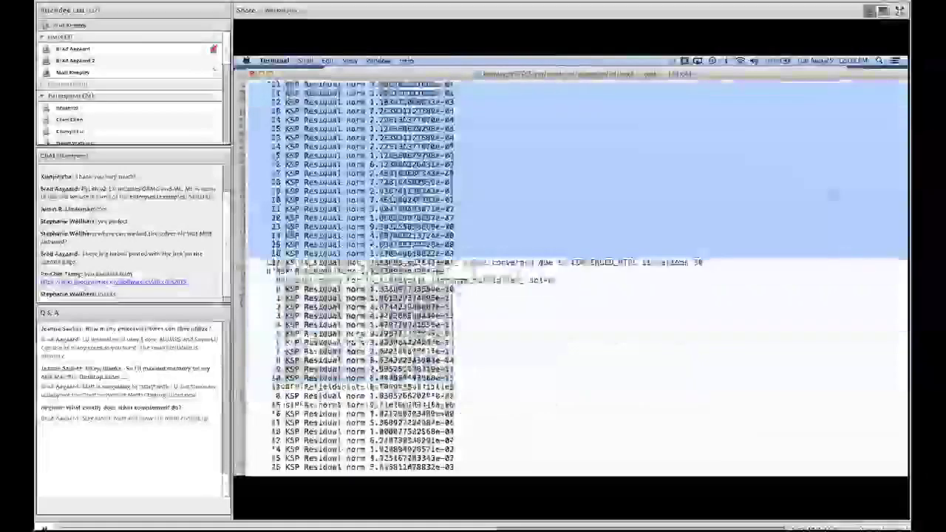
pyautogui.tripleClick(252, 325)
pyautogui.moveTo(251, 325); pyautogui.dragTo(262, 480)
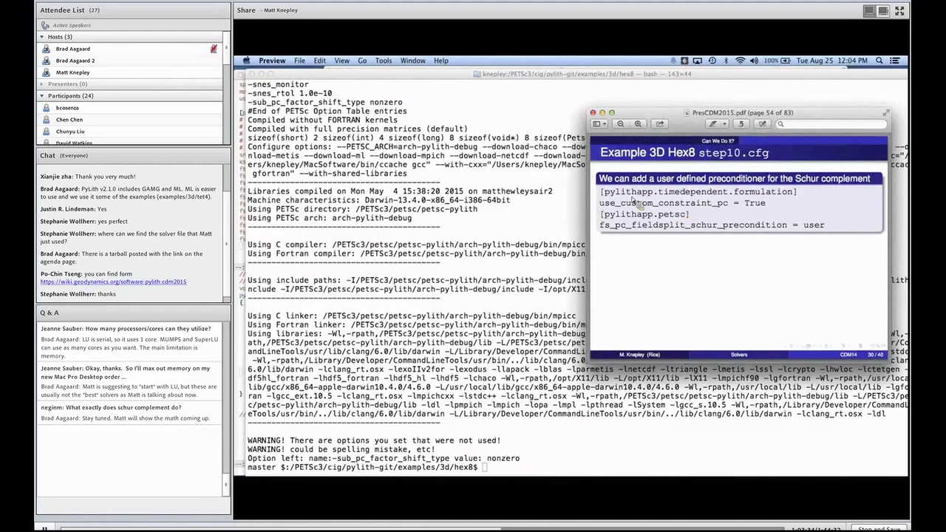
# Highlight the use_custom_constraint_pc = True and schur_precondition = user lines, then recall Terminal's last command.
pyautogui.tripleClick(604, 207)
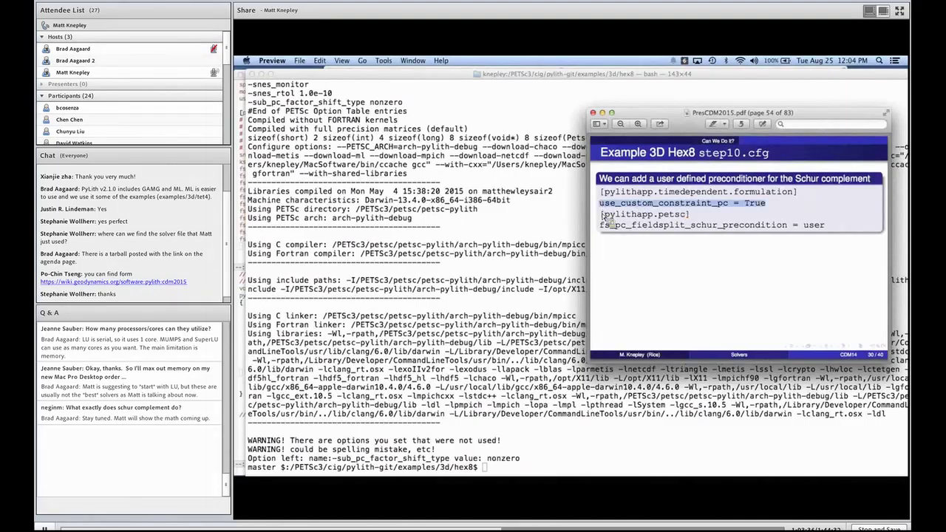
pyautogui.click(604, 215)
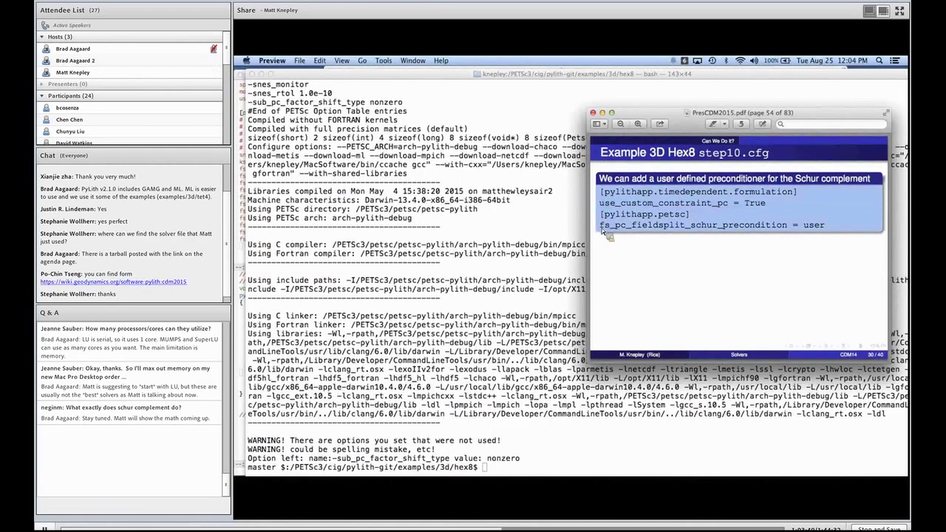
pyautogui.click(604, 231)
pyautogui.tripleClick(604, 230)
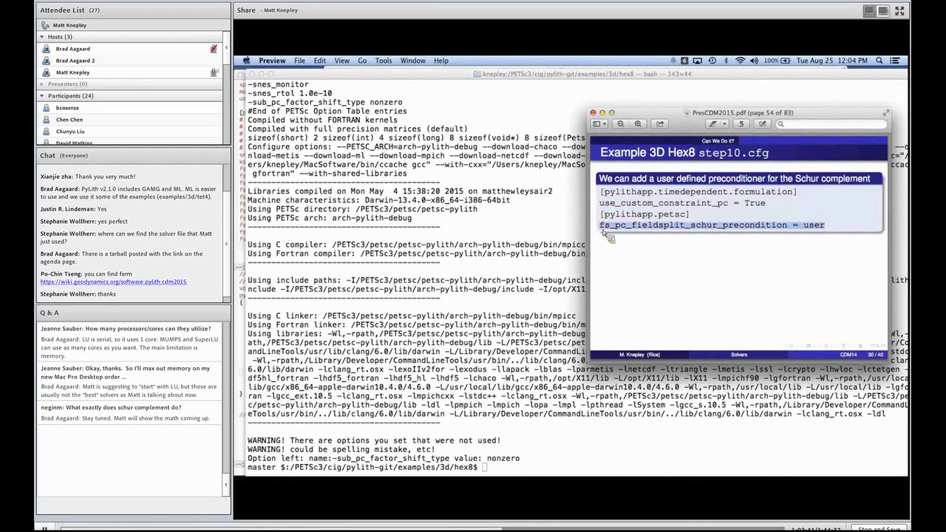
pyautogui.click(617, 231)
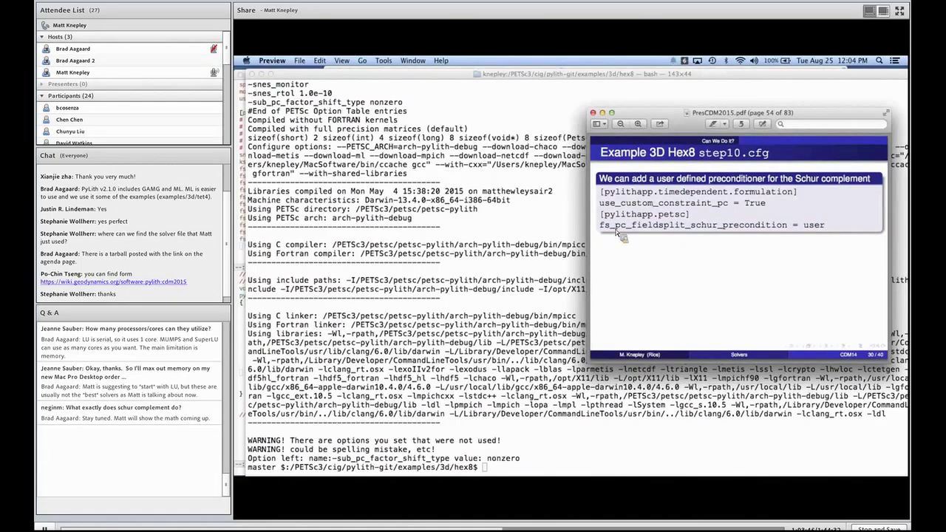
pyautogui.press('super+Tab')
pyautogui.press('Up')
pyautogui.press('Up')
pyautogui.press('Up')
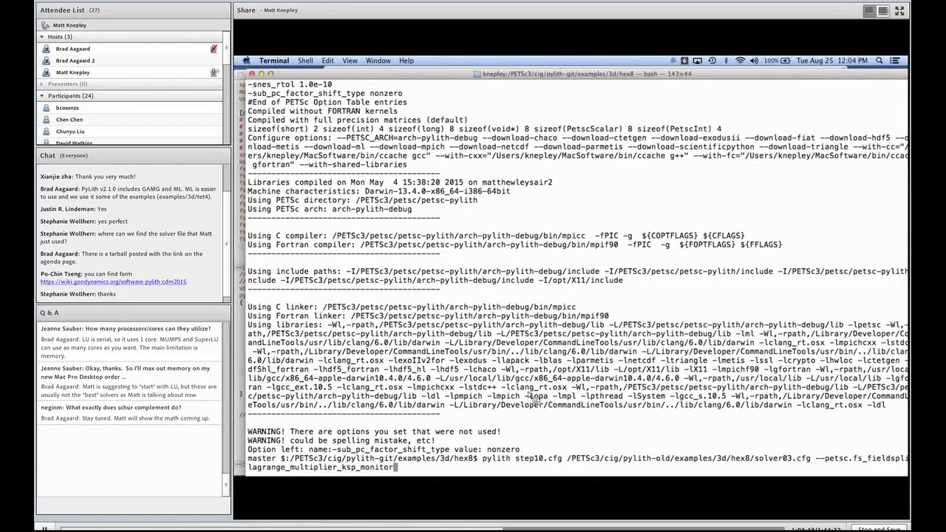
# Print the contents of solver04.cfg.
pyautogui.press('Left')
pyautogui.press('Left')
pyautogui.press('Left')
pyautogui.press('Left')
pyautogui.press('BackSpace')
pyautogui.write('4')
pyautogui.press('Return')
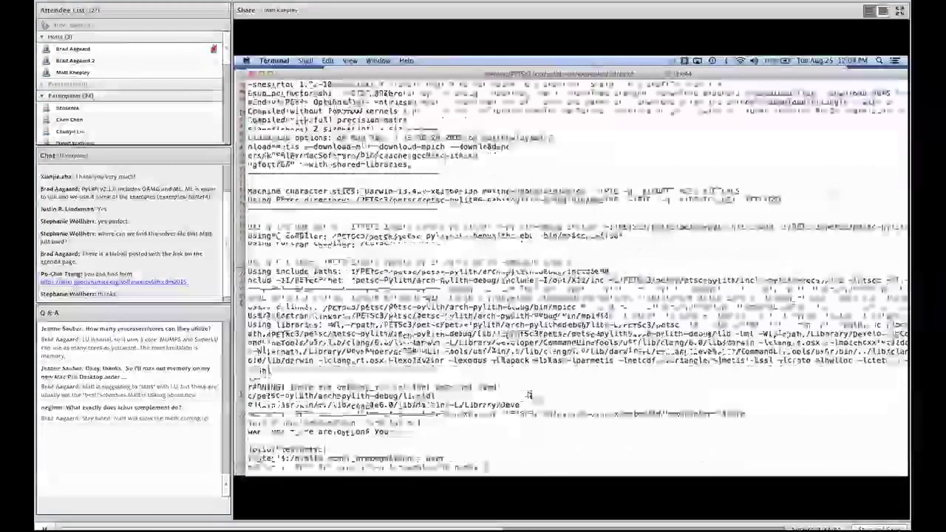
# Append the solver04.cfg path to the pylith step10 monitor command and run it.
pyautogui.press('Up')
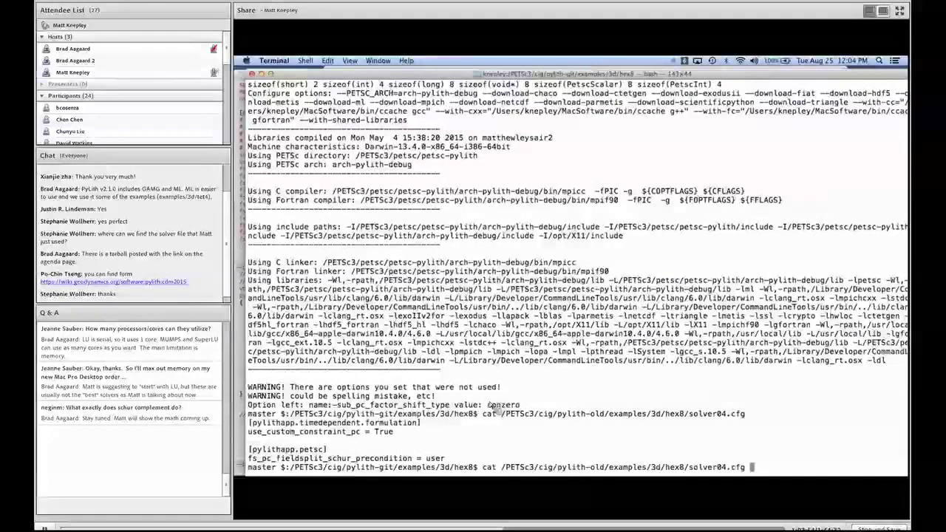
pyautogui.press('Up')
pyautogui.press('Up')
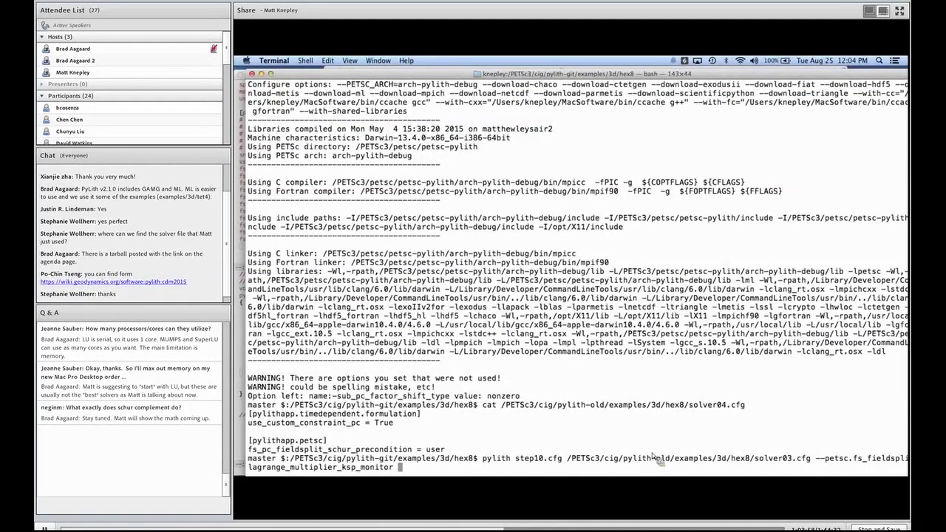
pyautogui.moveTo(568, 459); pyautogui.dragTo(817, 460)
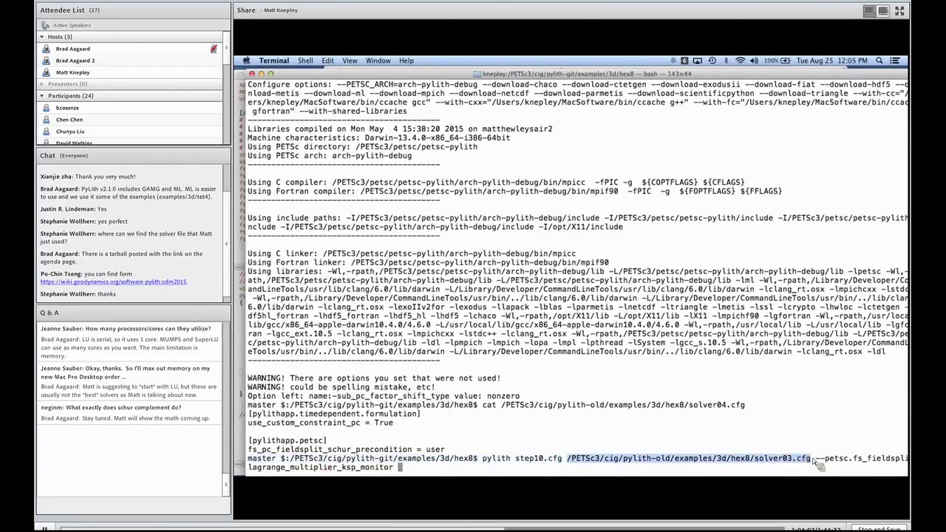
pyautogui.press('super+c')
pyautogui.press('super+v')
pyautogui.press('Left')
pyautogui.press('BackSpace')
pyautogui.write('4')
pyautogui.press('Right')
pyautogui.press('Return')
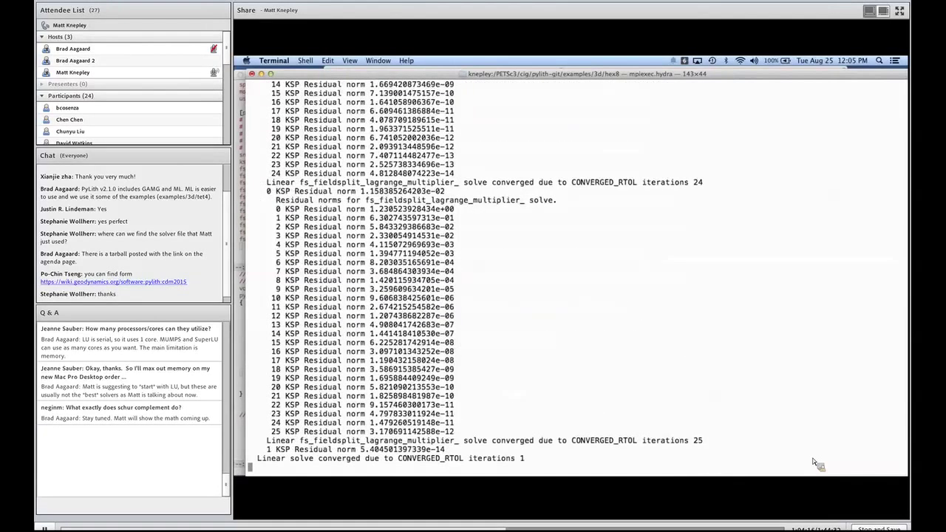
# Scroll up and select KSP residual lines 0–15 and 25 to confirm convergence.
pyautogui.scroll(5, 702, 462)
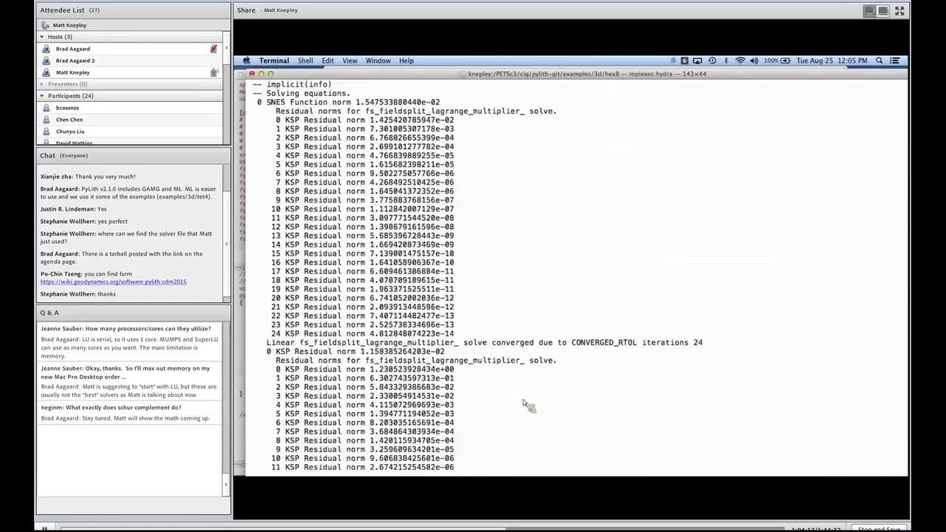
pyautogui.scroll(4, 507, 312)
pyautogui.moveTo(504, 307); pyautogui.dragTo(256, 461)
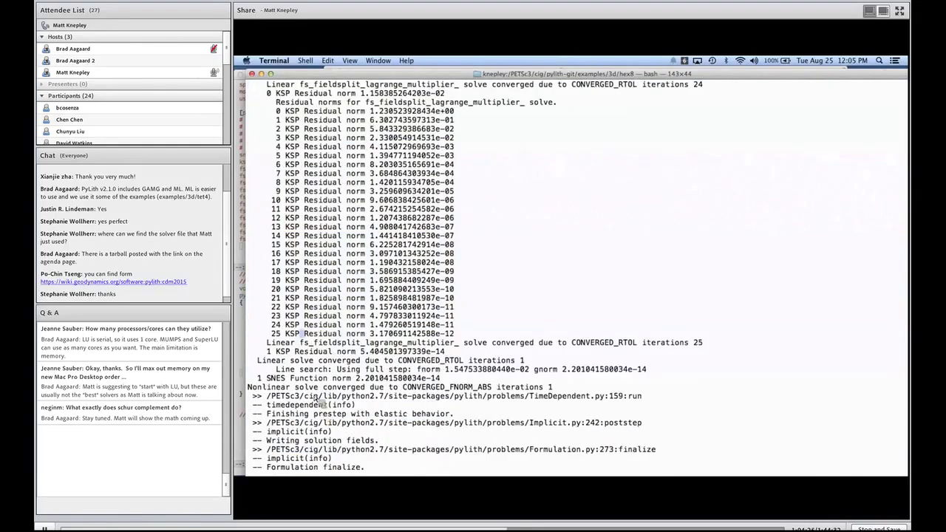
pyautogui.tripleClick(302, 333)
pyautogui.click(306, 345)
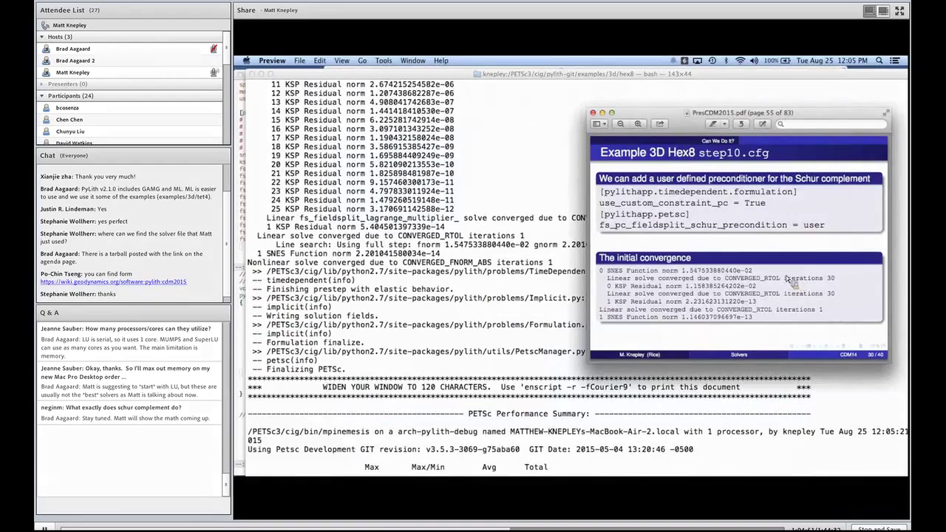
# Replace ksp_monitor with ksp_converged_reason in the pylith command and rerun it.
pyautogui.press('super+tab')
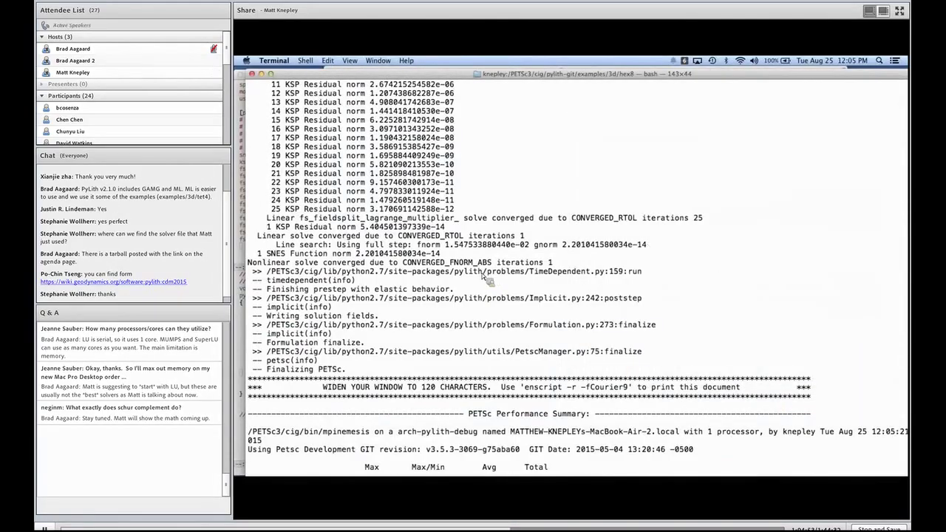
pyautogui.press('Up')
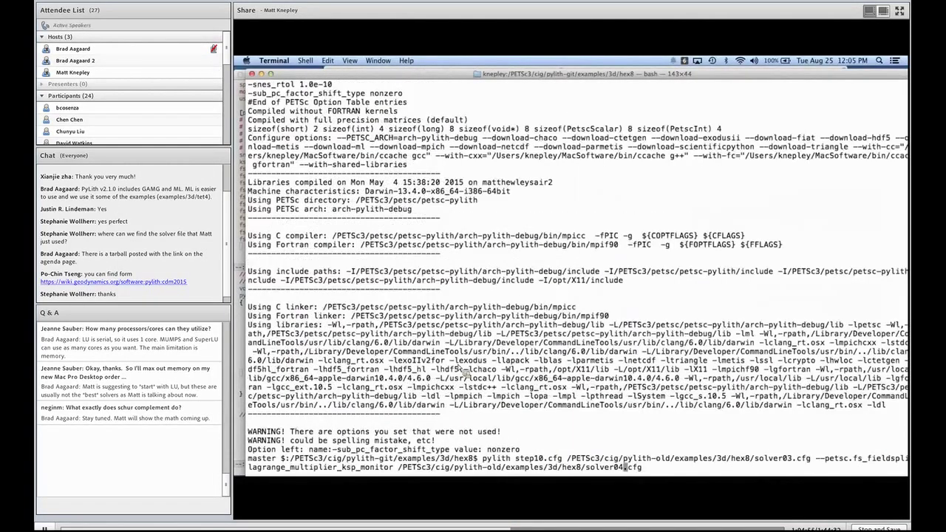
pyautogui.press('Left')
pyautogui.press('Left')
pyautogui.press('Left')
pyautogui.press('Left')
pyautogui.press('Left')
pyautogui.press('Left')
pyautogui.press('Left')
pyautogui.press('Left')
pyautogui.press('Left')
pyautogui.press('Left')
pyautogui.press('Left')
pyautogui.press('Left')
pyautogui.press('Left')
pyautogui.press('Left')
pyautogui.press('Left')
pyautogui.press('Left')
pyautogui.press('Left')
pyautogui.press('Left')
pyautogui.press('Left')
pyautogui.press('Left')
pyautogui.press('Left')
pyautogui.press('Left')
pyautogui.press('Left')
pyautogui.press('Left')
pyautogui.press('Left')
pyautogui.press('Left')
pyautogui.press('Left')
pyautogui.press('Left')
pyautogui.press('Left')
pyautogui.press('Left')
pyautogui.press('Left')
pyautogui.press('Left')
pyautogui.press('Left')
pyautogui.press('Left')
pyautogui.press('Left')
pyautogui.press('Left')
pyautogui.press('Left')
pyautogui.press('Left')
pyautogui.press('Left')
pyautogui.press('Left')
pyautogui.press('BackSpace')
pyautogui.press('BackSpace')
pyautogui.press('BackSpace')
pyautogui.press('BackSpace')
pyautogui.press('BackSpace')
pyautogui.press('BackSpace')
pyautogui.press('BackSpace')
pyautogui.write('conver')
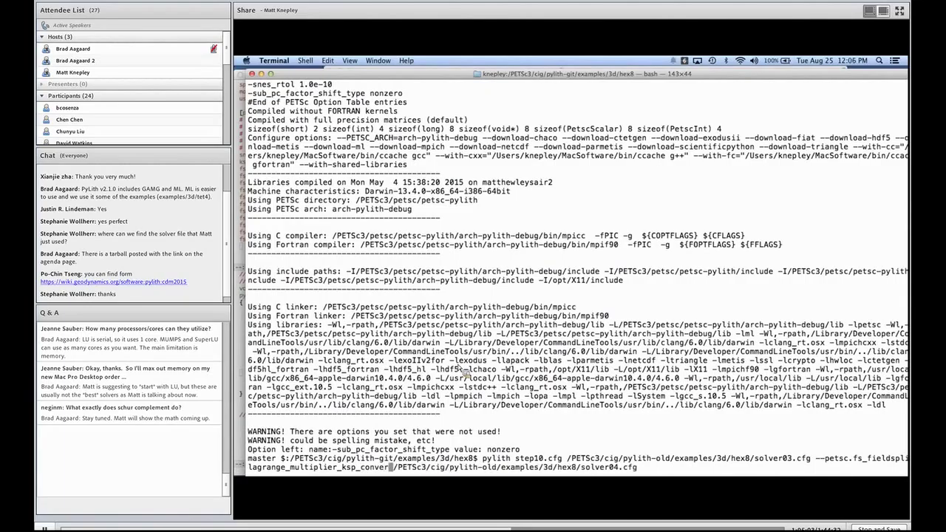
pyautogui.write('g')
pyautogui.write('ed_reason')
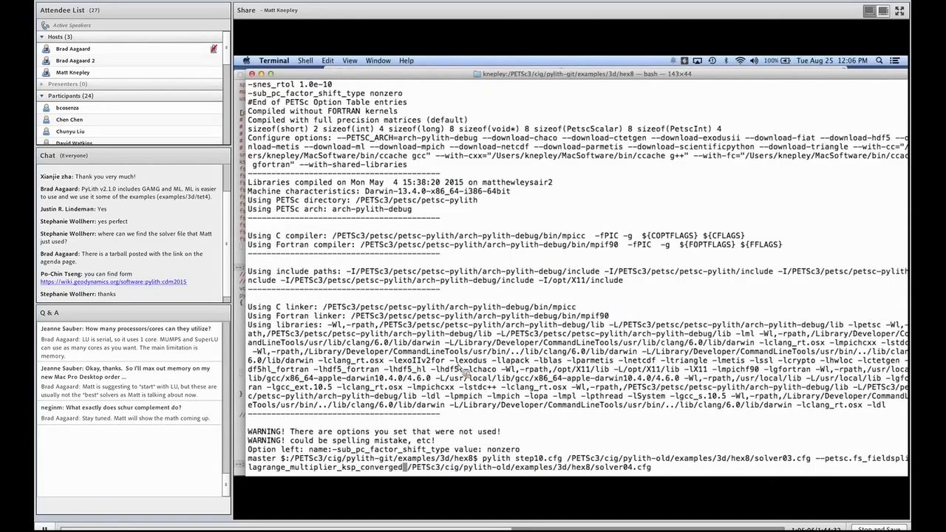
pyautogui.press('Return')
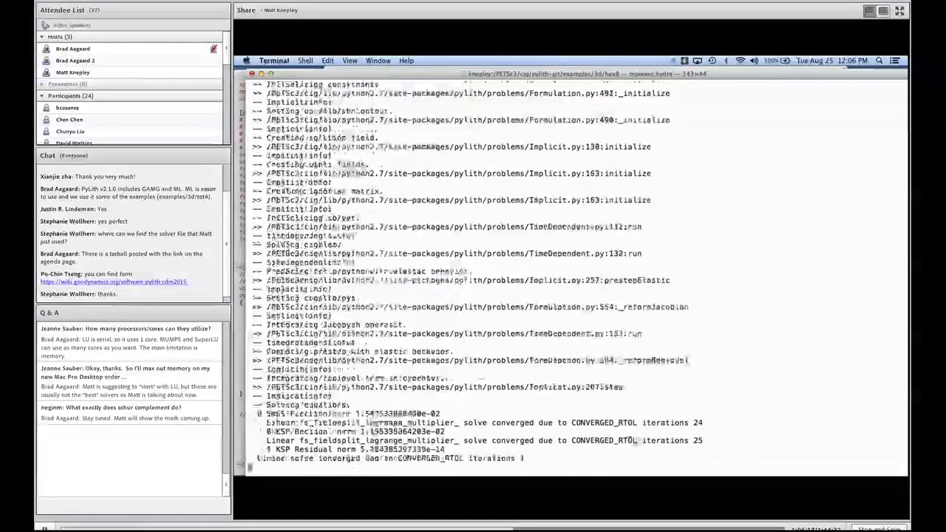
# Highlight the 24 and 25 inner iteration counts, then show all open windows.
pyautogui.doubleClick(699, 416)
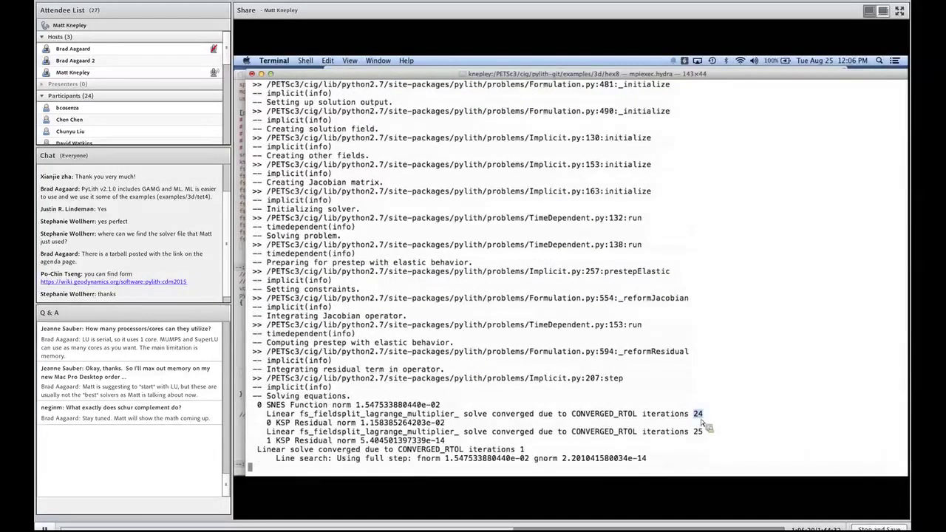
pyautogui.doubleClick(698, 431)
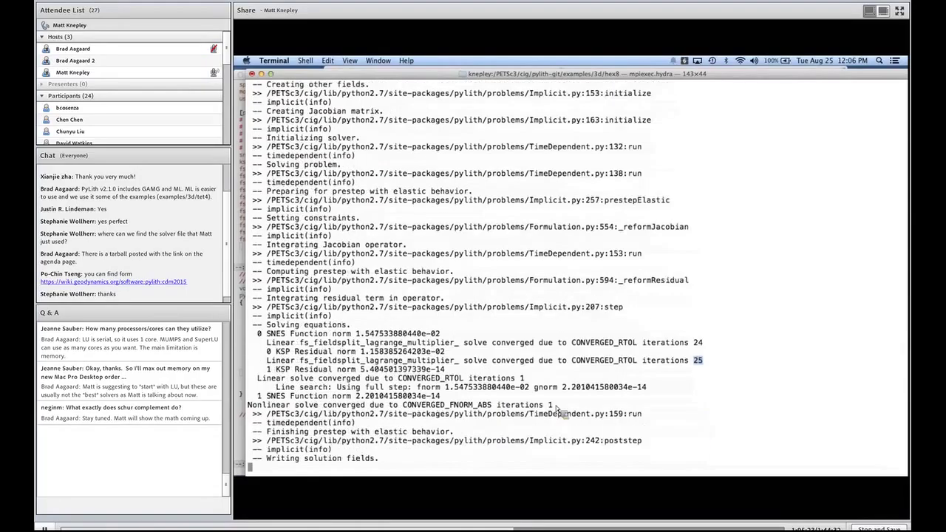
pyautogui.scroll(1, 558, 408)
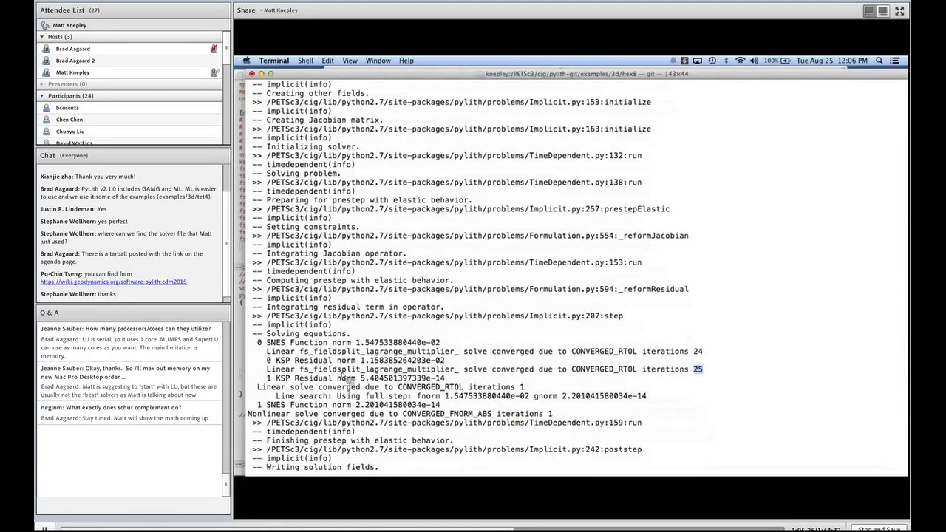
pyautogui.hotkey('ctrl', 'Up')
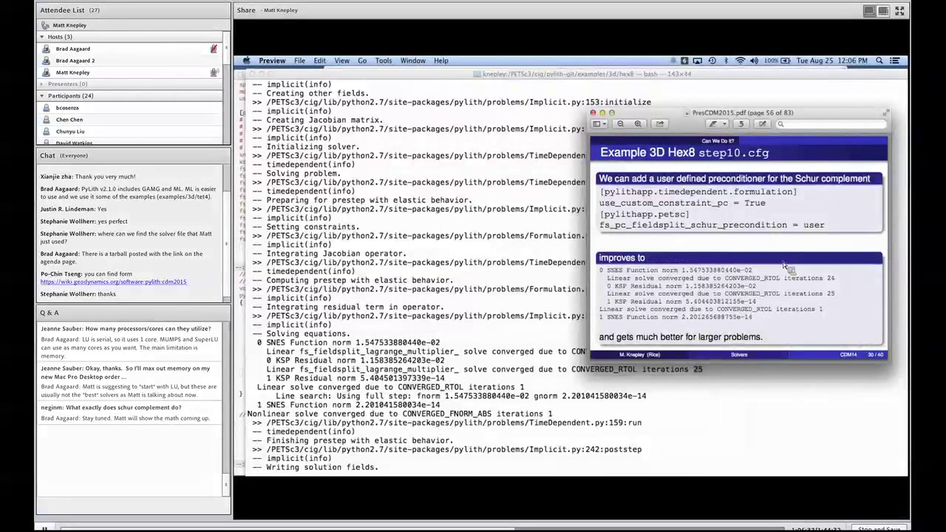
# Page the slides forward to page 57, on backing off the Schur complement tolerance to 1.0e-05.
pyautogui.press('Right')
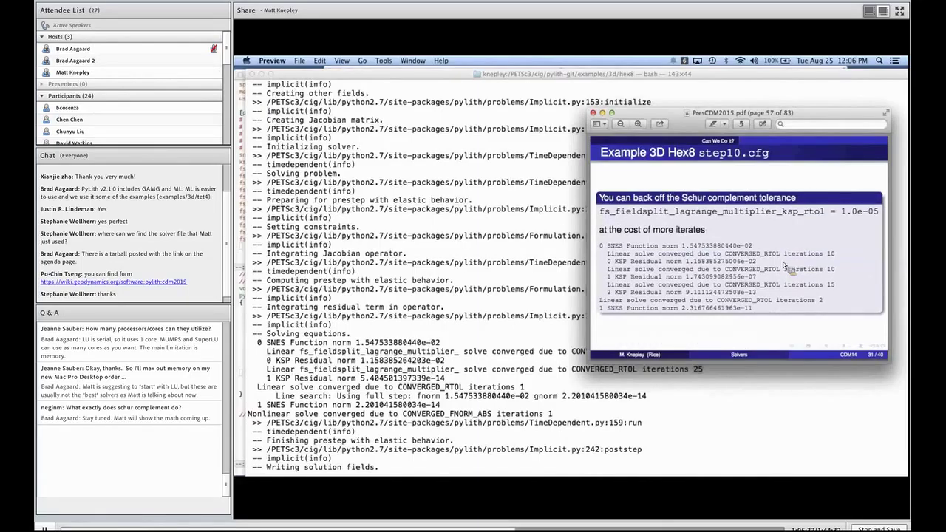
pyautogui.press('Left')
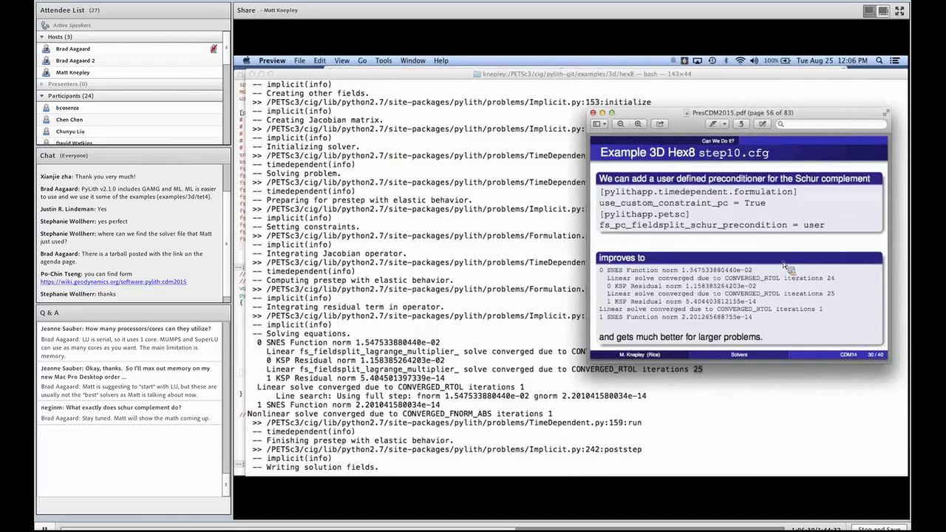
pyautogui.press('Right')
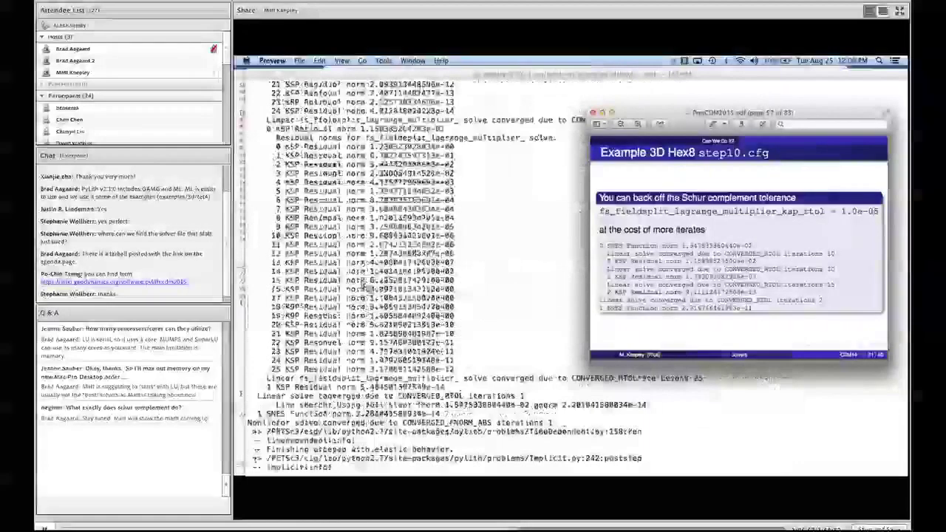
# Bring Terminal forward and highlight the KSP residual lines for iterations 22 through 25.
pyautogui.click(454, 169)
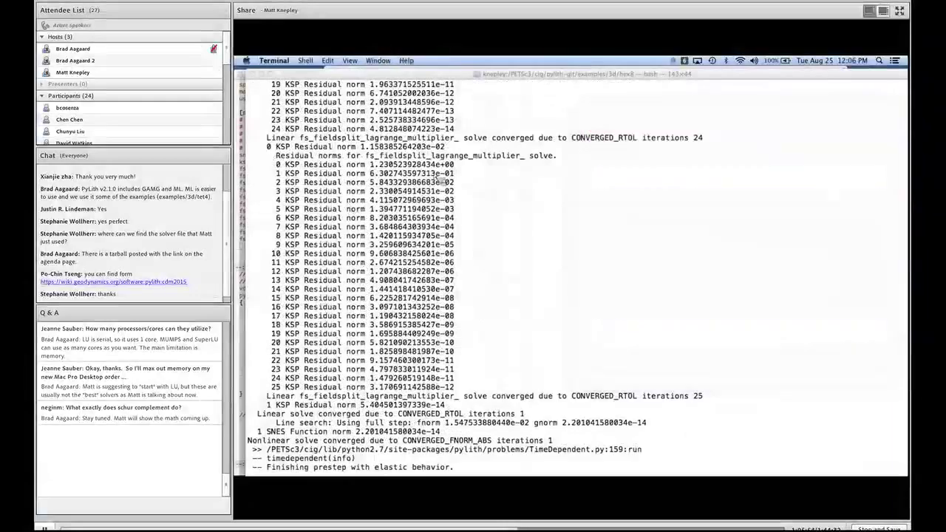
pyautogui.tripleClick(451, 388)
pyautogui.click(451, 390)
pyautogui.doubleClick(405, 129)
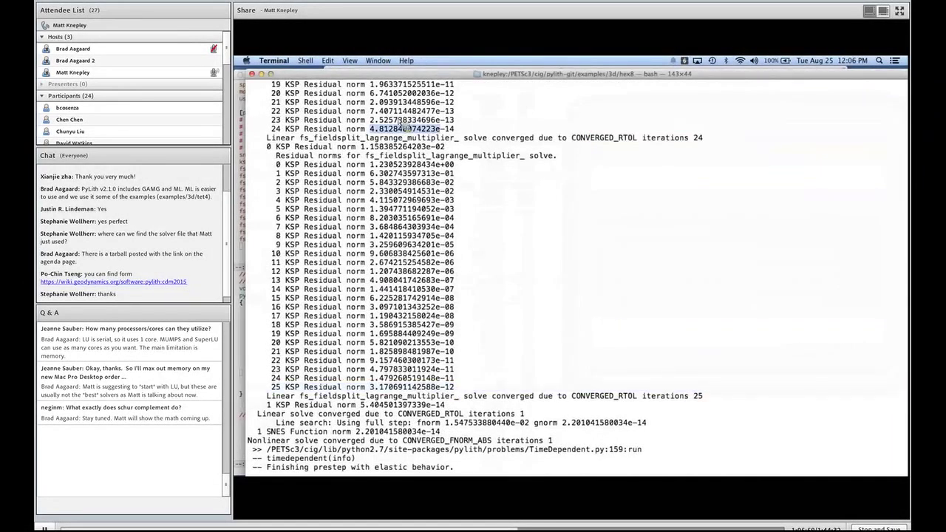
pyautogui.click(403, 116)
pyautogui.tripleClick(400, 112)
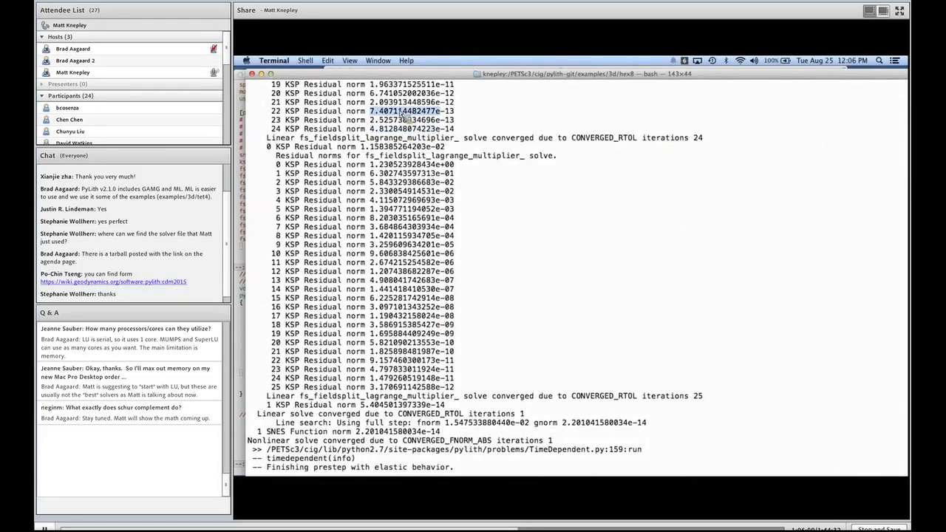
pyautogui.click(400, 112)
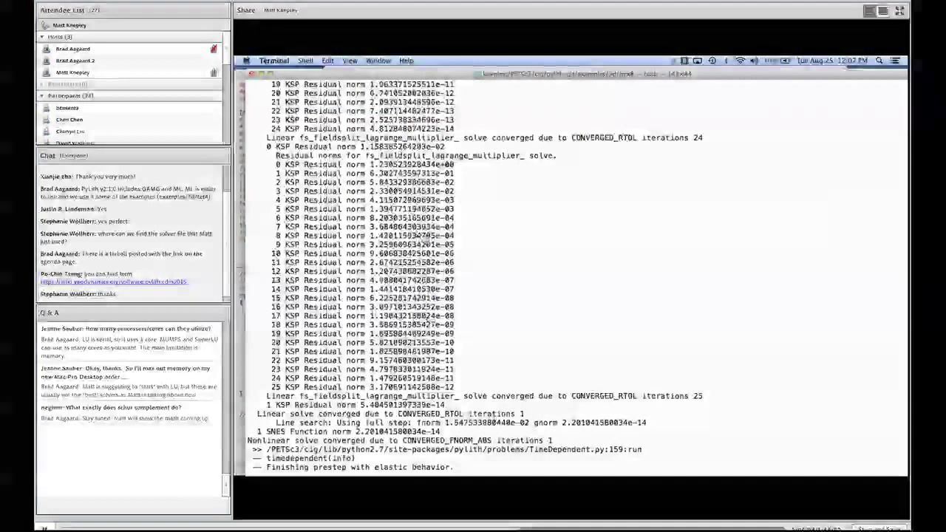
# Print hex8/solver05.cfg with cat and highlight its lagrange_multipliers ksp_rtol setting.
pyautogui.press('Up')
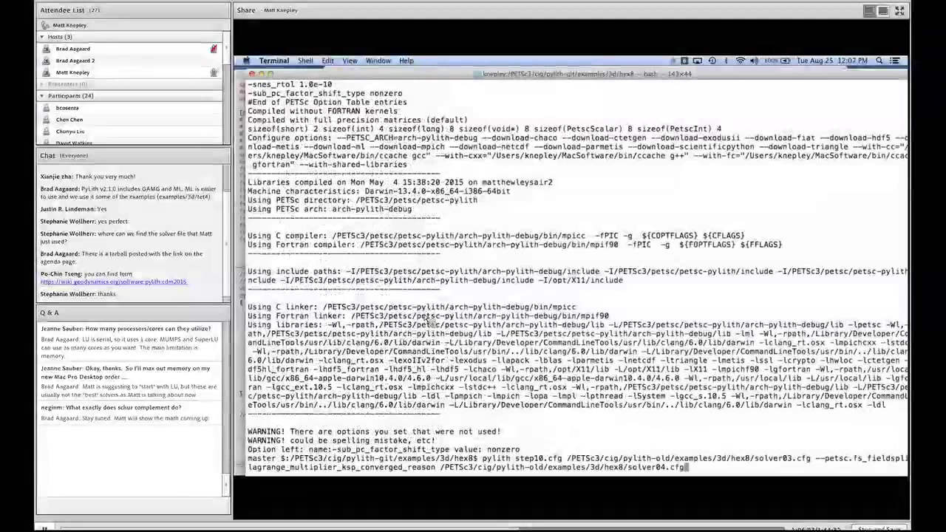
pyautogui.hotkey('ctrl', 'u')
pyautogui.write('cat')
pyautogui.hotkey('alt', '.')
pyautogui.press('Left')
pyautogui.press('Left')
pyautogui.press('Left')
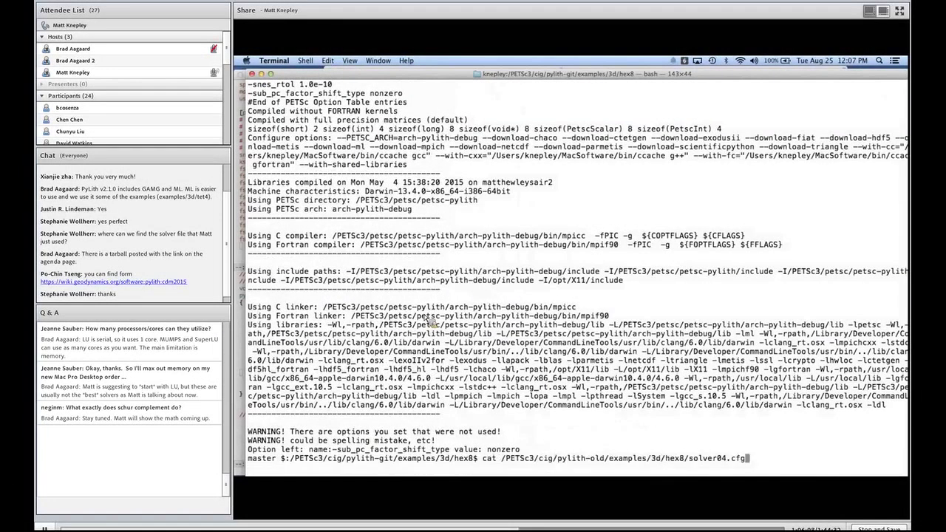
pyautogui.press('BackSpace')
pyautogui.write('5')
pyautogui.press('Return')
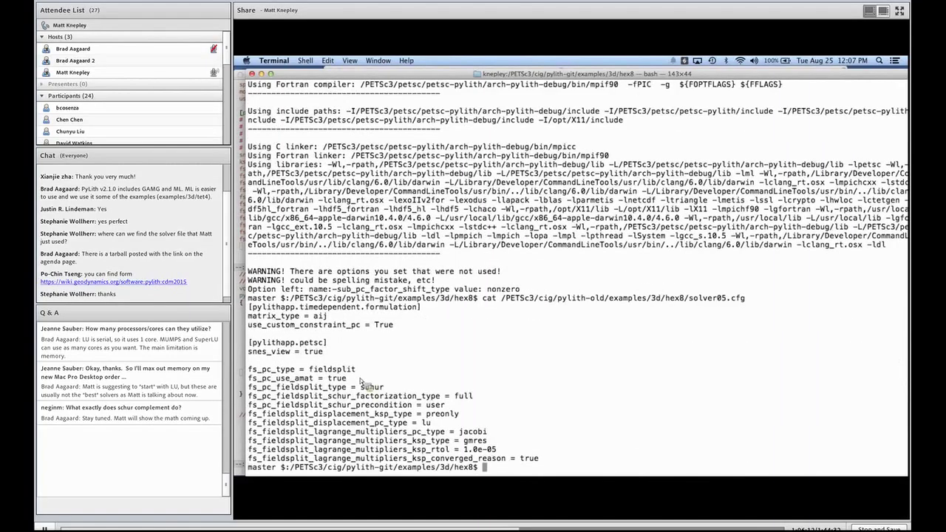
pyautogui.doubleClick(393, 451)
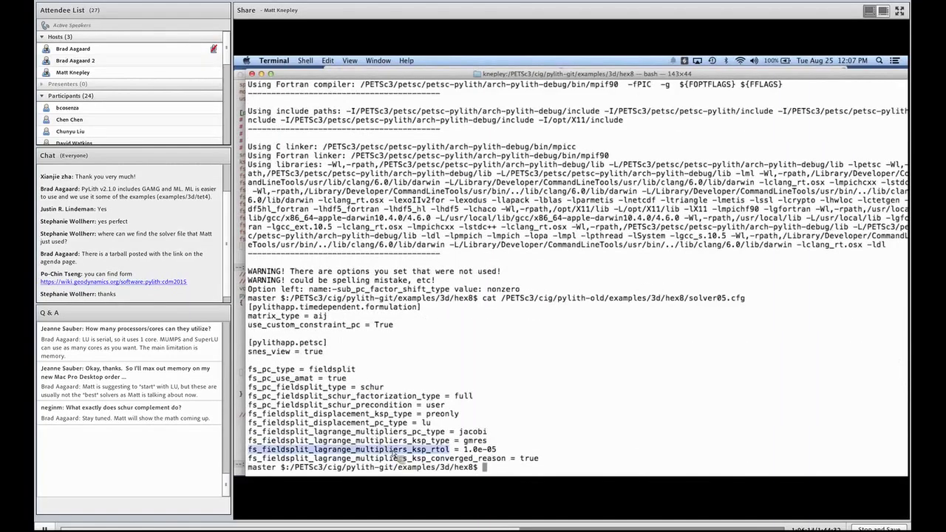
pyautogui.tripleClick(394, 451)
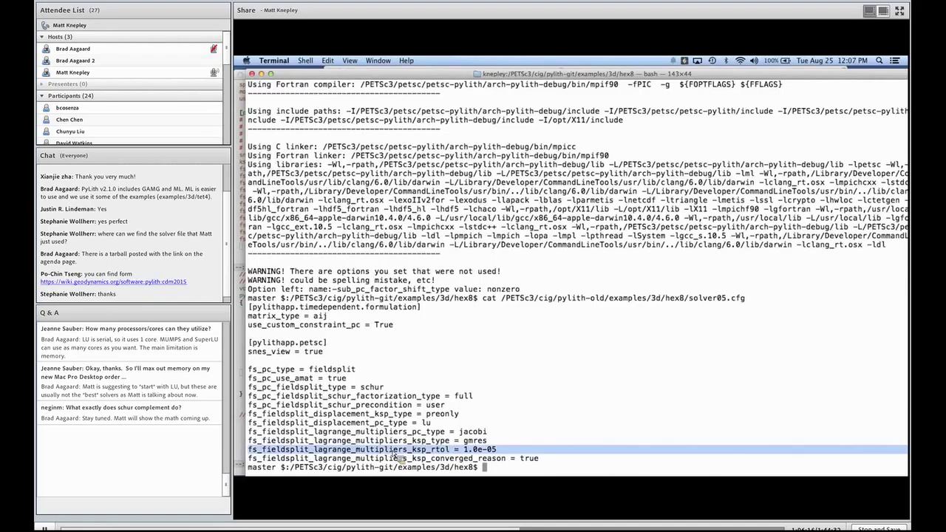
pyautogui.doubleClick(394, 452)
# Rerun pylith on step10.cfg with solver05.cfg, dropping solver04.cfg and the extra monitoring options.
pyautogui.click(397, 453)
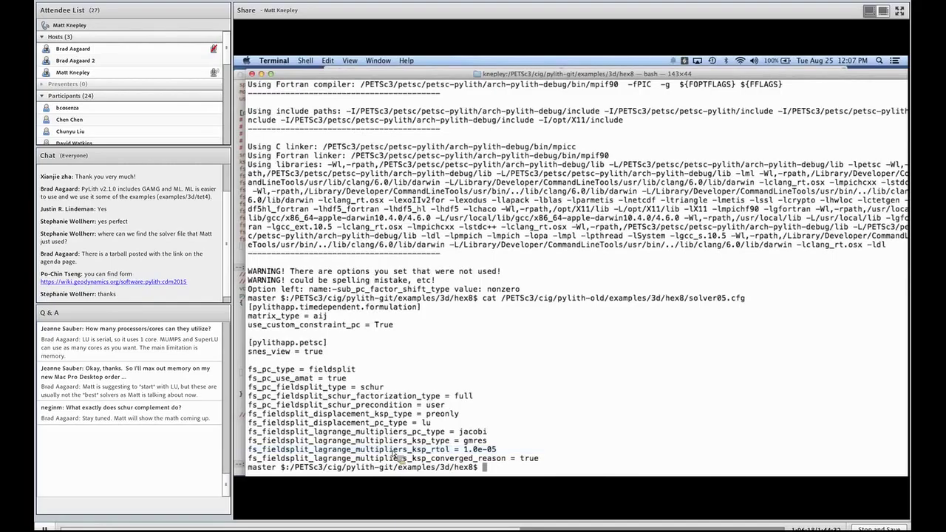
pyautogui.moveTo(397, 452); pyautogui.dragTo(397, 469)
pyautogui.click(397, 468)
pyautogui.press('Up')
pyautogui.press('Up')
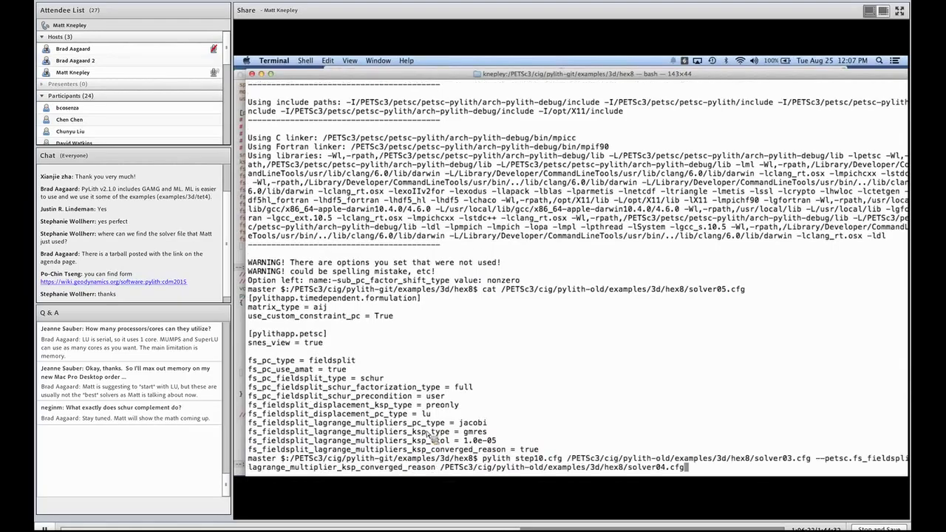
pyautogui.press('BackSpace')
pyautogui.press('BackSpace')
pyautogui.press('BackSpace')
pyautogui.press('BackSpace')
pyautogui.press('BackSpace')
pyautogui.press('BackSpace')
pyautogui.press('BackSpace')
pyautogui.press('BackSpace')
pyautogui.press('BackSpace')
pyautogui.press('BackSpace')
pyautogui.press('BackSpace')
pyautogui.press('BackSpace')
pyautogui.press('BackSpace')
pyautogui.press('BackSpace')
pyautogui.press('BackSpace')
pyautogui.press('BackSpace')
pyautogui.press('BackSpace')
pyautogui.press('BackSpace')
pyautogui.press('BackSpace')
pyautogui.press('BackSpace')
pyautogui.press('BackSpace')
pyautogui.press('BackSpace')
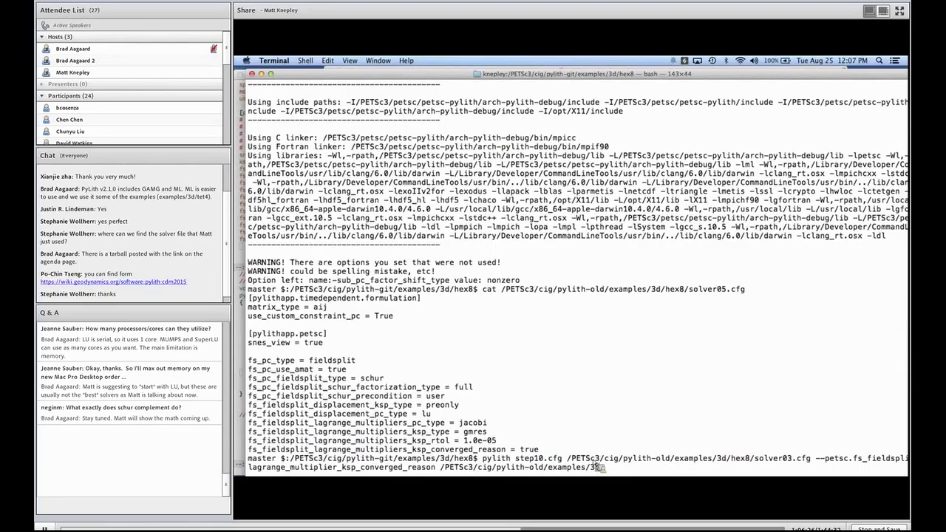
pyautogui.press('BackSpace')
pyautogui.press('BackSpace')
pyautogui.press('BackSpace')
pyautogui.press('BackSpace')
pyautogui.press('BackSpace')
pyautogui.press('BackSpace')
pyautogui.press('BackSpace')
pyautogui.press('BackSpace')
pyautogui.press('BackSpace')
pyautogui.press('BackSpace')
pyautogui.press('BackSpace')
pyautogui.press('BackSpace')
pyautogui.press('BackSpace')
pyautogui.press('BackSpace')
pyautogui.press('BackSpace')
pyautogui.press('BackSpace')
pyautogui.press('BackSpace')
pyautogui.press('BackSpace')
pyautogui.press('BackSpace')
pyautogui.press('BackSpace')
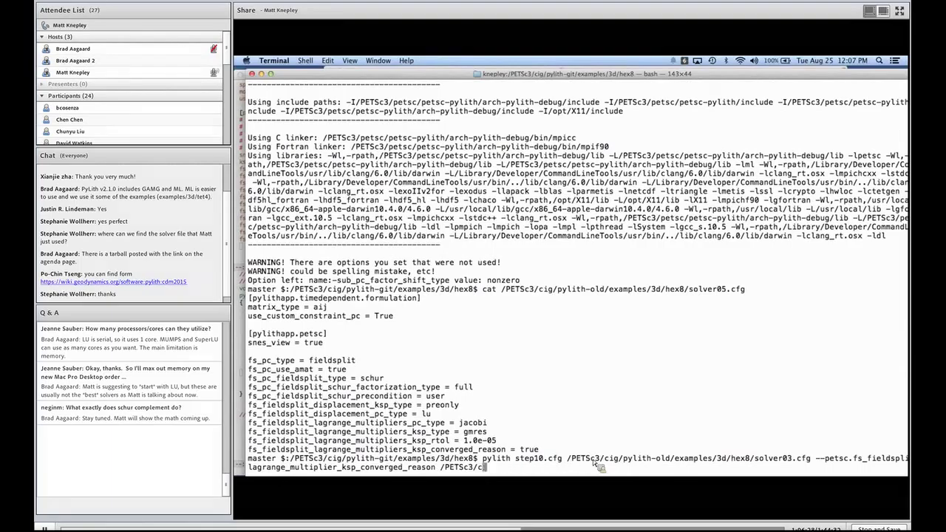
pyautogui.press('BackSpace')
pyautogui.press('BackSpace')
pyautogui.press('BackSpace')
pyautogui.press('BackSpace')
pyautogui.press('BackSpace')
pyautogui.press('BackSpace')
pyautogui.press('BackSpace')
pyautogui.press('BackSpace')
pyautogui.press('BackSpace')
pyautogui.press('BackSpace')
pyautogui.press('BackSpace')
pyautogui.press('BackSpace')
pyautogui.press('BackSpace')
pyautogui.press('BackSpace')
pyautogui.press('BackSpace')
pyautogui.press('BackSpace')
pyautogui.press('BackSpace')
pyautogui.press('BackSpace')
pyautogui.press('BackSpace')
pyautogui.press('BackSpace')
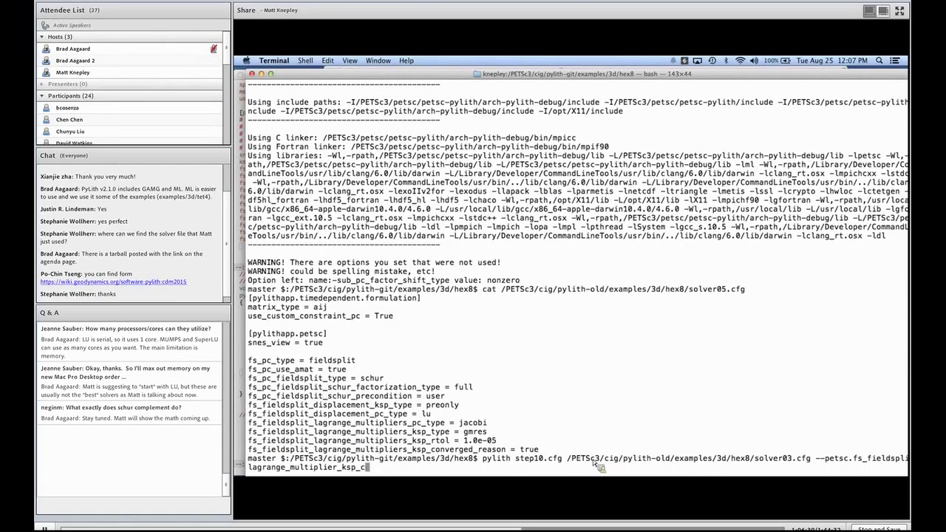
pyautogui.press('BackSpace')
pyautogui.press('BackSpace')
pyautogui.press('BackSpace')
pyautogui.press('BackSpace')
pyautogui.press('BackSpace')
pyautogui.press('BackSpace')
pyautogui.press('BackSpace')
pyautogui.press('BackSpace')
pyautogui.press('BackSpace')
pyautogui.press('BackSpace')
pyautogui.press('BackSpace')
pyautogui.press('BackSpace')
pyautogui.press('BackSpace')
pyautogui.press('BackSpace')
pyautogui.press('BackSpace')
pyautogui.press('BackSpace')
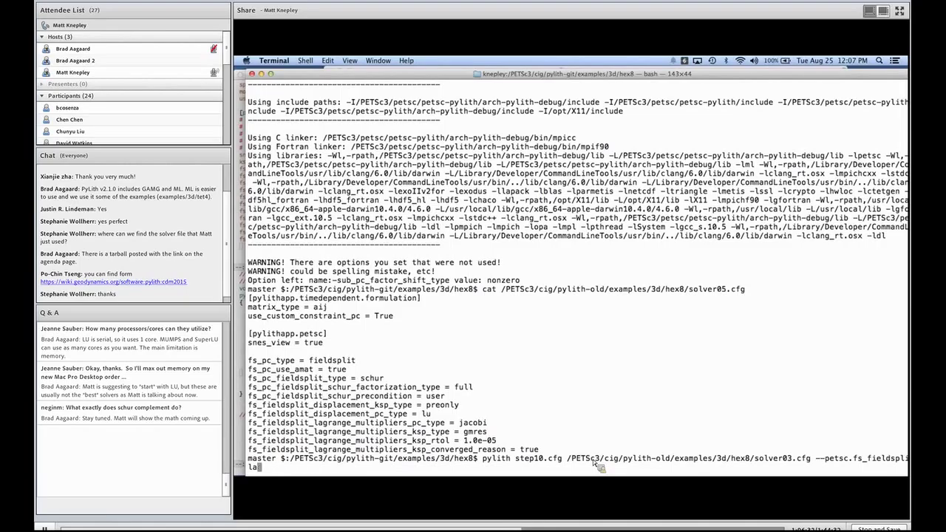
pyautogui.press('BackSpace')
pyautogui.press('BackSpace')
pyautogui.press('BackSpace')
pyautogui.press('BackSpace')
pyautogui.press('BackSpace')
pyautogui.press('BackSpace')
pyautogui.press('BackSpace')
pyautogui.press('BackSpace')
pyautogui.press('BackSpace')
pyautogui.press('BackSpace')
pyautogui.press('BackSpace')
pyautogui.press('BackSpace')
pyautogui.press('BackSpace')
pyautogui.press('BackSpace')
pyautogui.press('BackSpace')
pyautogui.press('BackSpace')
pyautogui.press('BackSpace')
pyautogui.press('BackSpace')
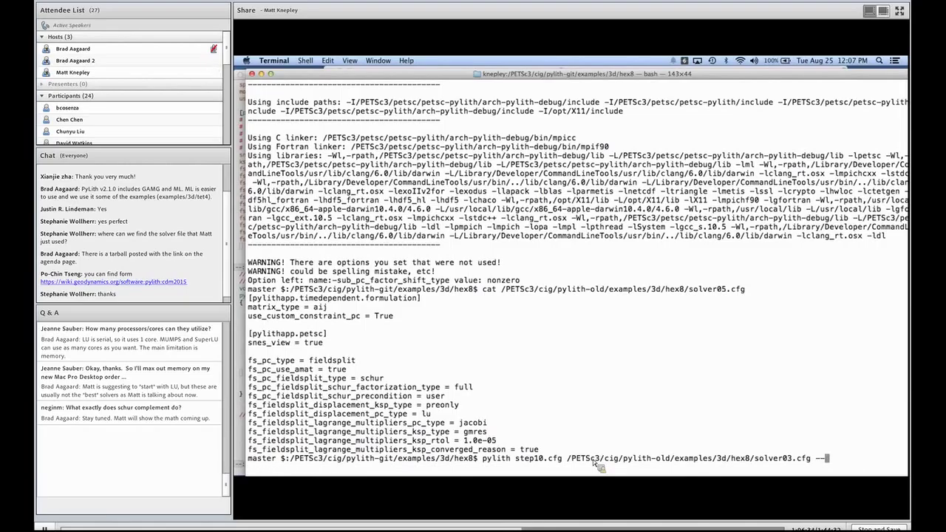
pyautogui.press('BackSpace')
pyautogui.write('5')
pyautogui.press('Return')
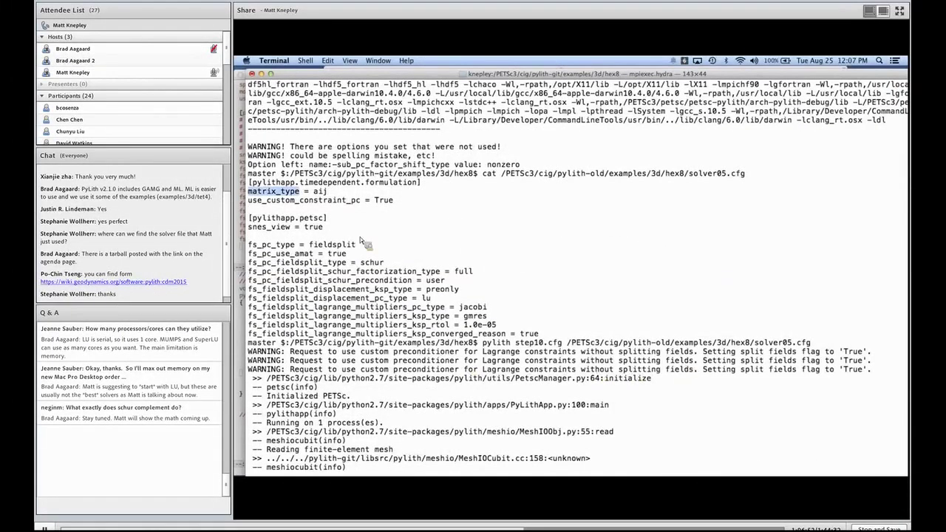
# Review the solver05 run's KSP residual norms and its unused lagrange_multipliers option warnings.
pyautogui.click(300, 199)
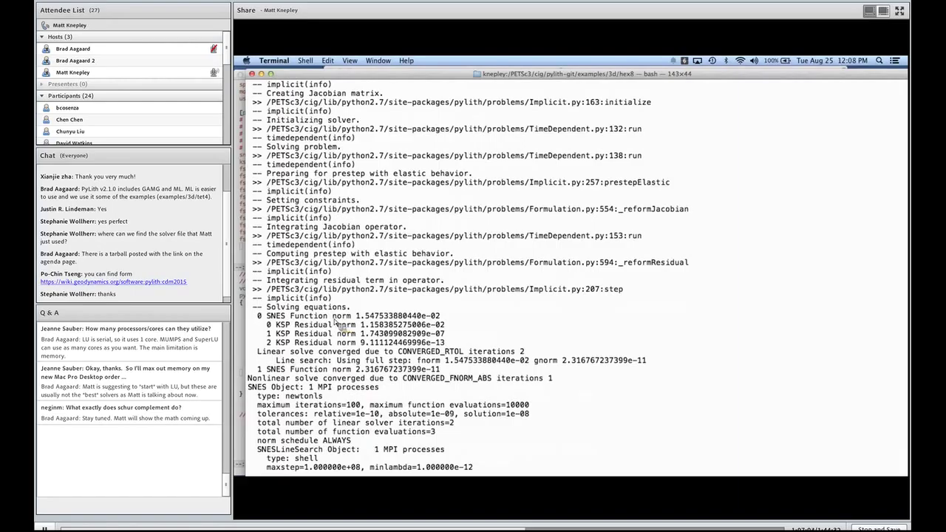
pyautogui.doubleClick(314, 324)
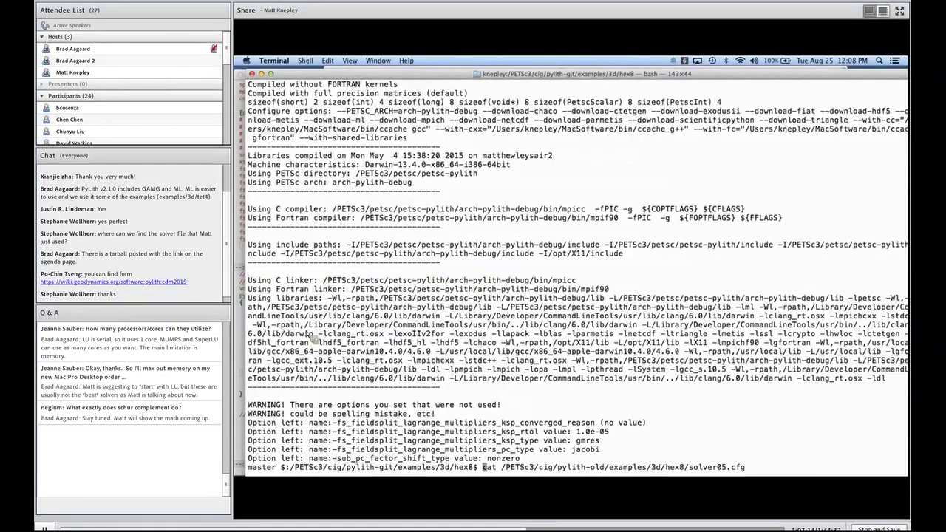
# Open solver05.cfg in vi by changing the recalled cat command.
pyautogui.press('Delete')
pyautogui.press('Delete')
pyautogui.press('Delete')
pyautogui.write('vi')
pyautogui.press('Return')
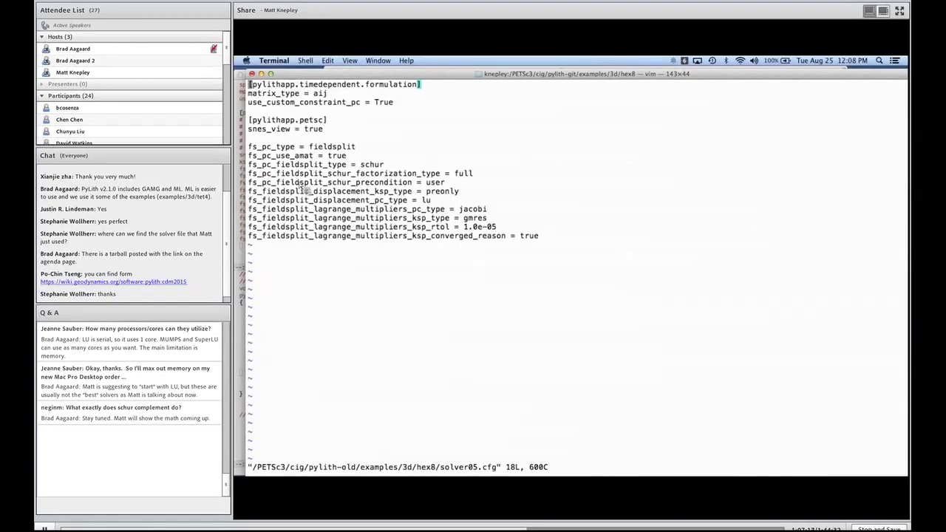
# Rename each lagrange_multipliers option to lagrange_multiplier and save the file.
pyautogui.press('j')
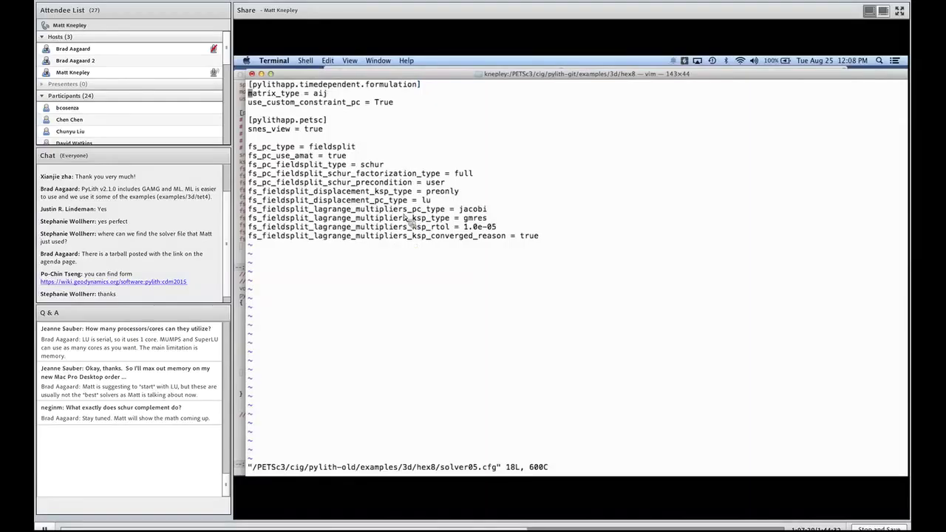
pyautogui.press('j')
pyautogui.press('j')
pyautogui.press('j')
pyautogui.press('j')
pyautogui.press('j')
pyautogui.press('j')
pyautogui.press('j')
pyautogui.press('j')
pyautogui.press('j')
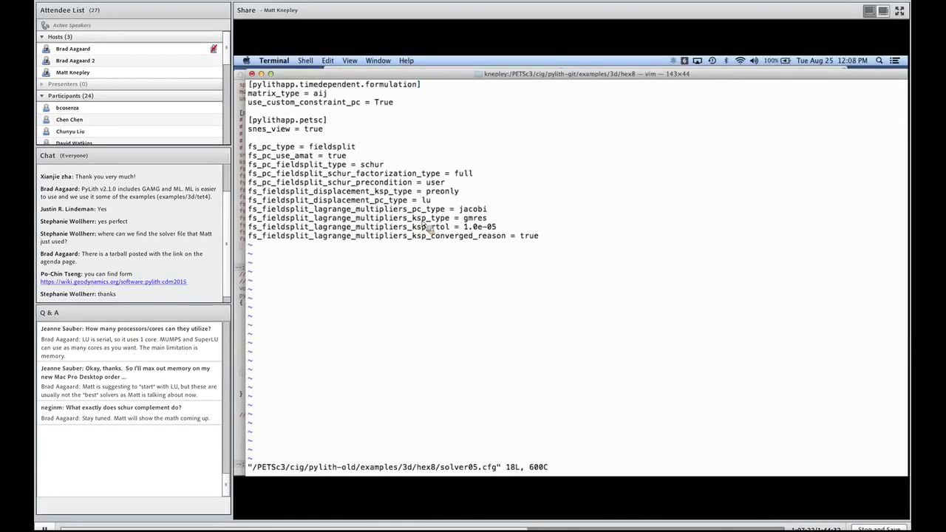
pyautogui.press('l')
pyautogui.press('l')
pyautogui.press('l')
pyautogui.press('l')
pyautogui.press('l')
pyautogui.press('l')
pyautogui.press('l')
pyautogui.press('l')
pyautogui.press('l')
pyautogui.press('l')
pyautogui.press('l')
pyautogui.press('l')
pyautogui.press('l')
pyautogui.press('l')
pyautogui.press('l')
pyautogui.press('l')
pyautogui.press('l')
pyautogui.press('l')
pyautogui.press('l')
pyautogui.press('l')
pyautogui.press('l')
pyautogui.press('l')
pyautogui.press('l')
pyautogui.press('l')
pyautogui.press('l')
pyautogui.press('l')
pyautogui.press('l')
pyautogui.press('l')
pyautogui.press('l')
pyautogui.press('l')
pyautogui.press('l')
pyautogui.press('l')
pyautogui.press('x')
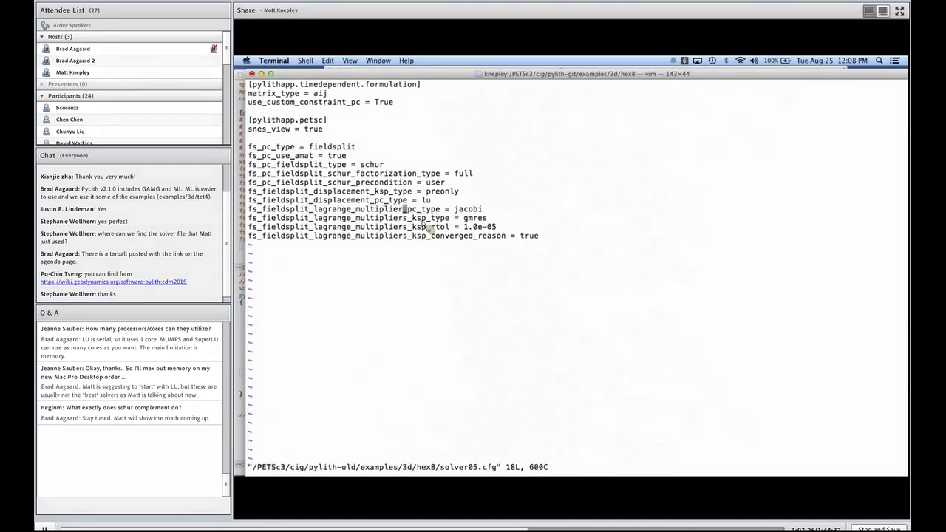
pyautogui.press('j')
pyautogui.press('.')
pyautogui.press('j')
pyautogui.press('.')
pyautogui.press('j')
pyautogui.press('.')
pyautogui.press(':')
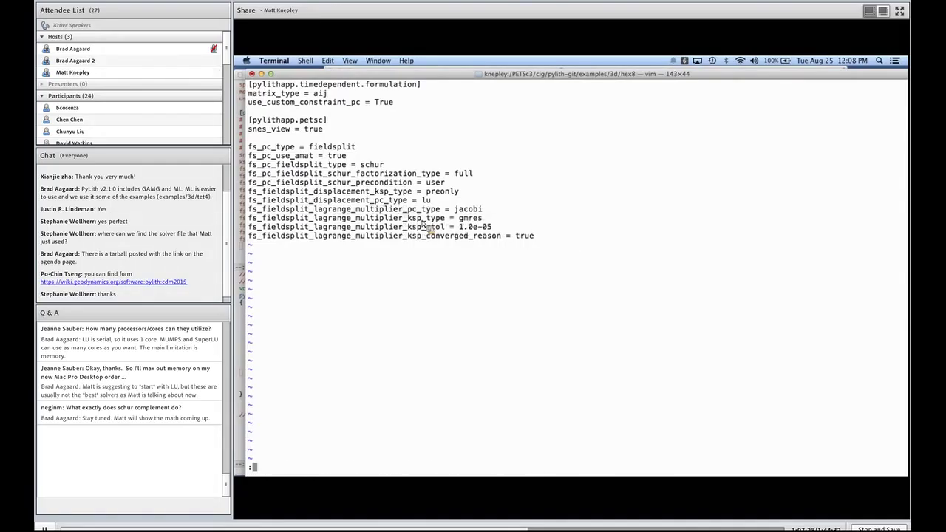
pyautogui.write('w')
pyautogui.press('Return')
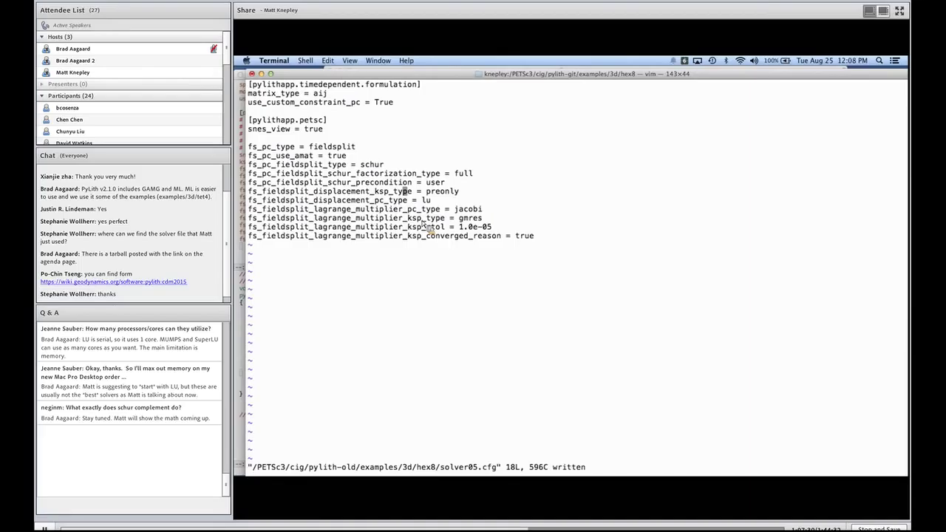
# Add 'split_fields = True' below the matrix_type line and save.
pyautogui.press('k')
pyautogui.press('k')
pyautogui.press('$')
pyautogui.write('o')
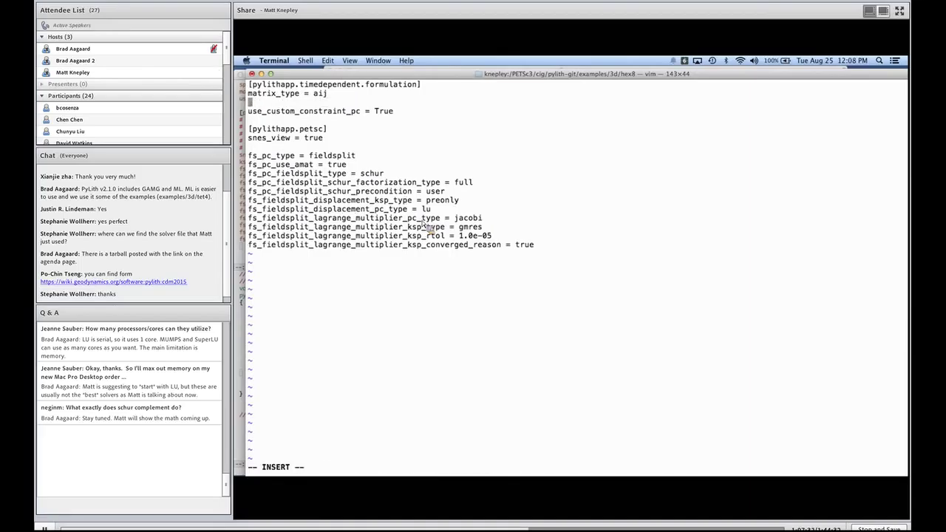
pyautogui.write('split_fields')
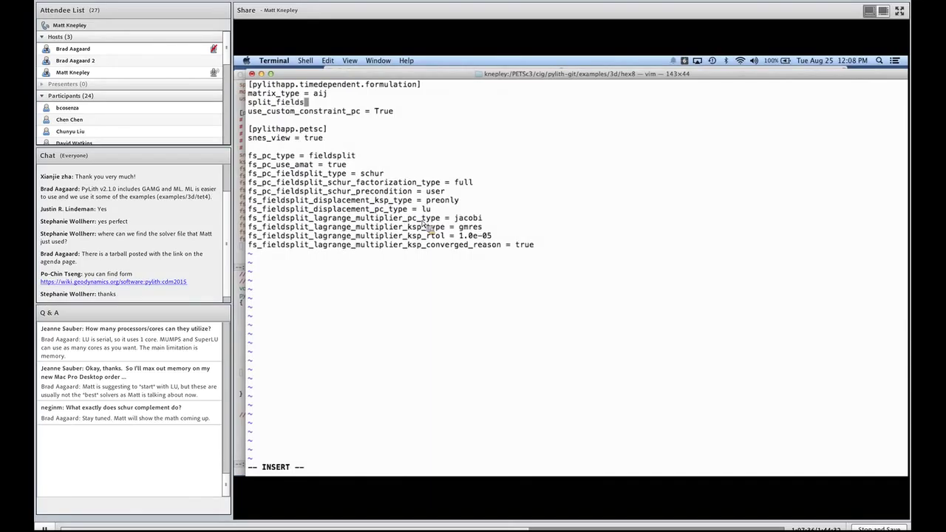
pyautogui.write(' = True')
pyautogui.press('Escape')
pyautogui.write(':w')
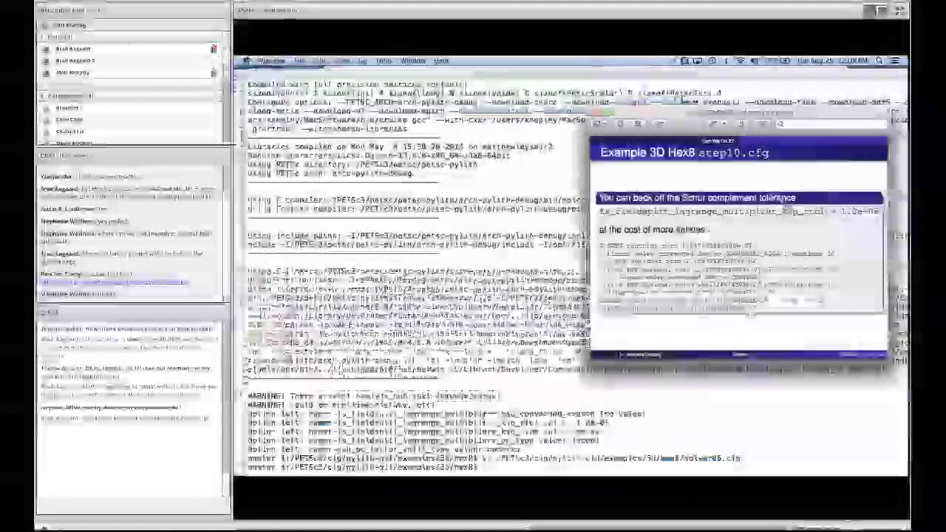
# Step through the PC_FIELDSPLIT and Schur factorization slides.
pyautogui.press('Left')
pyautogui.press('Left')
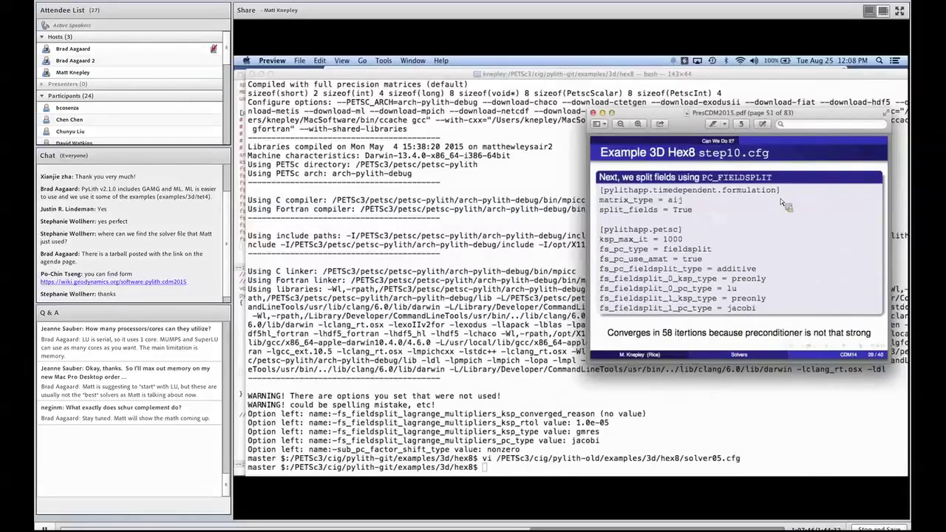
pyautogui.press('Right')
pyautogui.press('Right')
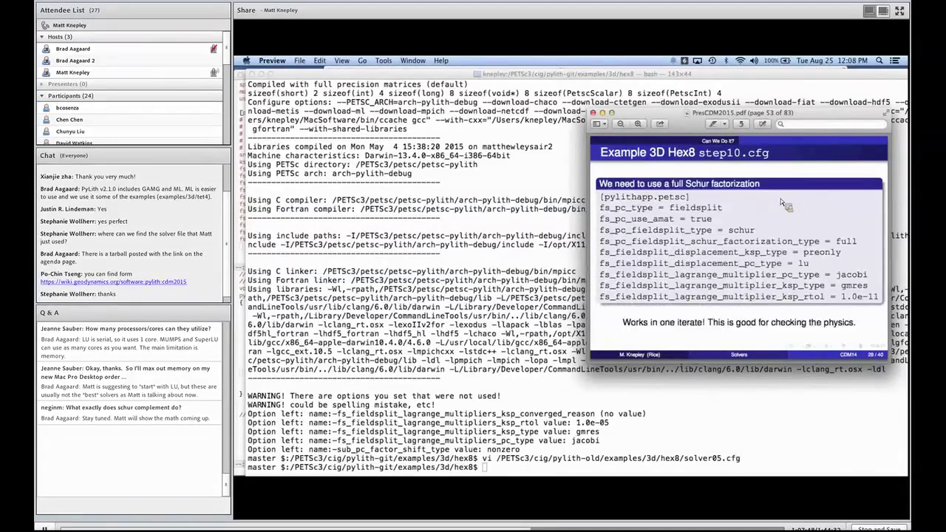
pyautogui.press('Right')
pyautogui.press('Right')
pyautogui.press('Right')
pyautogui.press('Right')
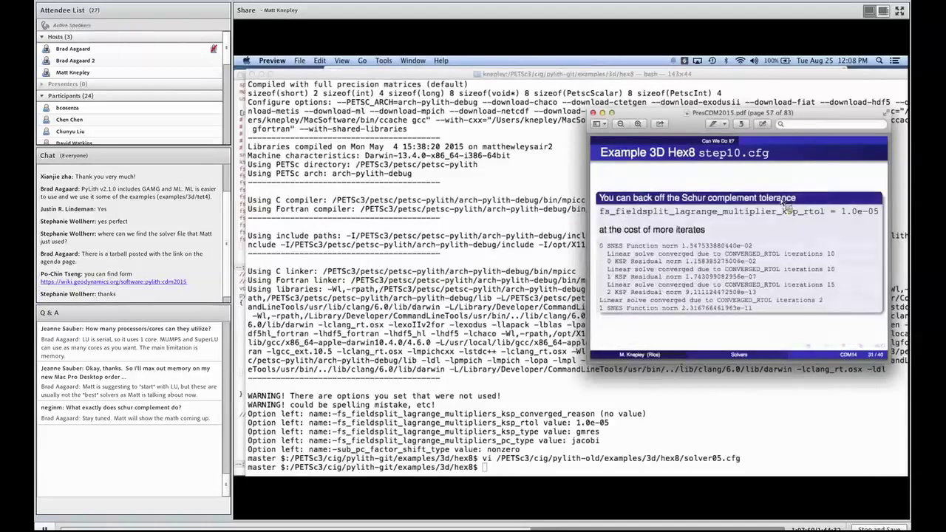
# Back in Terminal, rerun the pylith step10 command with the fixed solver05.cfg.
pyautogui.press('super+Tab')
pyautogui.press('Up')
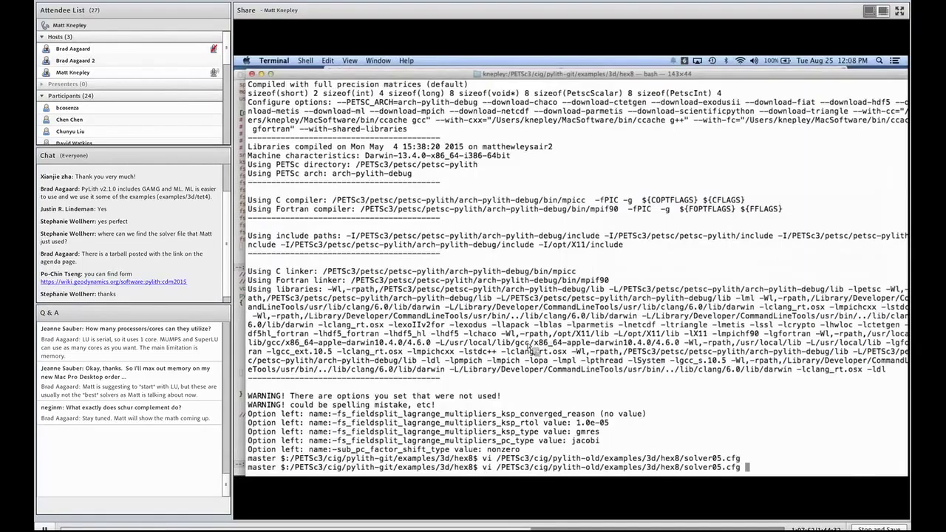
pyautogui.press('Up')
pyautogui.press('Return')
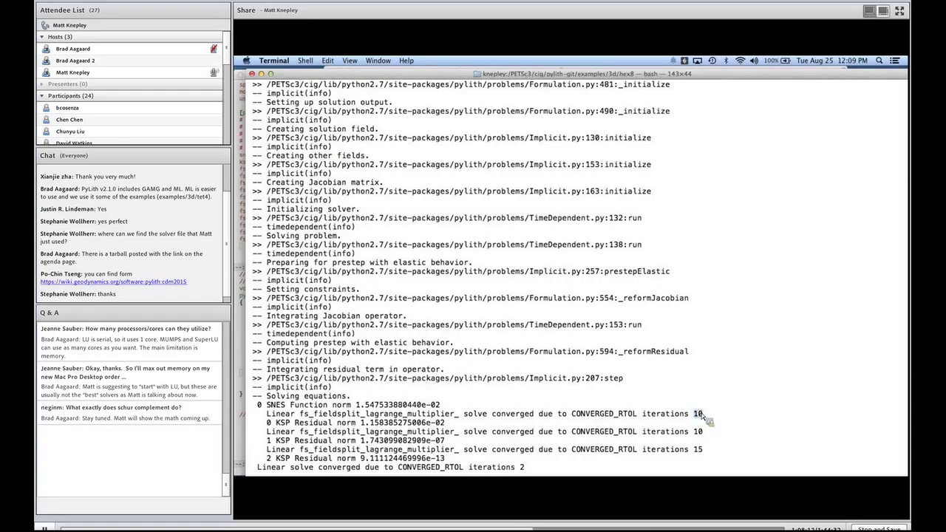
# Highlight the 10, 10 and 15 inner iteration counts and the 2-iterate KSP residual line.
pyautogui.doubleClick(699, 432)
pyautogui.doubleClick(698, 450)
pyautogui.doubleClick(269, 458)
pyautogui.tripleClick(269, 459)
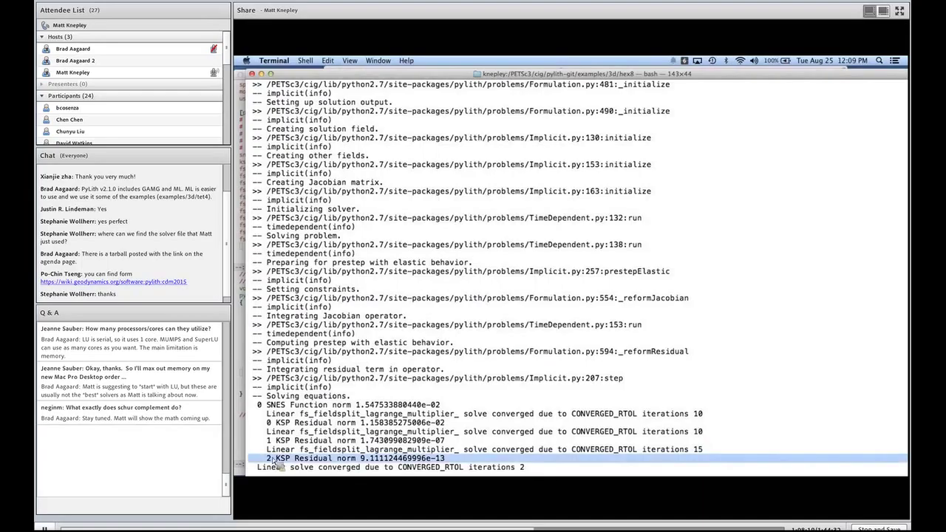
pyautogui.click(278, 466)
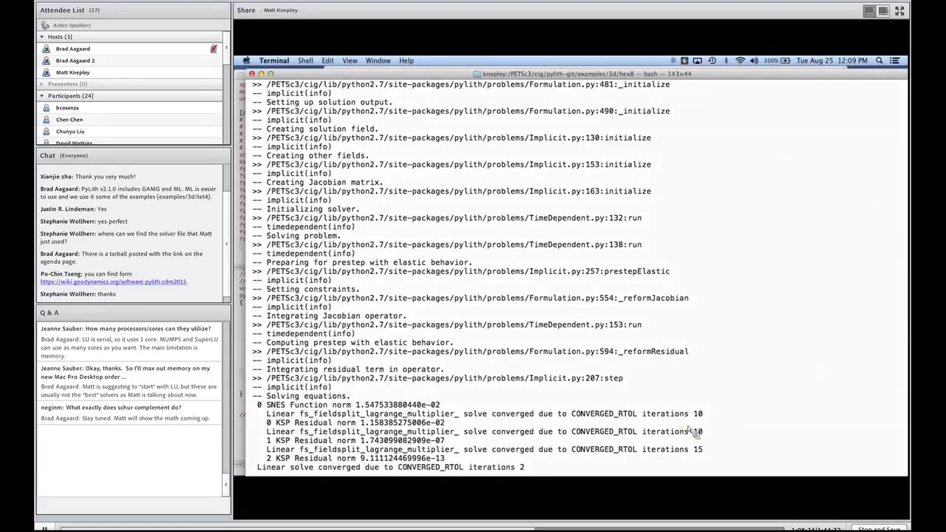
pyautogui.moveTo(706, 457)
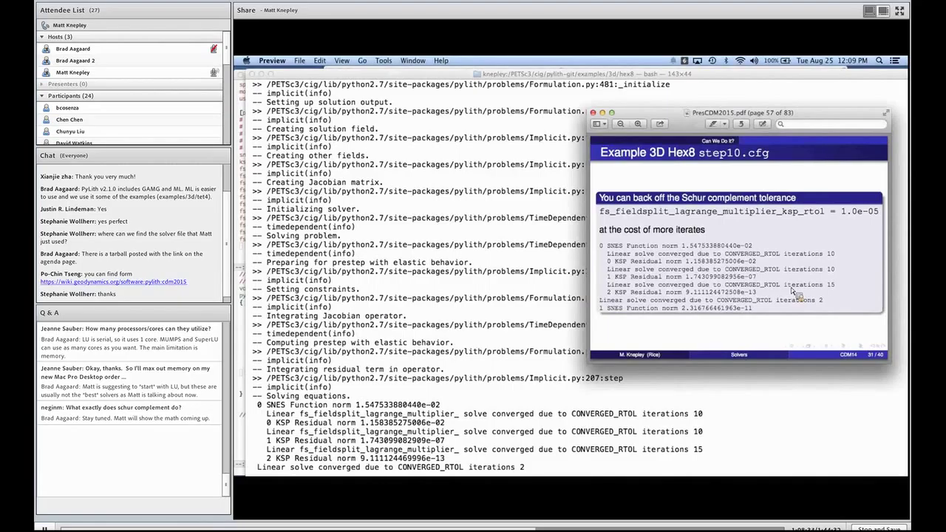
# Advance to slide 58 on using gamg for the primal solver, then return to Terminal.
pyautogui.press('Right')
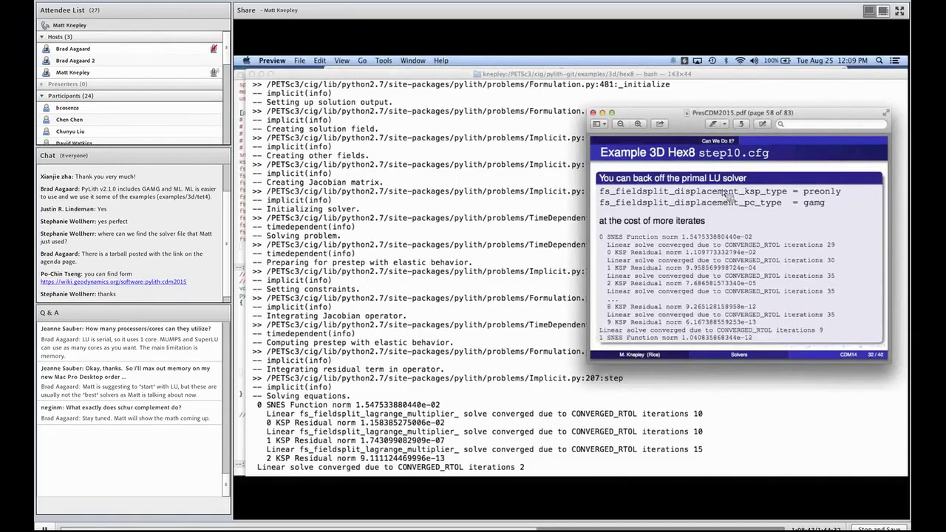
pyautogui.press('super+Tab')
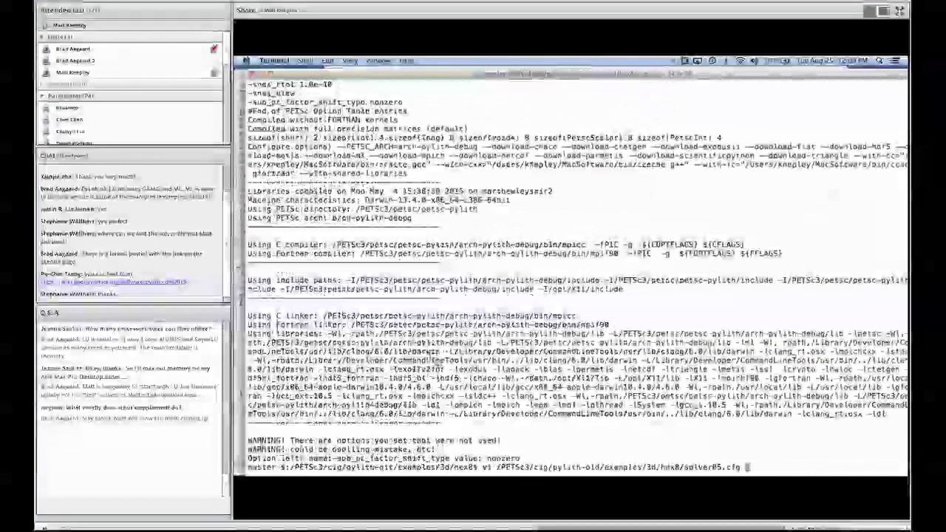
# Print the contents of solver06.cfg by editing the recalled command.
pyautogui.press('Left')
pyautogui.press('Left')
pyautogui.press('Left')
pyautogui.press('Left')
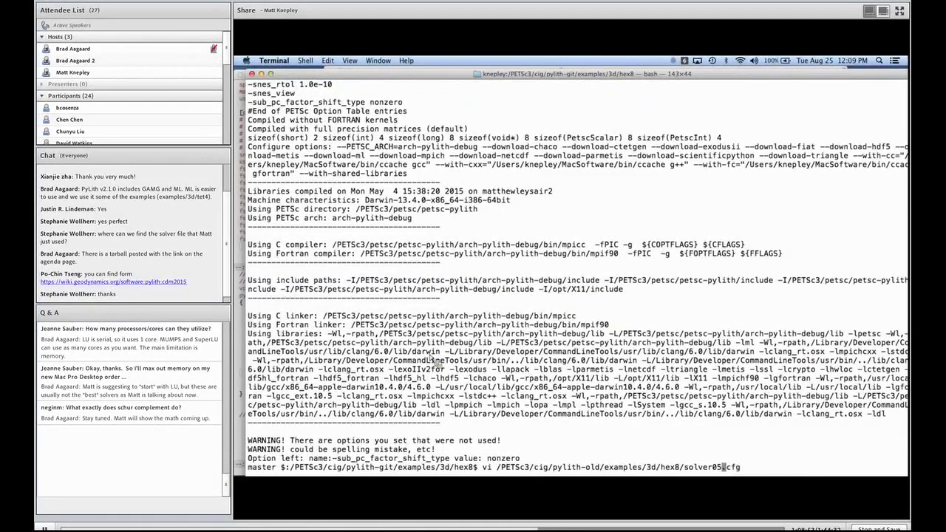
pyautogui.press('BackSpace')
pyautogui.write('6')
pyautogui.hotkey('ctrl', 'a')
pyautogui.press('Delete')
pyautogui.press('Delete')
pyautogui.write('cp')
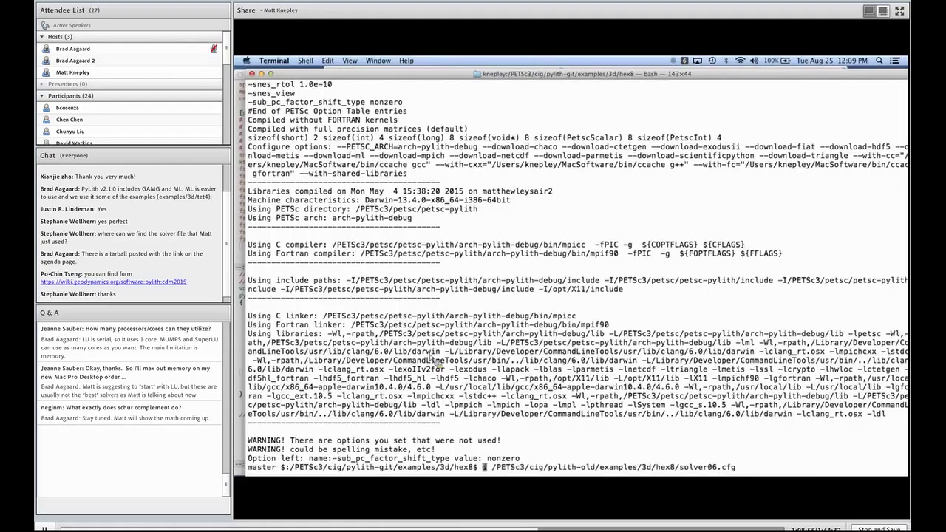
pyautogui.press('Return')
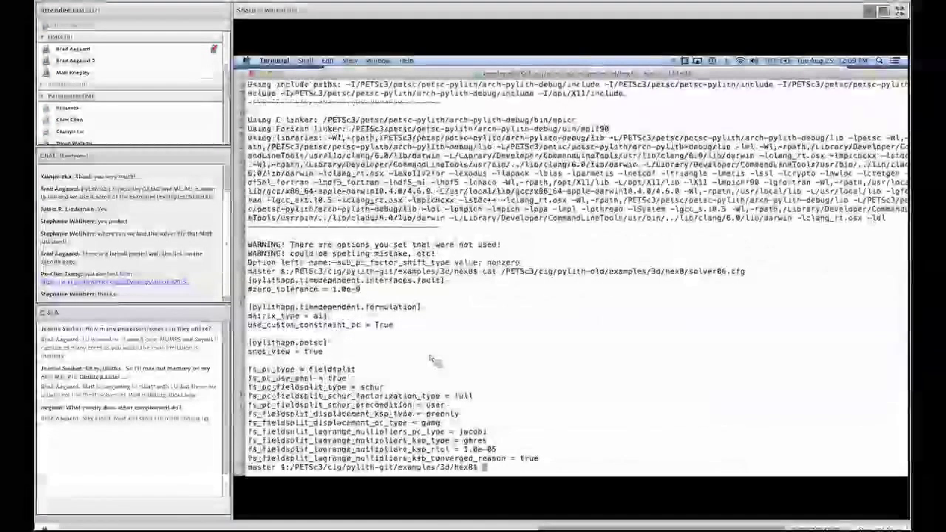
# Open solver06.cfg in vi.
pyautogui.press('Up')
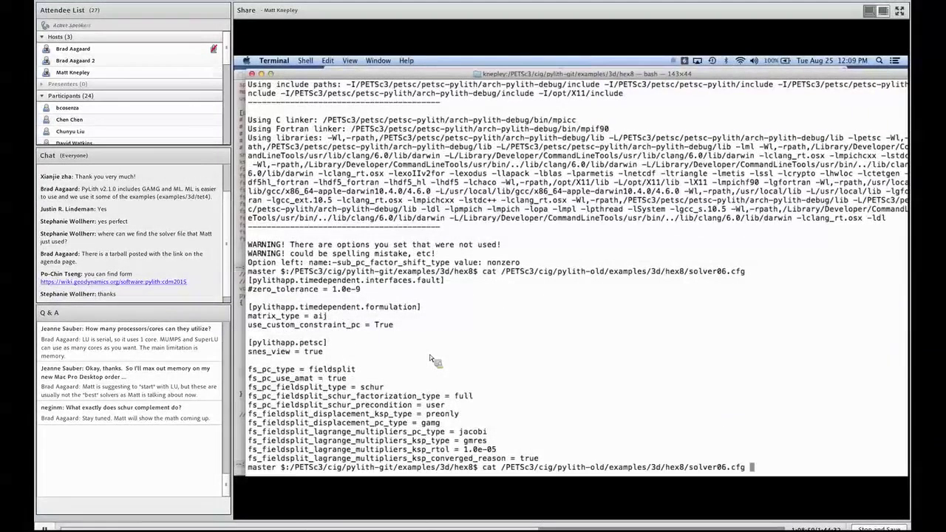
pyautogui.hotkey('ctrl', 'a')
pyautogui.press('Delete')
pyautogui.press('Delete')
pyautogui.press('Delete')
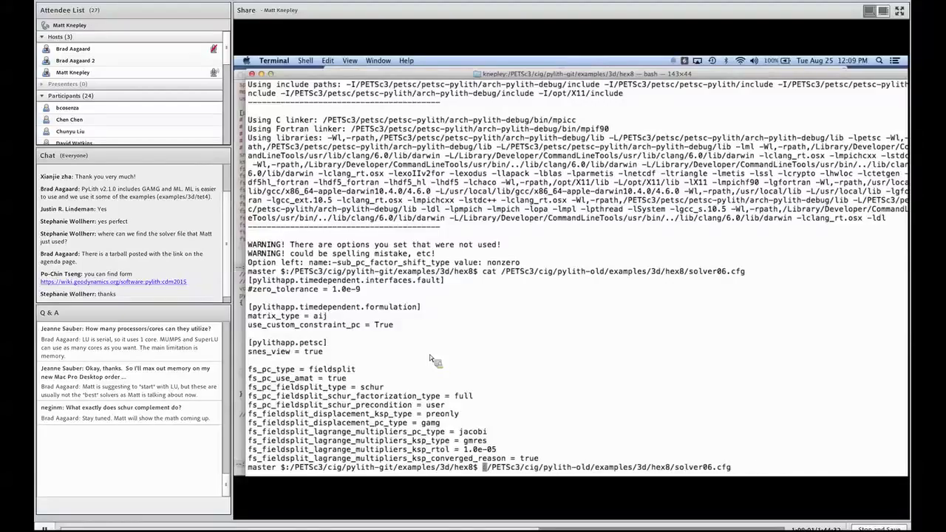
pyautogui.write('vi')
pyautogui.press('Return')
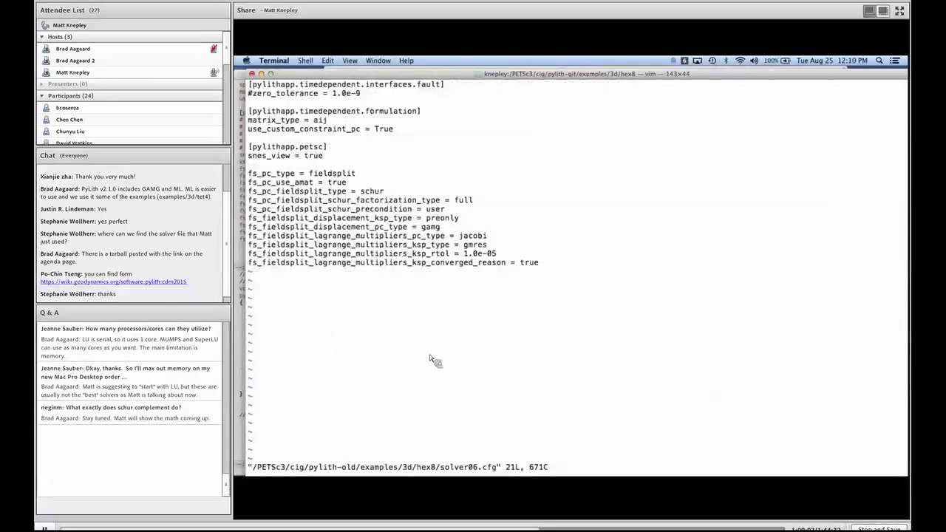
# Rename the lagrange_multipliers options to lagrange_multiplier in solver06.cfg.
pyautogui.press('j')
pyautogui.press('j')
pyautogui.press('j')
pyautogui.press('l')
pyautogui.press('l')
pyautogui.press('l')
pyautogui.press('l')
pyautogui.press('l')
pyautogui.press('l')
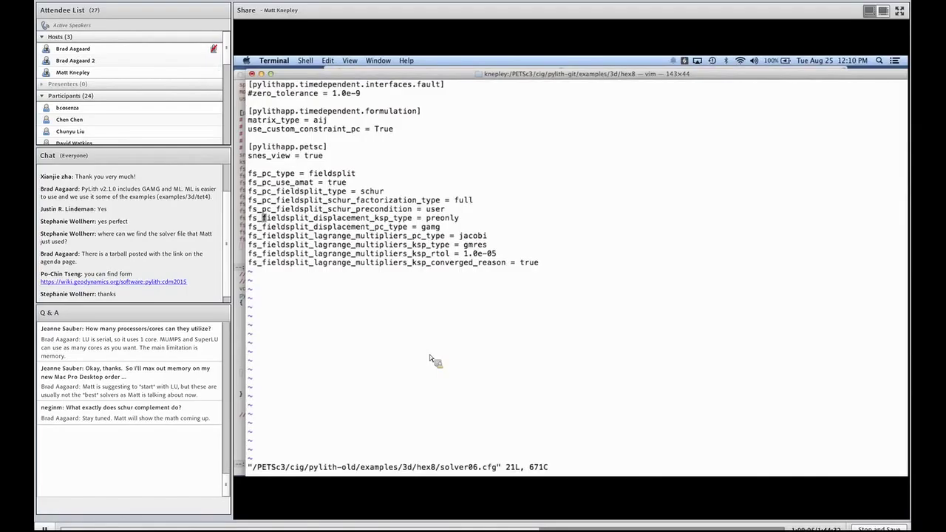
pyautogui.press('j')
pyautogui.press('j')
pyautogui.press('l')
pyautogui.press('l')
pyautogui.press('l')
pyautogui.press('l')
pyautogui.press('l')
pyautogui.press('l')
pyautogui.press('l')
pyautogui.press('l')
pyautogui.press('l')
pyautogui.press('l')
pyautogui.press('l')
pyautogui.press('l')
pyautogui.press('l')
pyautogui.press('l')
pyautogui.press('l')
pyautogui.press('l')
pyautogui.press('l')
pyautogui.press('l')
pyautogui.press('l')
pyautogui.press('l')
pyautogui.press('l')
pyautogui.press('l')
pyautogui.press('l')
pyautogui.press('l')
pyautogui.press('l')
pyautogui.press('l')
pyautogui.press('l')
pyautogui.press('l')
pyautogui.press('x')
pyautogui.press('j')
pyautogui.press('.')
pyautogui.press('j')
pyautogui.press('.')
pyautogui.press('j')
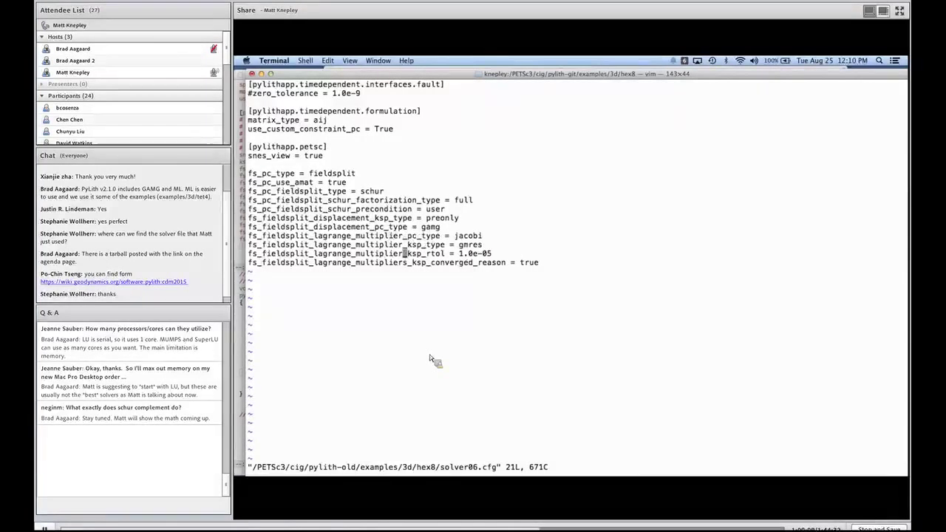
pyautogui.press('x')
# Add 'split_fields = True' below matrix_type = aij, save with :w and quit vim.
pyautogui.press('k')
pyautogui.press('k')
pyautogui.press('k')
pyautogui.press('k')
pyautogui.press('k')
pyautogui.press('k')
pyautogui.press('k')
pyautogui.press('k')
pyautogui.press('k')
pyautogui.press('k')
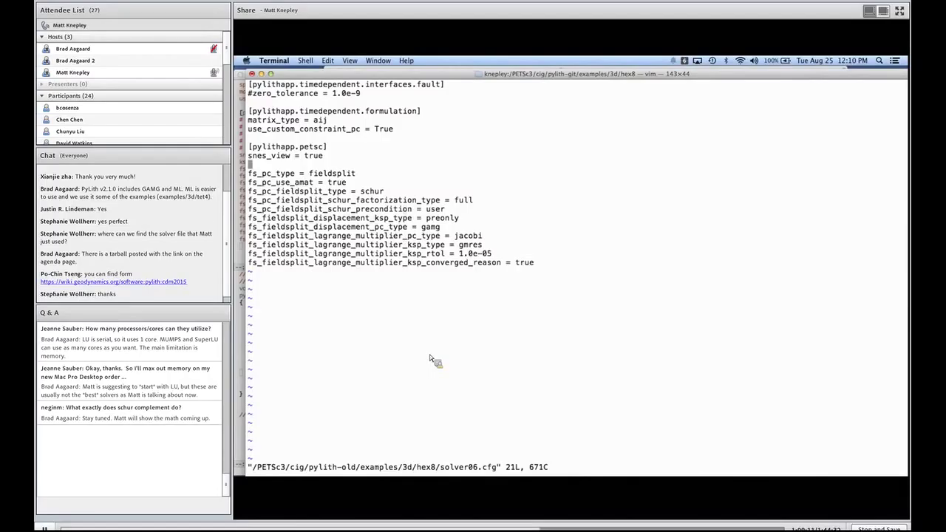
pyautogui.press('k')
pyautogui.press('k')
pyautogui.press('k')
pyautogui.press('k')
pyautogui.press('k')
pyautogui.write('osplit')
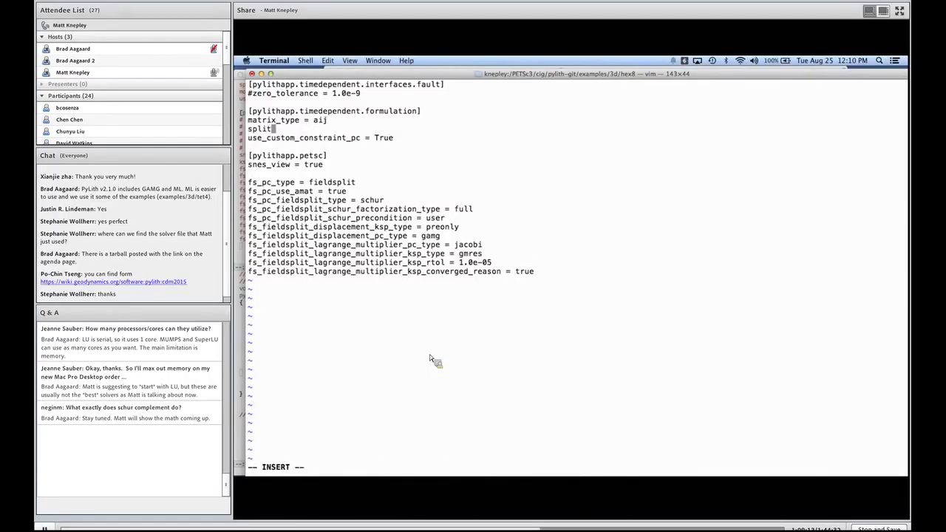
pyautogui.write('_fields = True')
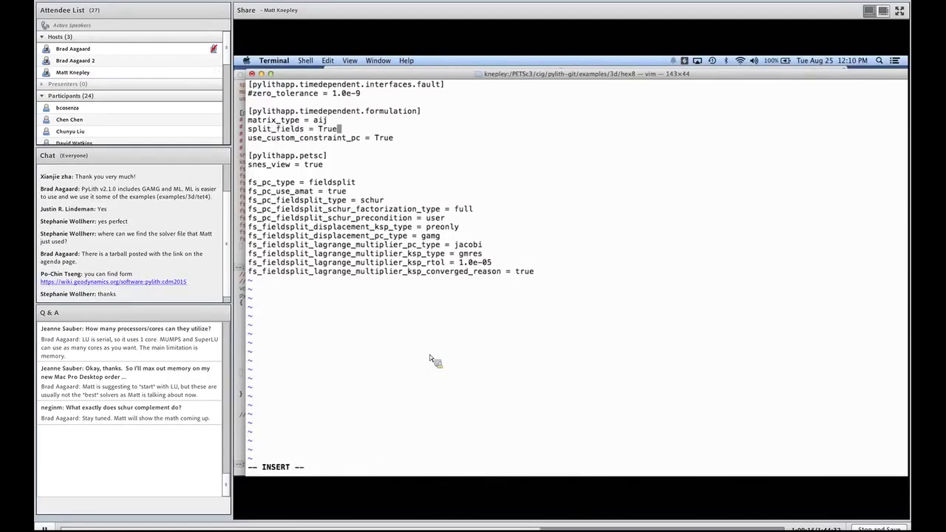
pyautogui.press('Escape')
pyautogui.write(':wq')
pyautogui.press('BackSpace')
pyautogui.press('Return')
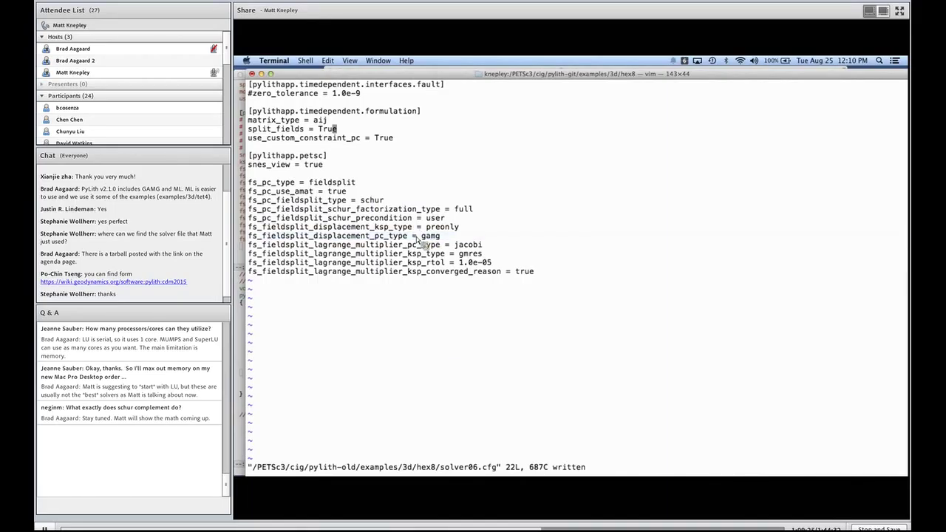
pyautogui.write(':q')
pyautogui.press('Return')
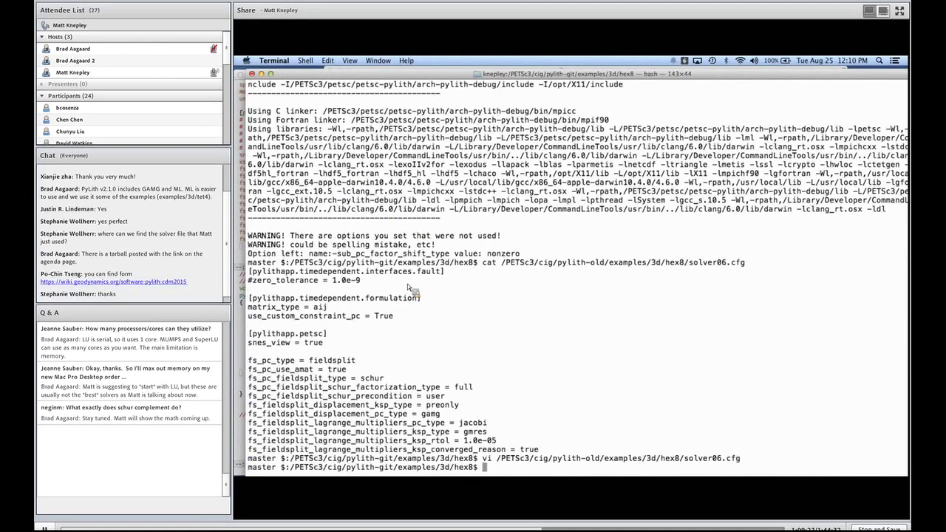
# Rerun pylith step10.cfg with solver06.cfg in place of solver05.cfg.
pyautogui.press('Up')
pyautogui.press('Up')
pyautogui.press('Up')
pyautogui.press('Left')
pyautogui.press('Left')
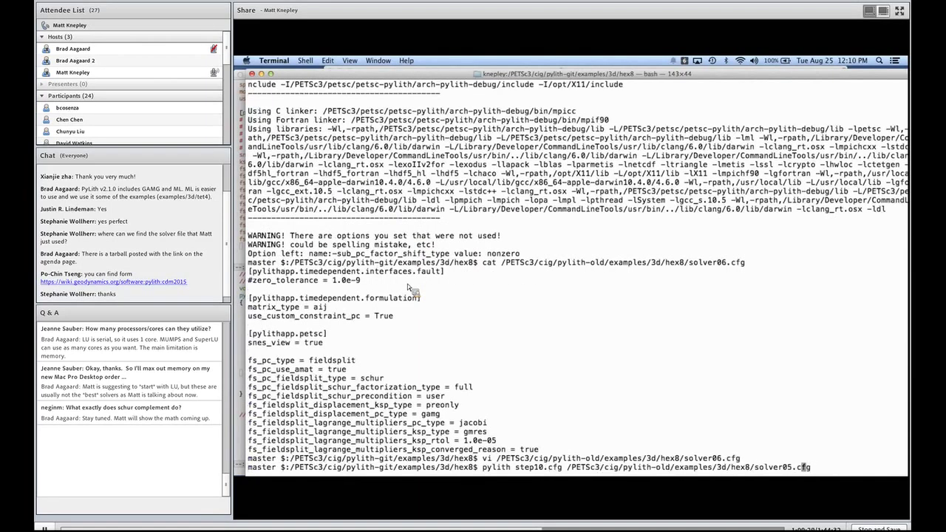
pyautogui.press('Left')
pyautogui.press('Left')
pyautogui.press('BackSpace')
pyautogui.write('6')
pyautogui.press('Return')
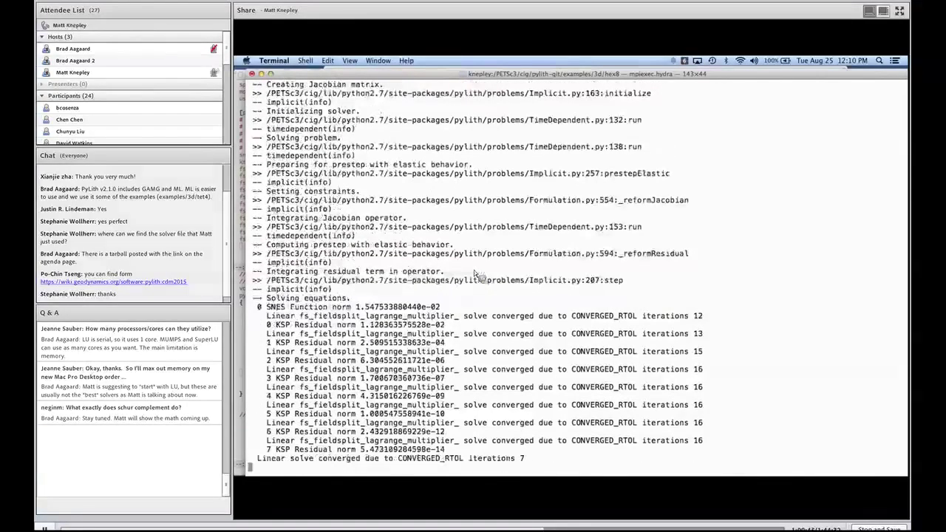
# Highlight the inner 12 and 16 iteration counts and the outer solve's 7 iterations in the first nonlinear step.
pyautogui.scroll(3, 635, 292)
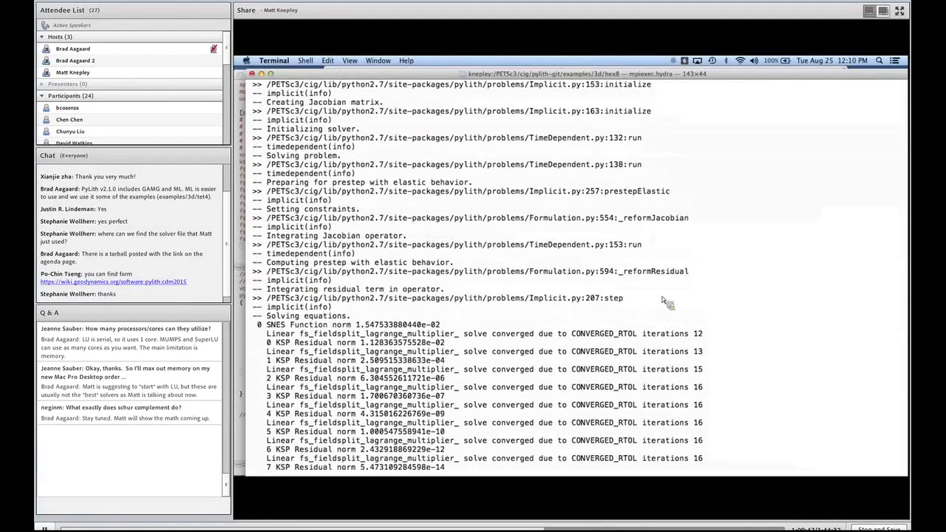
pyautogui.doubleClick(697, 334)
pyautogui.click(706, 334)
pyautogui.doubleClick(272, 468)
pyautogui.tripleClick(272, 469)
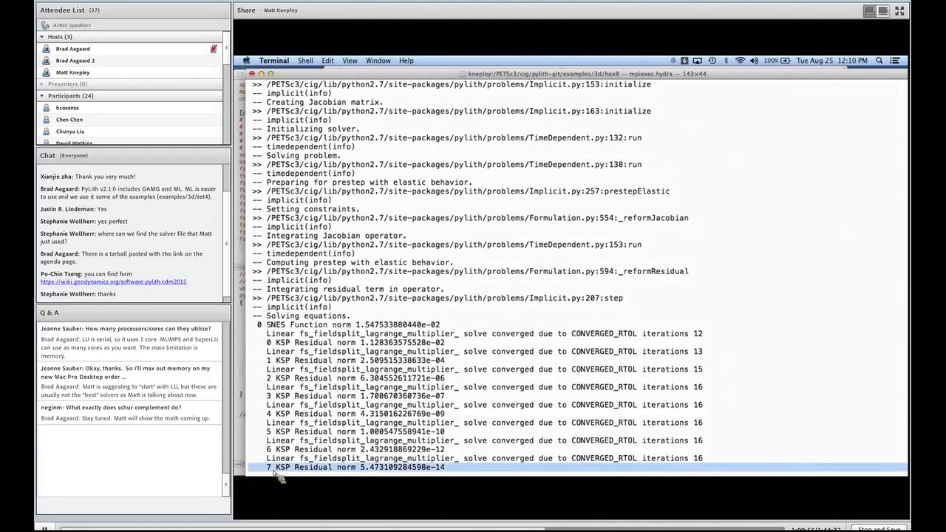
pyautogui.click(274, 474)
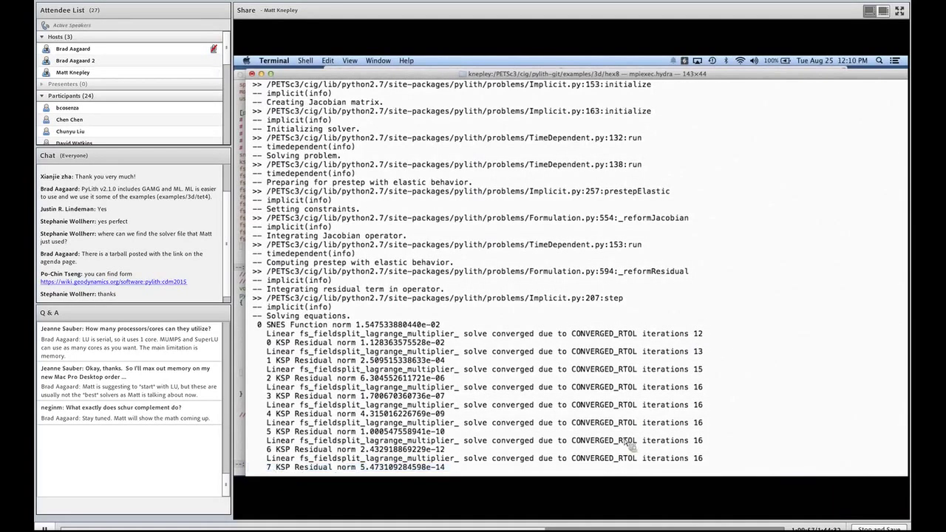
pyautogui.click(702, 338)
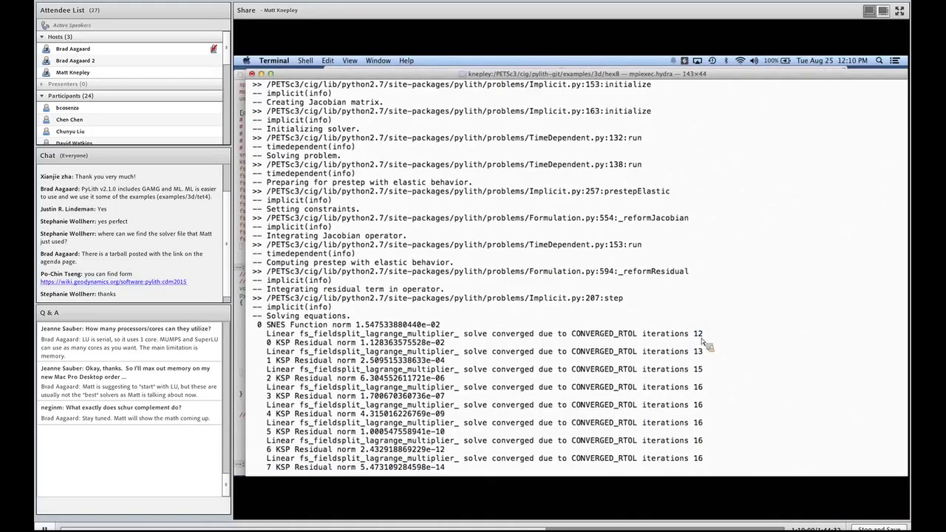
pyautogui.doubleClick(699, 387)
pyautogui.doubleClick(700, 458)
# Compare the Example 3D Hex8 step10 slide in Preview, then bring Terminal back in front.
pyautogui.hotkey('ctrl', 'Up')
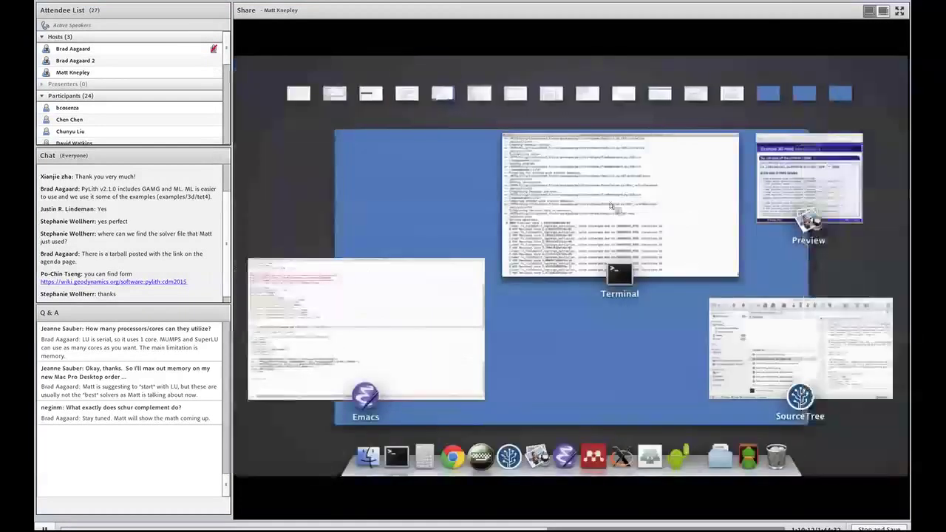
pyautogui.hotkey('ctrl', 'Up')
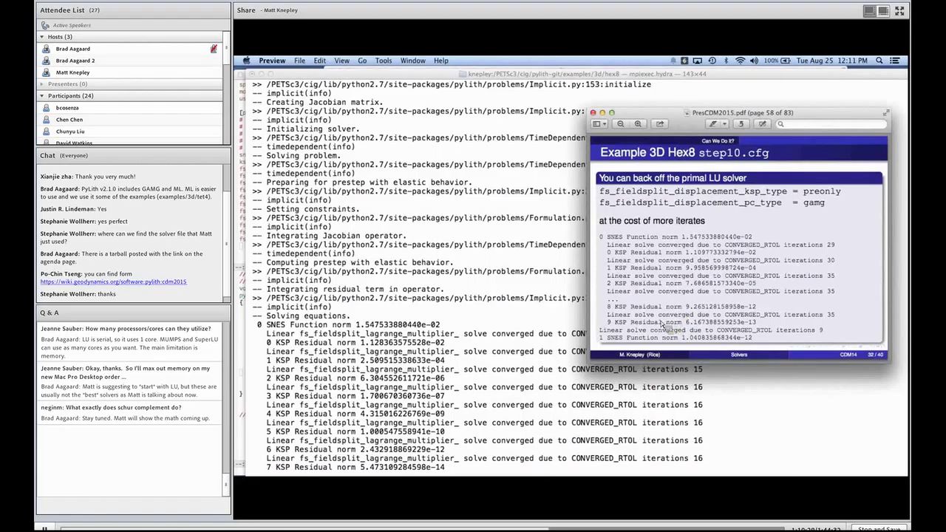
pyautogui.click(498, 367)
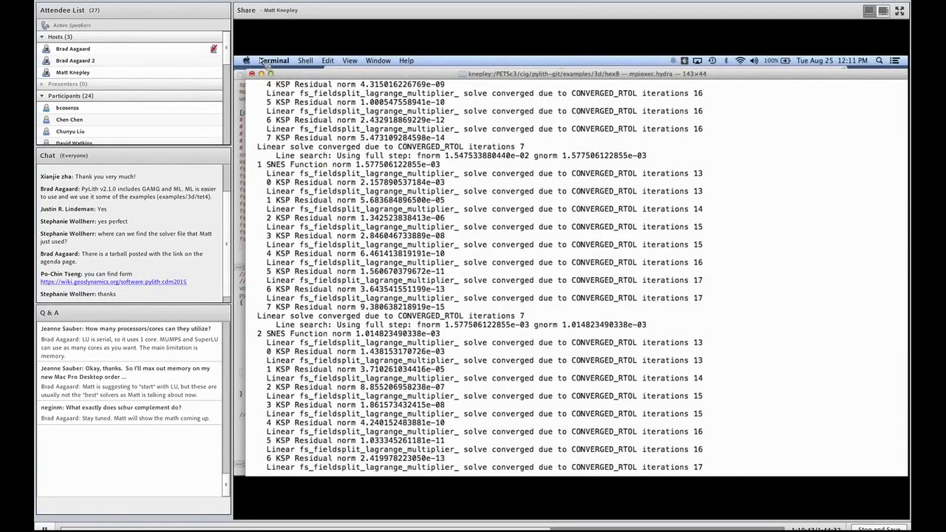
# Bring up the Example 3D Hex8 slide, then switch back to the Terminal output.
pyautogui.hotkey('ctrl', 'Up')
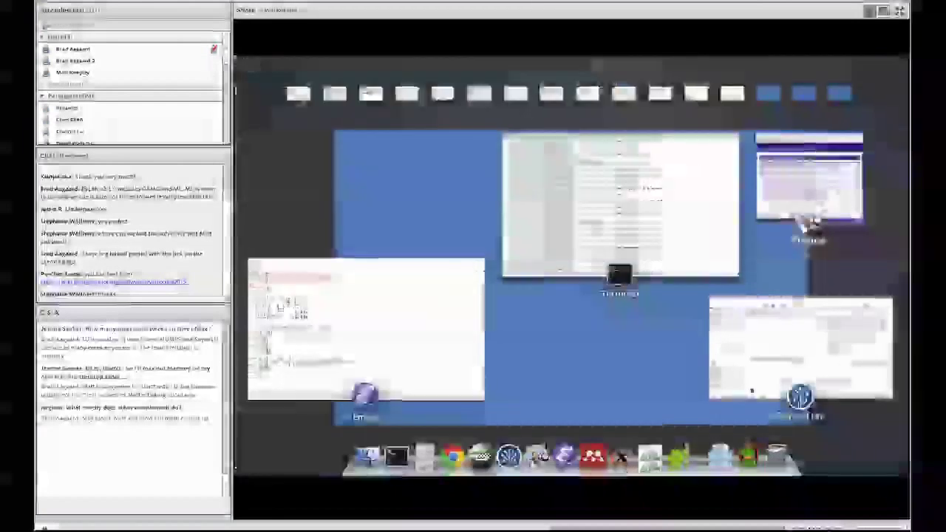
pyautogui.click(803, 209)
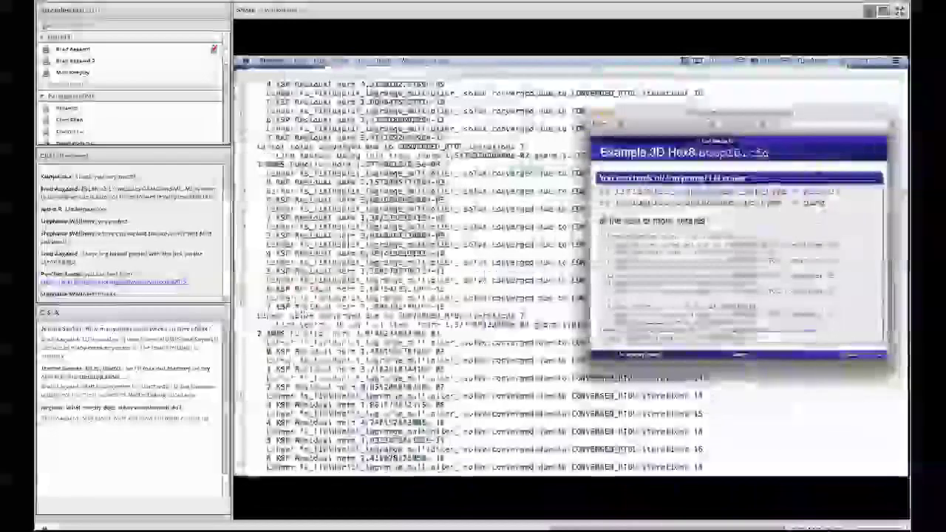
pyautogui.press('super+Tab')
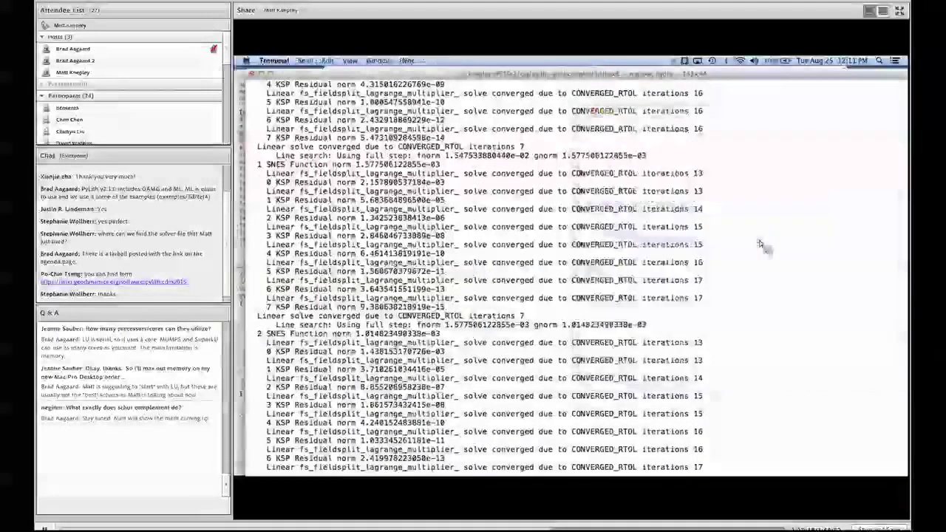
# Highlight the 0 and 1 SNES Function norm lines to compare with the slide.
pyautogui.scroll(3, 308, 244)
pyautogui.tripleClick(303, 236)
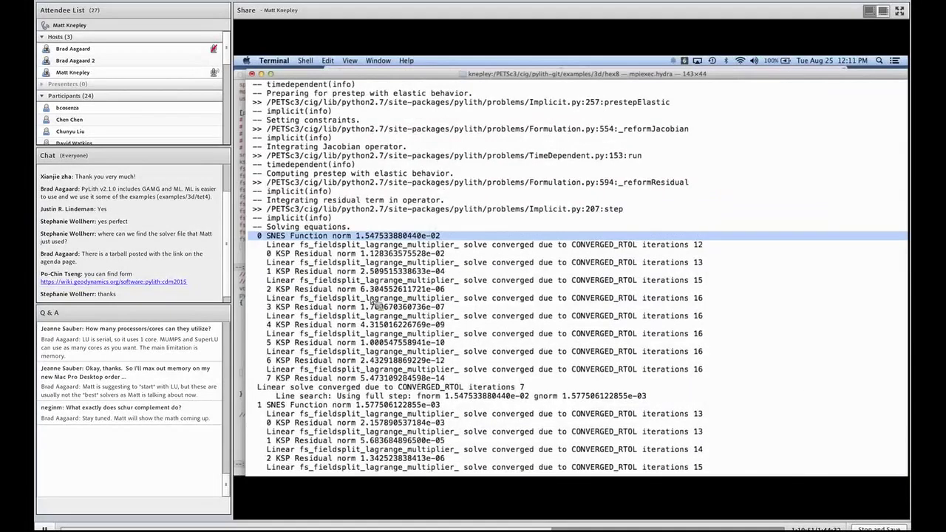
pyautogui.click(317, 370)
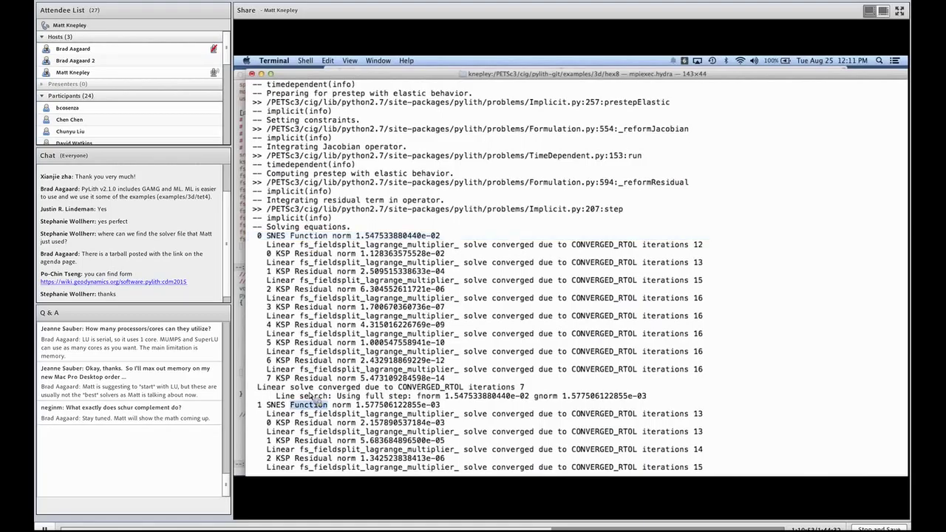
pyautogui.tripleClick(316, 406)
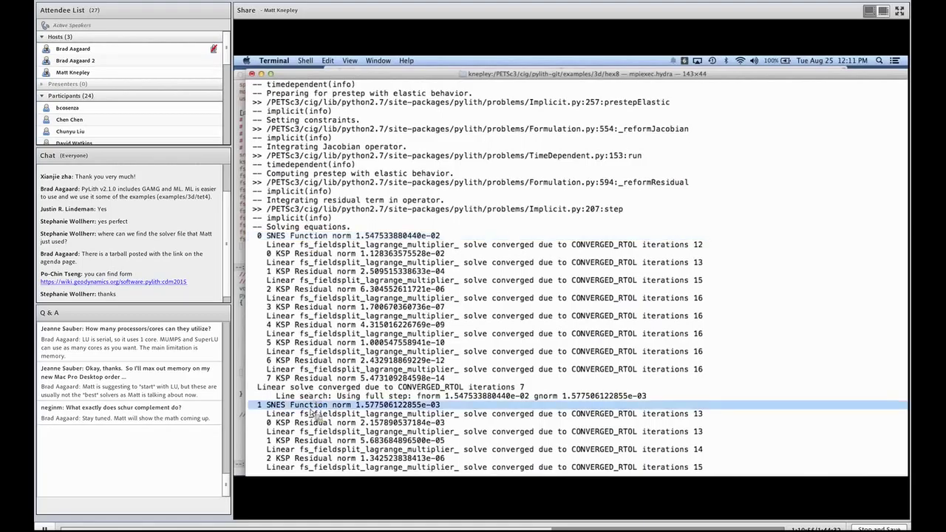
pyautogui.click(331, 409)
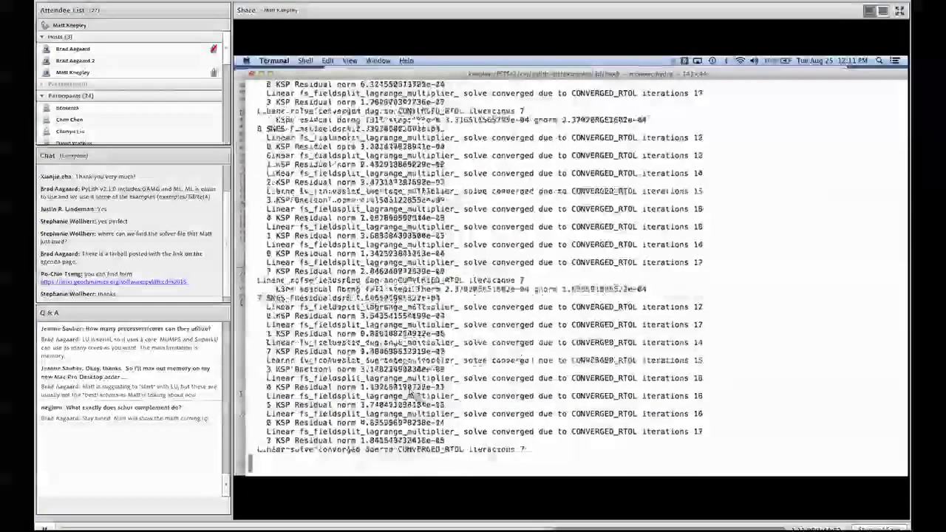
# Interrupt the running pylith solve, rerun it, and interrupt it again.
pyautogui.hotkey('ctrl', 'c')
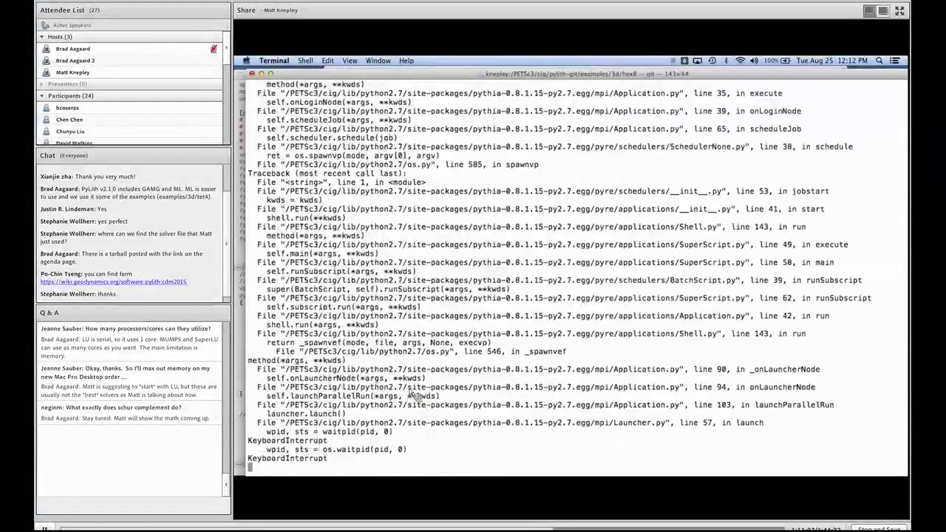
pyautogui.press('Up')
pyautogui.press('Return')
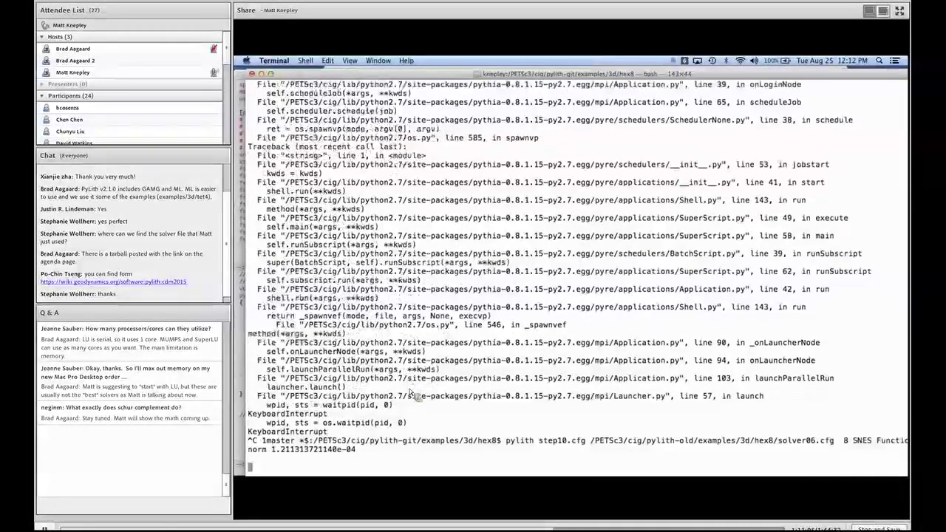
pyautogui.hotkey('ctrl', 'c')
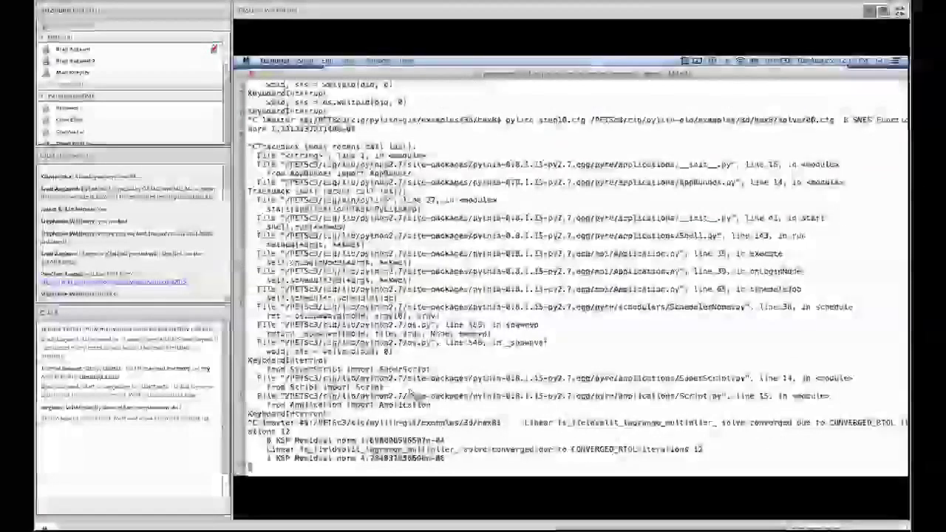
# View solver06.cfg in vi down to the Schur factorization setting, quit unchanged.
pyautogui.press('Up')
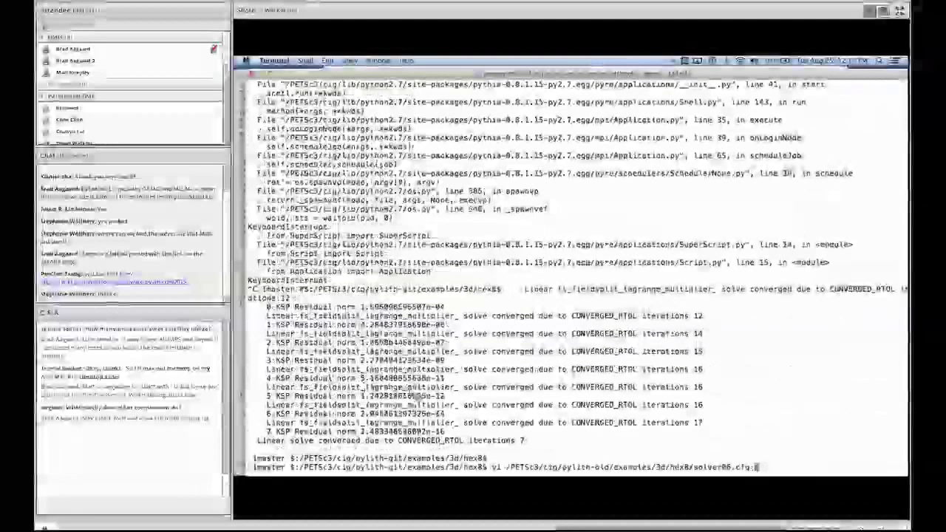
pyautogui.press('Return')
pyautogui.press('j')
pyautogui.press('j')
pyautogui.press('j')
pyautogui.press('j')
pyautogui.press('j')
pyautogui.press('j')
pyautogui.press('j')
pyautogui.press('j')
pyautogui.press('j')
pyautogui.press('j')
pyautogui.press('j')
pyautogui.press('j')
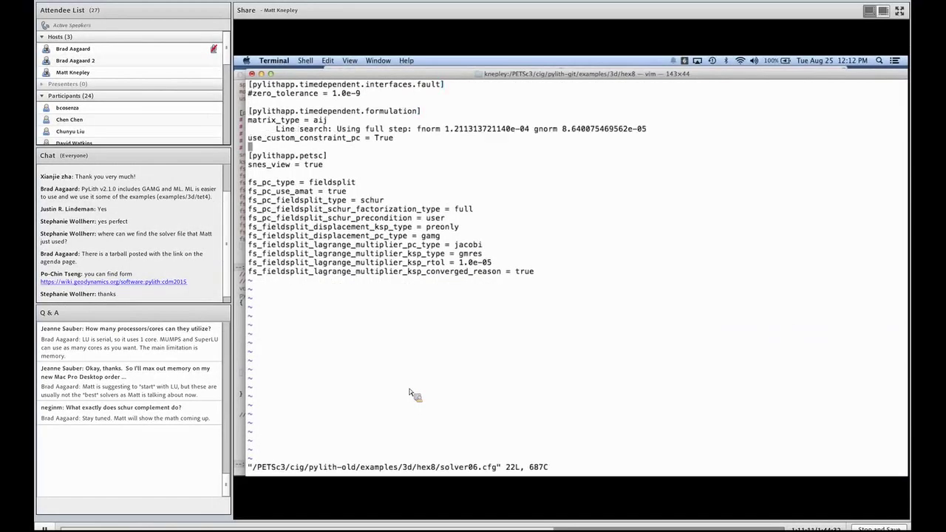
pyautogui.press('j')
pyautogui.press('j')
pyautogui.write(':q')
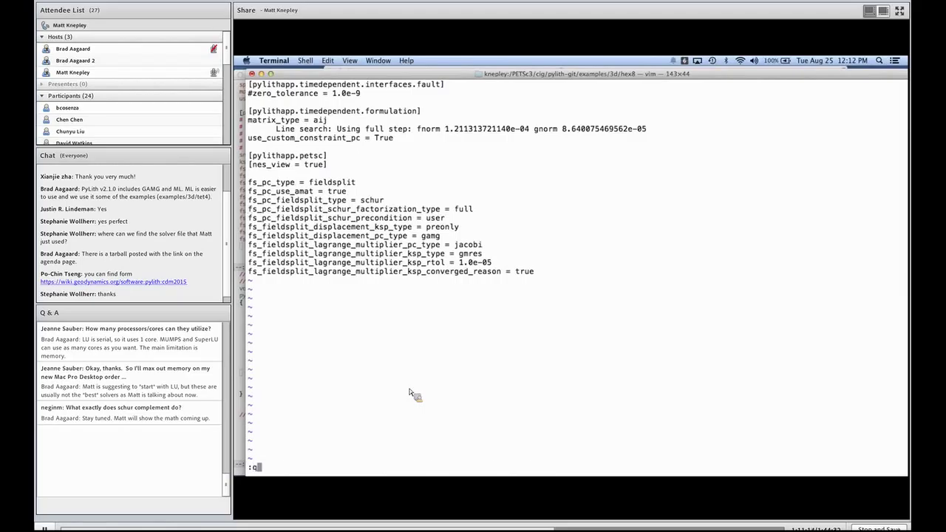
pyautogui.press('Return')
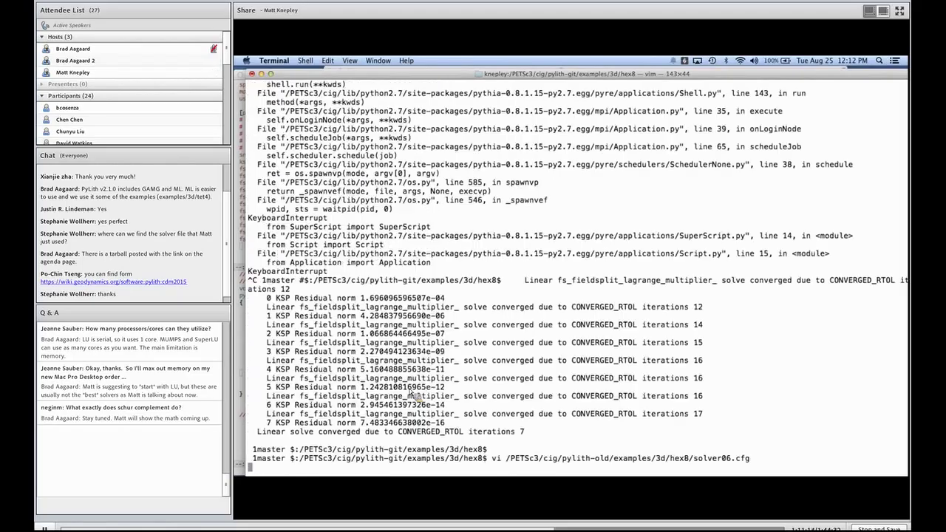
pyautogui.press('Return')
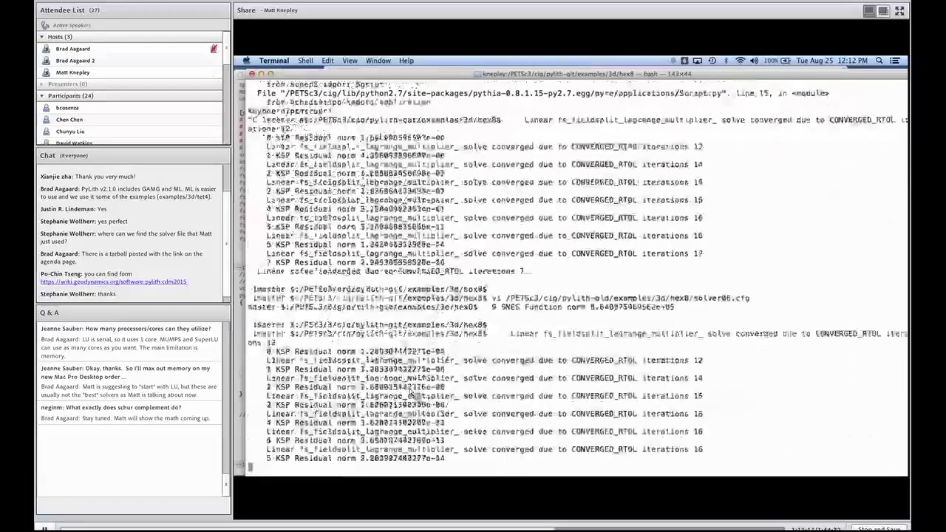
pyautogui.press('Return')
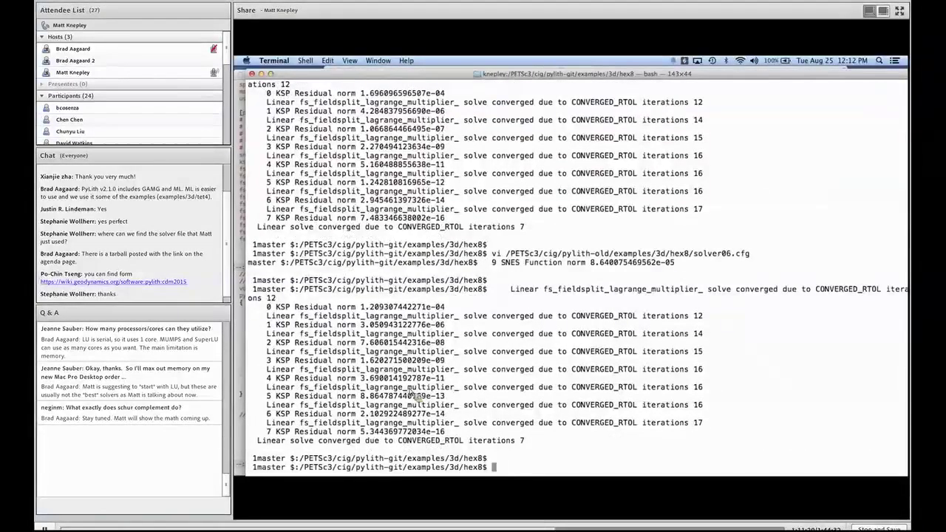
# List running pylith processes with ps auxww | grep pylith.
pyautogui.write('ps auxww')
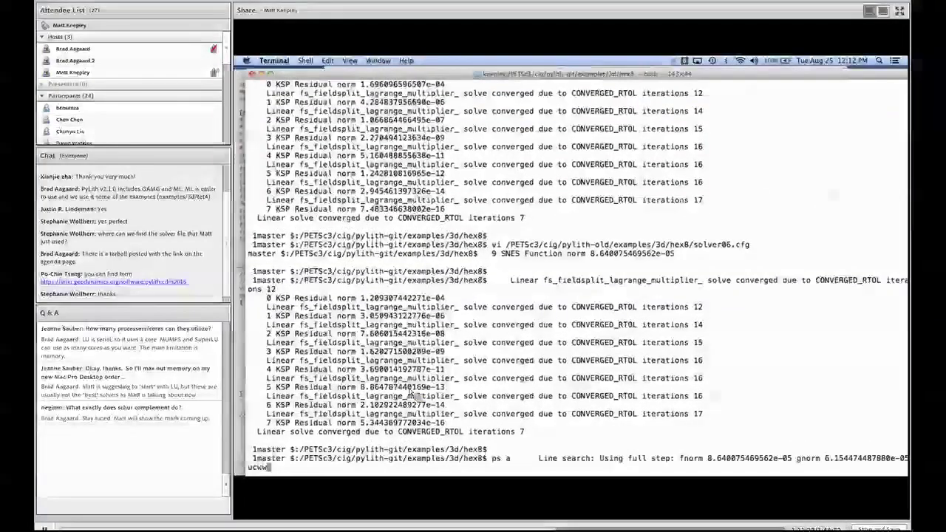
pyautogui.press('Return')
pyautogui.write('kill -9  10 SNES Function norm 6.154474487880e-05')
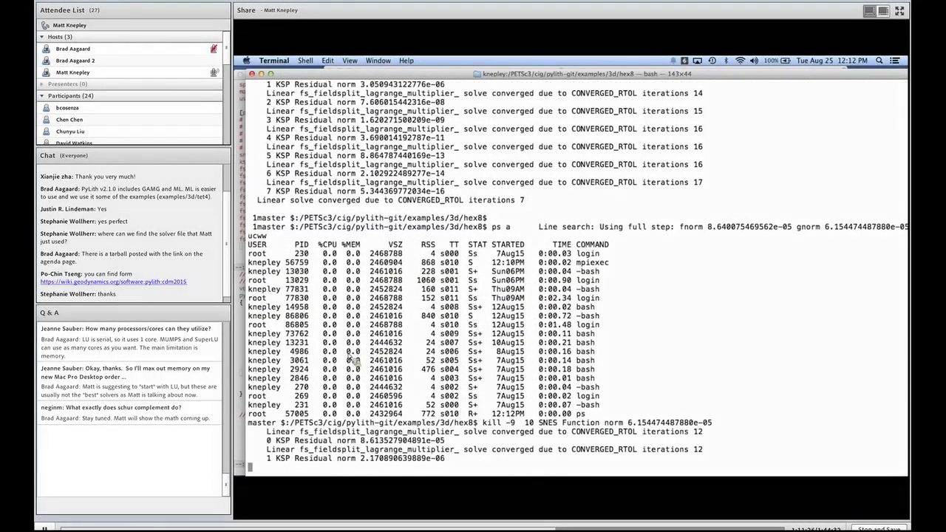
pyautogui.hotkey('ctrl', 'c')
pyautogui.write('ps auxww')
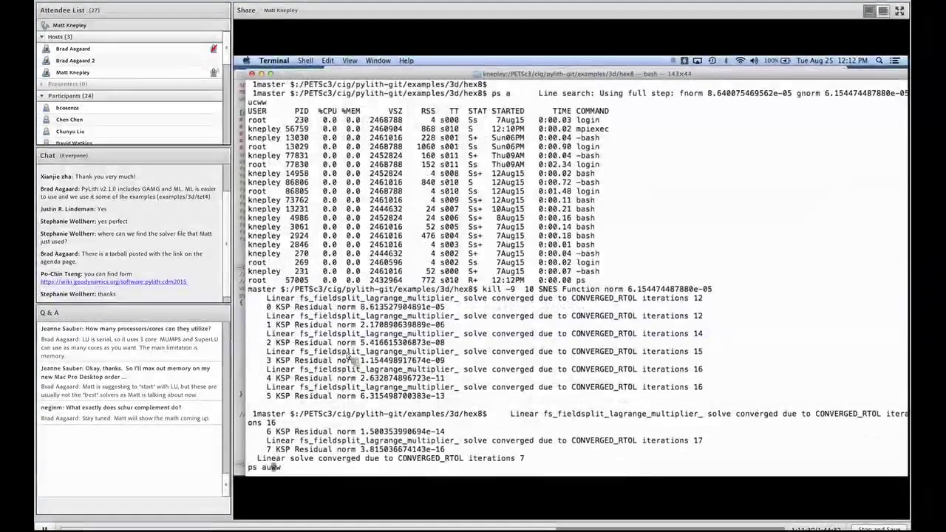
pyautogui.write(' |grep pylith')
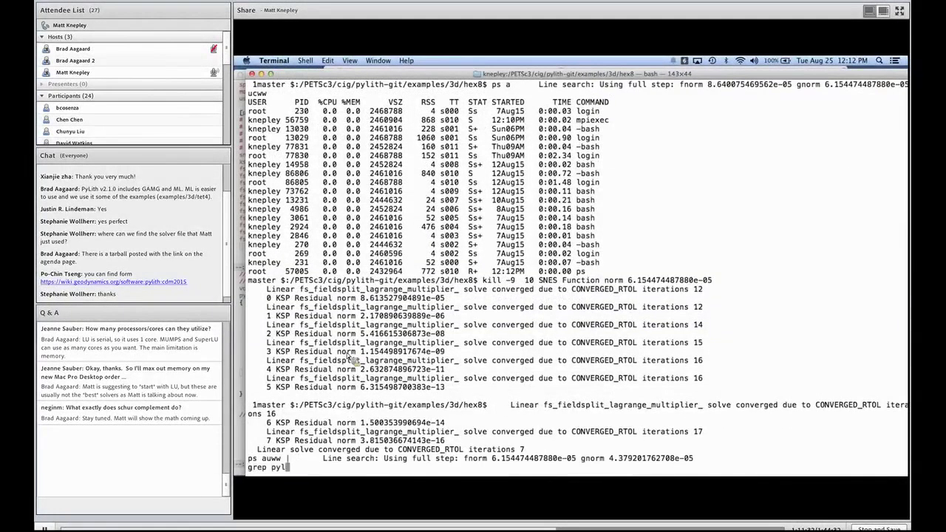
pyautogui.press('Return')
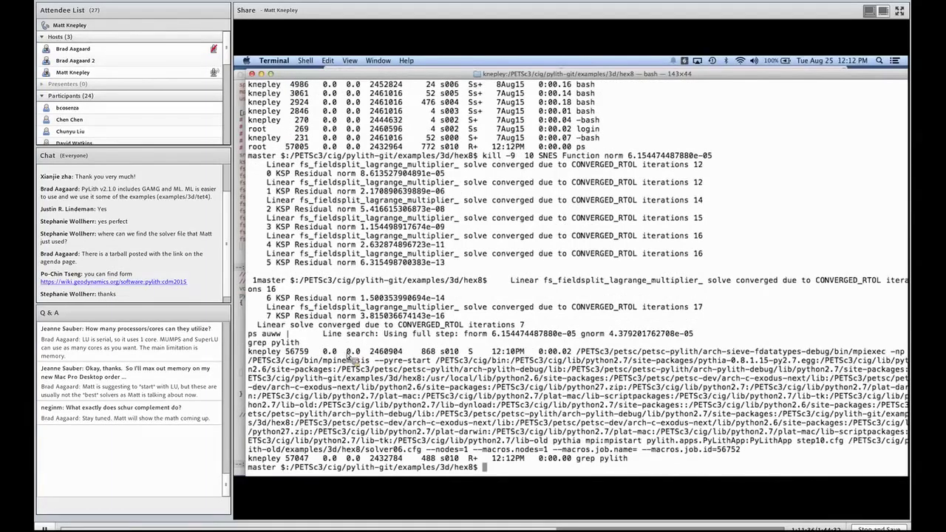
# Kill process 56759 with kill -9 and confirm no pylith process remains.
pyautogui.write('kill -9')
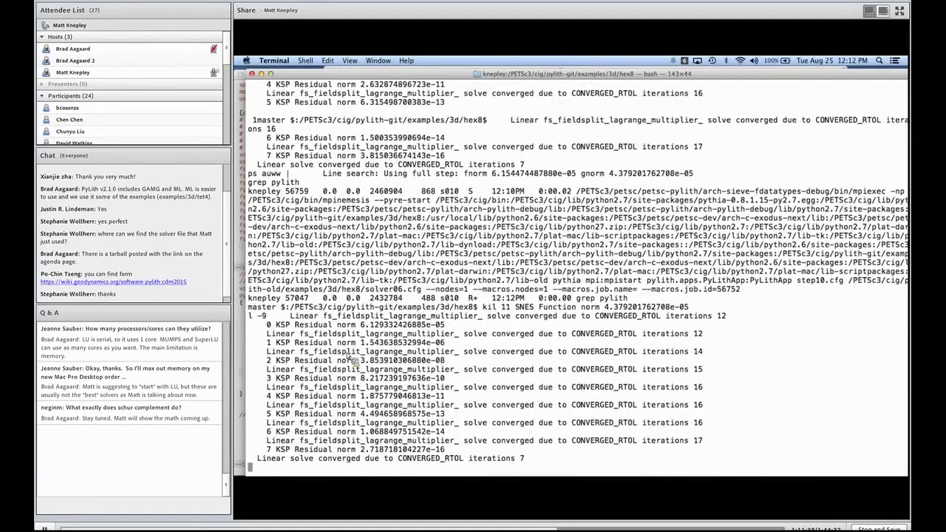
pyautogui.doubleClick(296, 192)
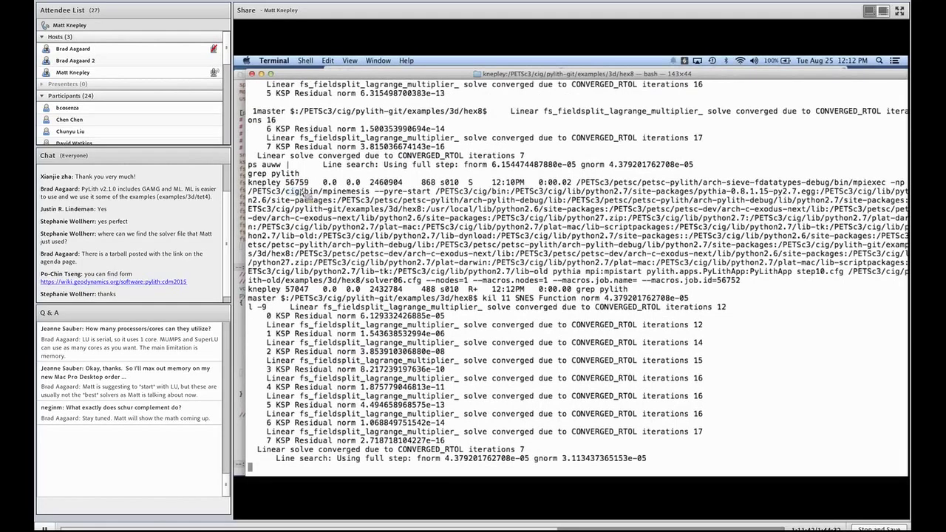
pyautogui.doubleClick(297, 182)
pyautogui.press('super+v')
pyautogui.press('Return')
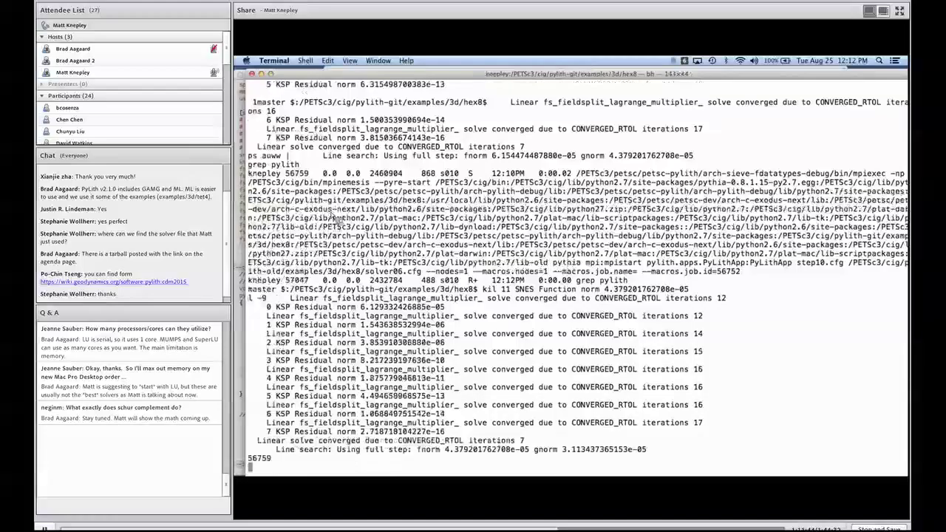
pyautogui.press('Up')
pyautogui.press('Up')
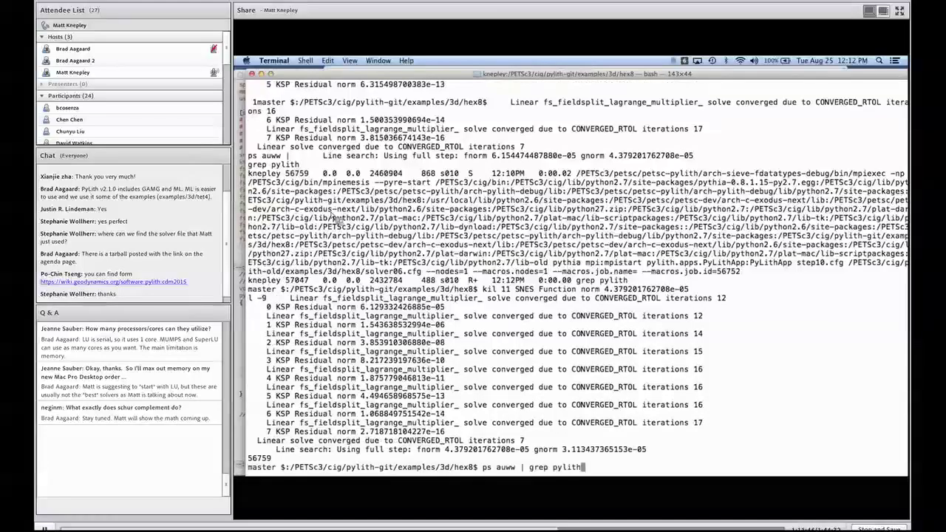
pyautogui.press('Return')
pyautogui.press('Up')
pyautogui.press('Up')
pyautogui.press('Up')
pyautogui.press('Up')
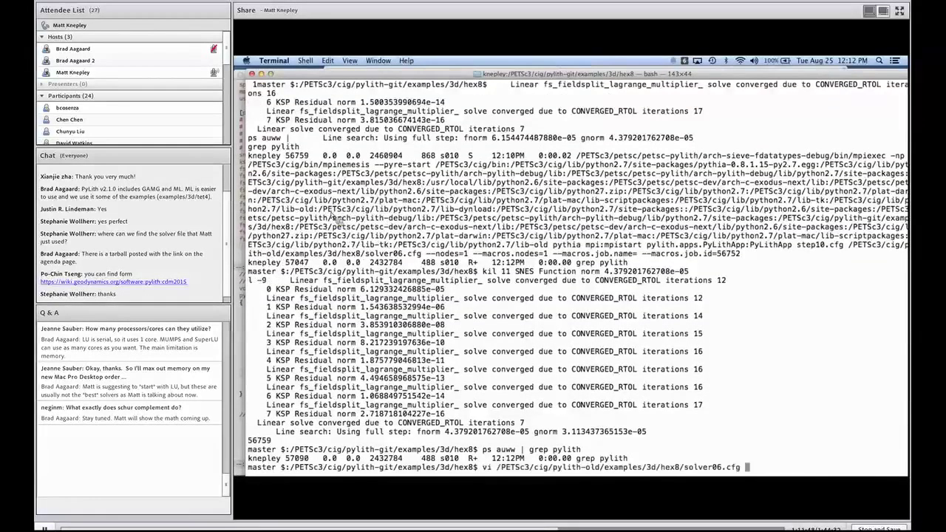
# In vim, change the lagrange_multiplier ksp_rtol in solver06.cfg from 1.0e-05 to 1.0e-11.
pyautogui.press('Up')
pyautogui.press('Return')
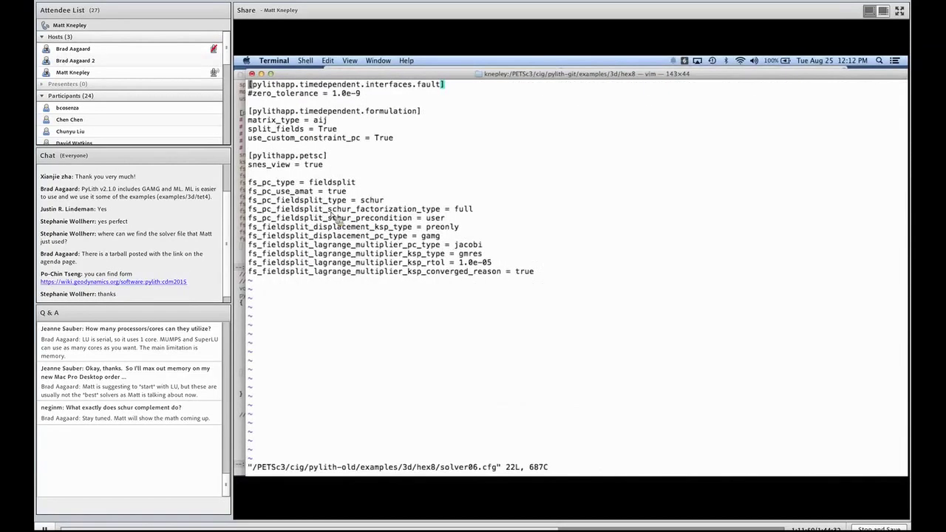
pyautogui.press('Down')
pyautogui.press('Down')
pyautogui.press('Down')
pyautogui.press('Down')
pyautogui.press('Down')
pyautogui.press('Down')
pyautogui.press('Down')
pyautogui.press('Down')
pyautogui.press('Down')
pyautogui.press('Down')
pyautogui.press('Down')
pyautogui.press('Down')
pyautogui.press('Down')
pyautogui.press('Down')
pyautogui.press('Down')
pyautogui.press('Down')
pyautogui.press('Down')
pyautogui.press('Down')
pyautogui.press('Down')
pyautogui.press('Down')
pyautogui.press('Up')
pyautogui.press('Up')
pyautogui.press('Down')
pyautogui.press('Down')
pyautogui.press('Right')
pyautogui.press('Right')
pyautogui.press('Right')
pyautogui.press('Right')
pyautogui.press('Right')
pyautogui.press('Right')
pyautogui.press('Right')
pyautogui.press('Right')
pyautogui.press('Right')
pyautogui.press('Right')
pyautogui.press('Right')
pyautogui.press('Right')
pyautogui.press('Right')
pyautogui.press('Right')
pyautogui.press('Right')
pyautogui.press('Right')
pyautogui.press('Right')
pyautogui.press('Right')
pyautogui.press('Right')
pyautogui.press('Right')
pyautogui.press('Right')
pyautogui.press('Right')
pyautogui.press('Right')
pyautogui.press('Right')
pyautogui.press('Right')
pyautogui.press('Right')
pyautogui.press('Right')
pyautogui.press('Right')
pyautogui.press('Right')
pyautogui.press('Right')
pyautogui.press('Right')
pyautogui.press('Right')
pyautogui.press('Right')
pyautogui.press('Right')
pyautogui.press('Right')
pyautogui.press('Right')
pyautogui.press('Right')
pyautogui.press('Right')
pyautogui.press('Right')
pyautogui.press('Right')
pyautogui.press('Right')
pyautogui.press('Right')
pyautogui.press('Right')
pyautogui.press('Right')
pyautogui.press('Right')
pyautogui.press('Right')
pyautogui.press('r')
pyautogui.press('1')
pyautogui.press('Up')
pyautogui.press('Up')
pyautogui.press('Up')
pyautogui.press('Up')
pyautogui.press('Down')
pyautogui.press('Up')
pyautogui.press('Up')
pyautogui.press('Up')
pyautogui.press('Up')
pyautogui.press('Up')
# Save solver06.cfg with :wq and rerun pylith step10.cfg with solver06.cfg.
pyautogui.write(':wq')
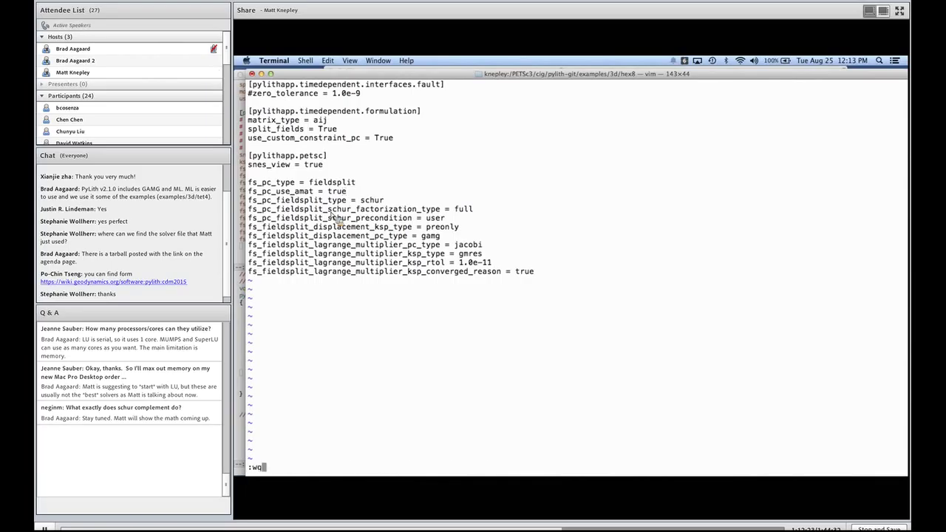
pyautogui.press('Return')
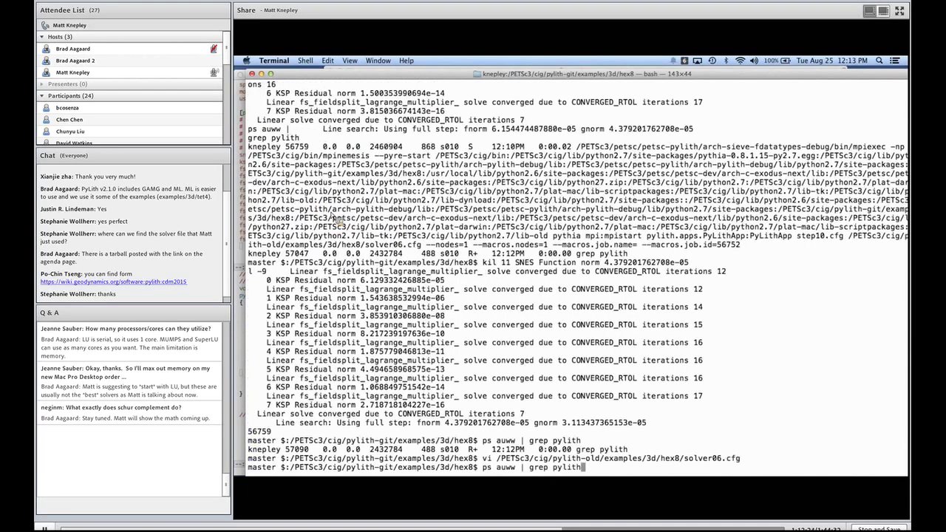
pyautogui.write('ps aucww')
pyautogui.press('Up')
pyautogui.press('Up')
pyautogui.press('Up')
pyautogui.press('Up')
pyautogui.press('Up')
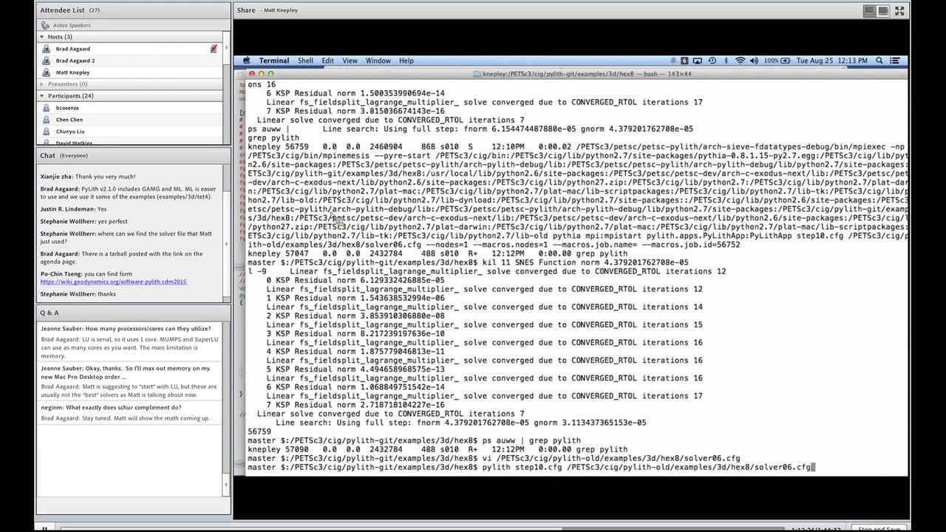
pyautogui.press('Return')
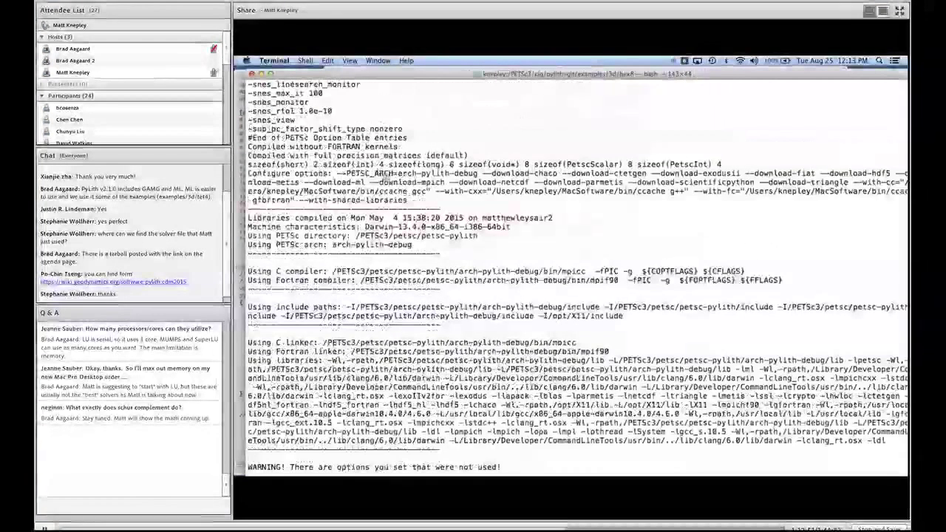
pyautogui.scroll(15, 379, 172)
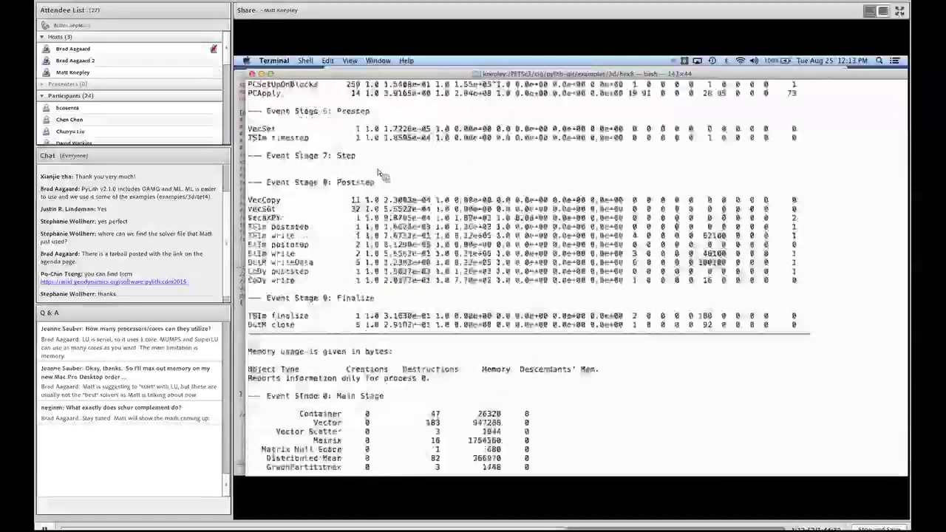
pyautogui.scroll(20, 379, 172)
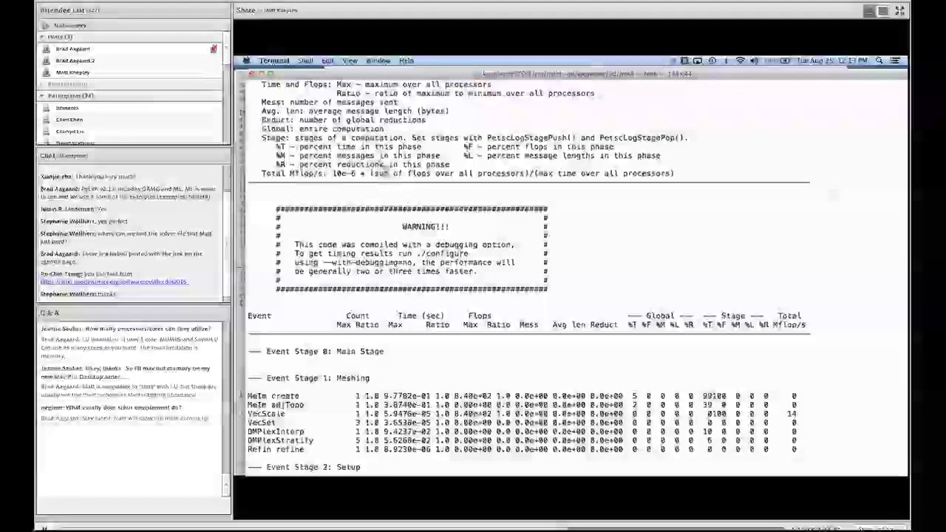
pyautogui.scroll(8, 382, 151)
pyautogui.scroll(20, 415, 168)
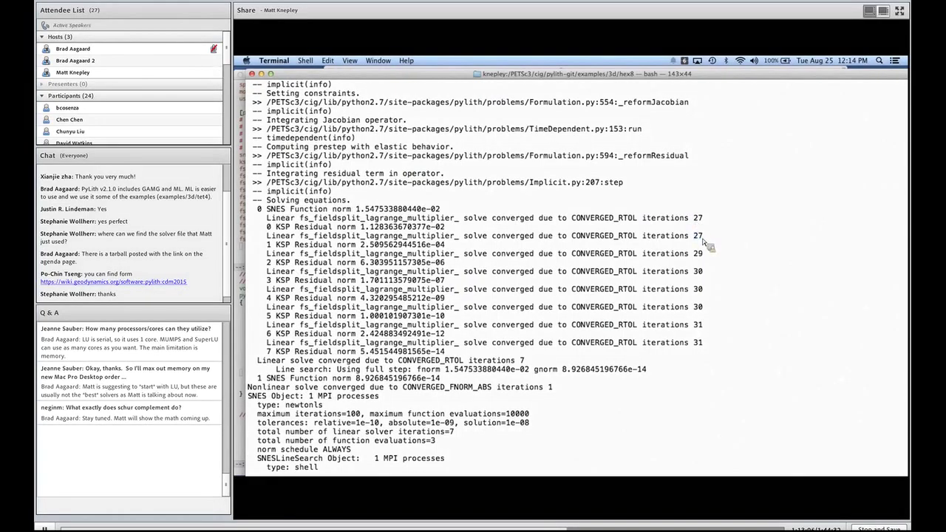
pyautogui.doubleClick(698, 342)
pyautogui.doubleClick(385, 352)
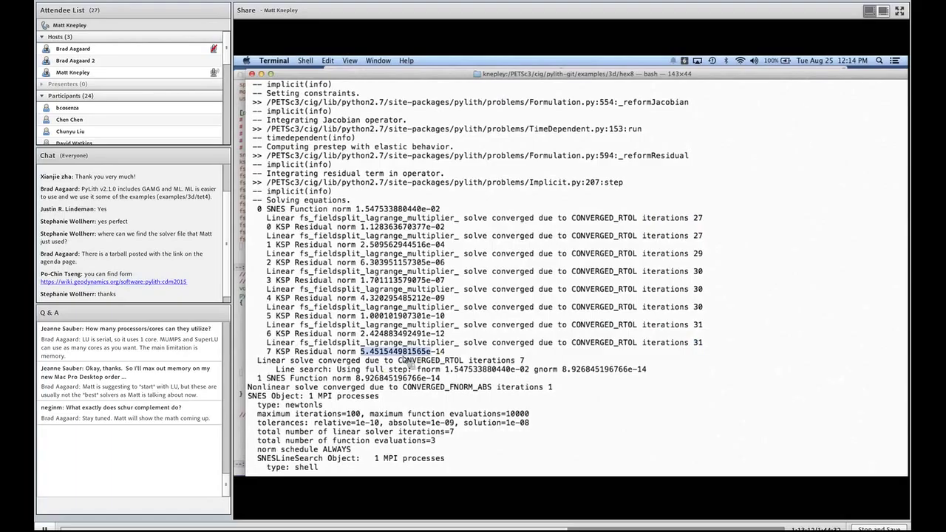
pyautogui.tripleClick(358, 379)
pyautogui.click(360, 385)
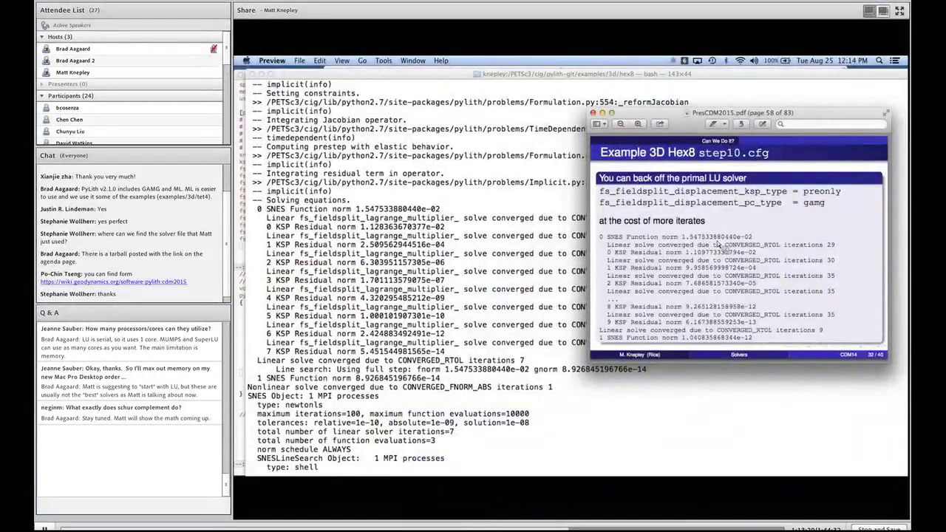
pyautogui.press('super+Tab')
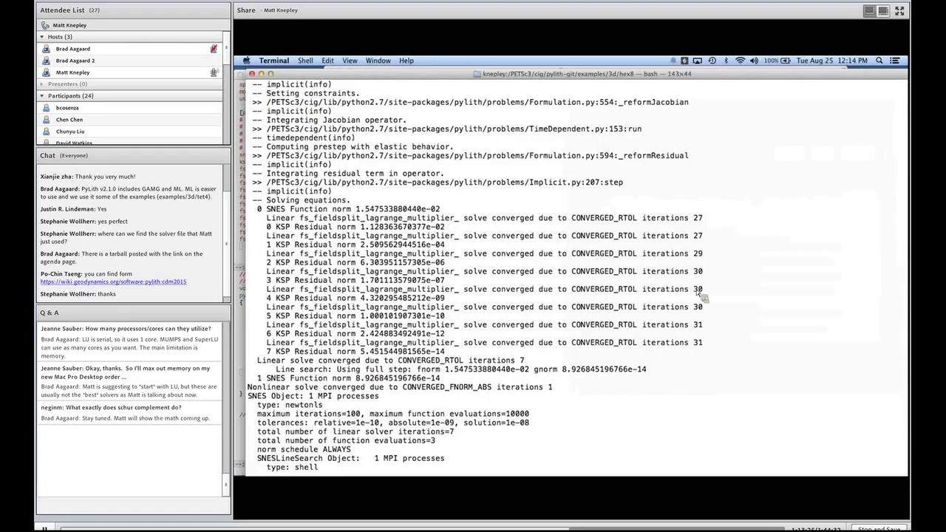
pyautogui.press('super+Tab')
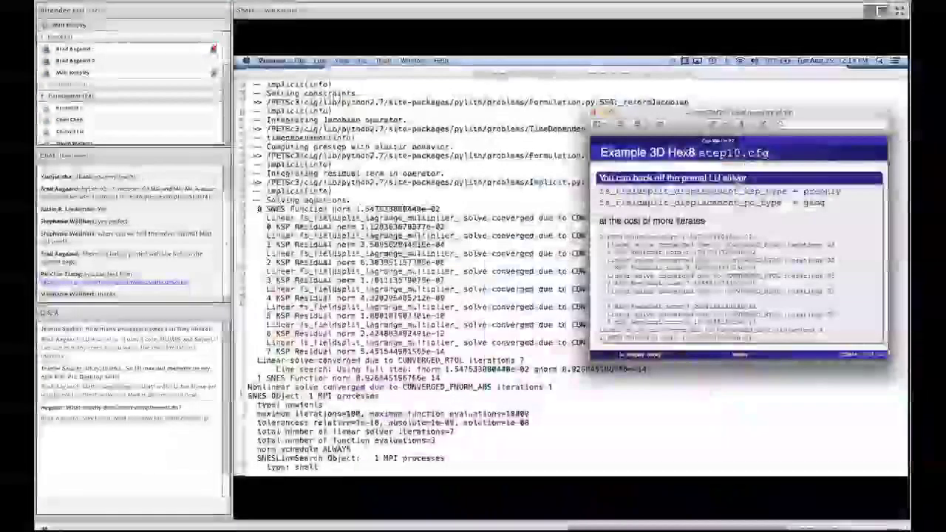
pyautogui.press('Down')
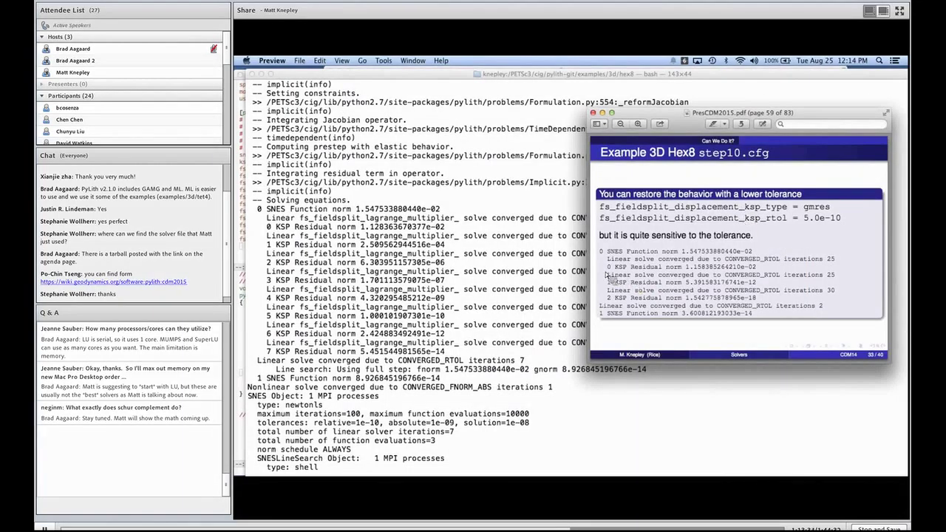
pyautogui.press('super+Tab')
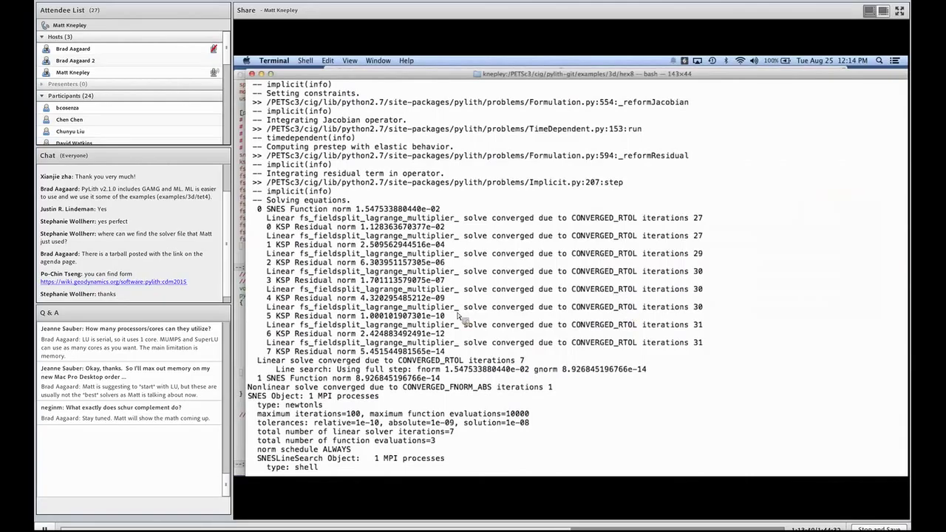
# Print solver07.cfg with cat by editing the recalled solver06.cfg command.
pyautogui.press('Up')
pyautogui.press('Up')
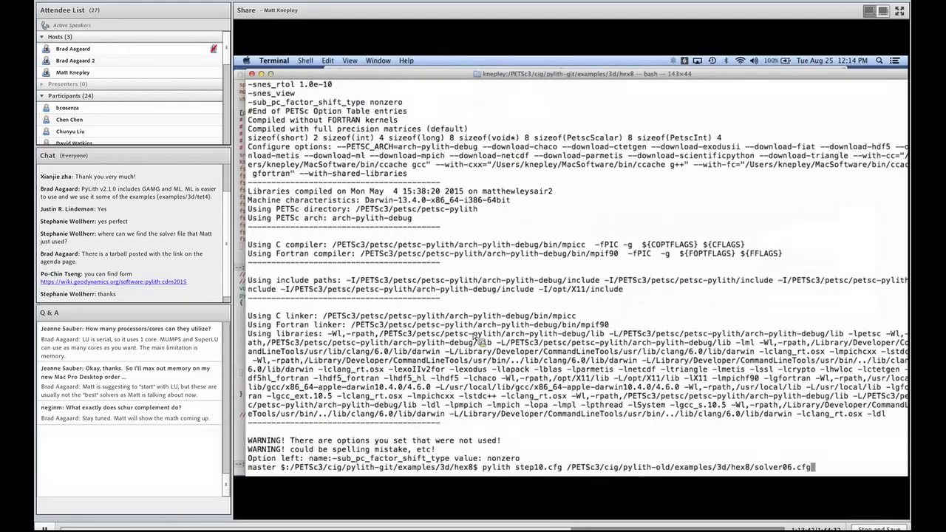
pyautogui.press('Down')
pyautogui.hotkey('ctrl', 'a')
pyautogui.hotkey('ctrl', 'd')
pyautogui.hotkey('ctrl', 'd')
pyautogui.write('cat')
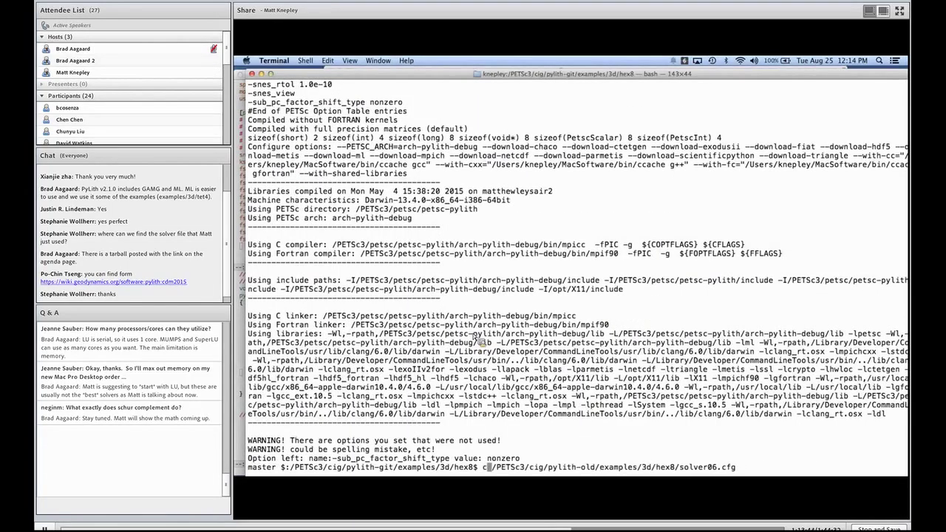
pyautogui.hotkey('ctrl', 'e')
pyautogui.press('Left')
pyautogui.press('Left')
pyautogui.press('Left')
pyautogui.press('Left')
pyautogui.press('BackSpace')
pyautogui.write('7')
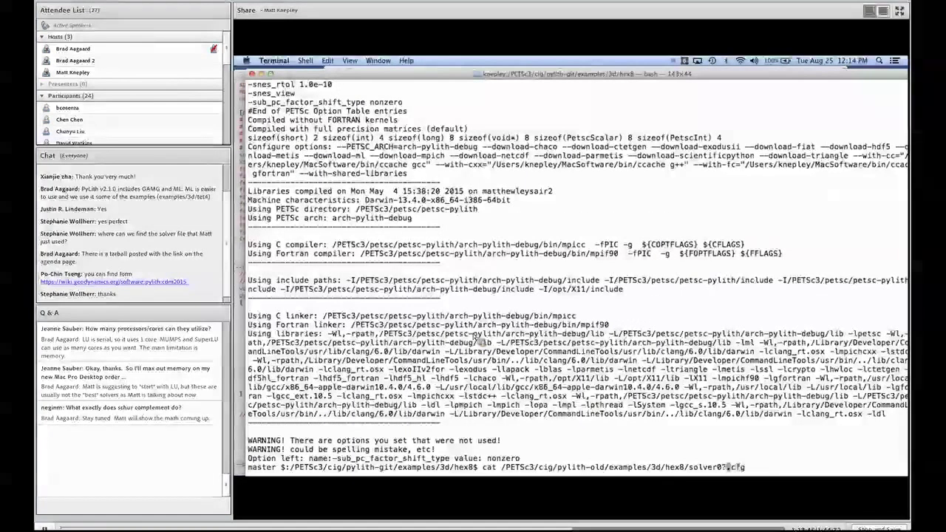
pyautogui.press('Return')
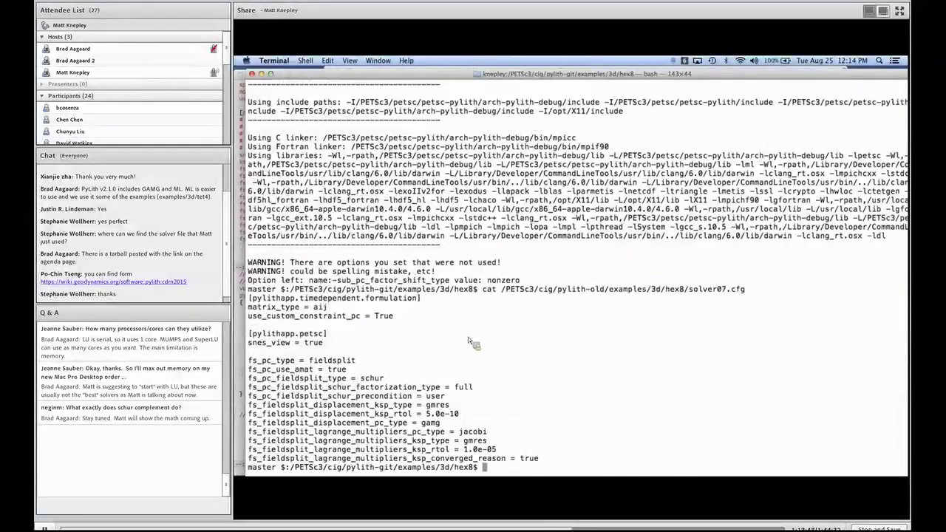
# Highlight the displacement ksp_type and pc_type lines in the solver07.cfg listing.
pyautogui.doubleClick(386, 407)
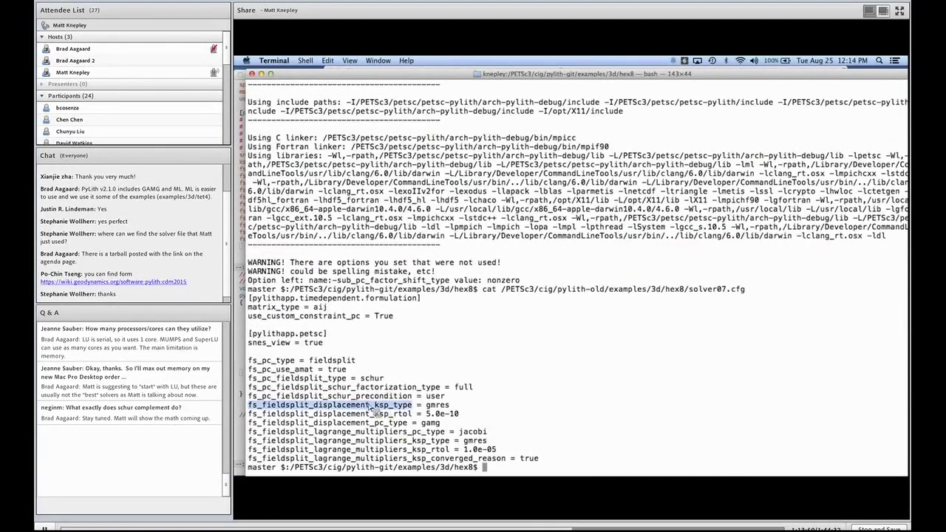
pyautogui.tripleClick(371, 407)
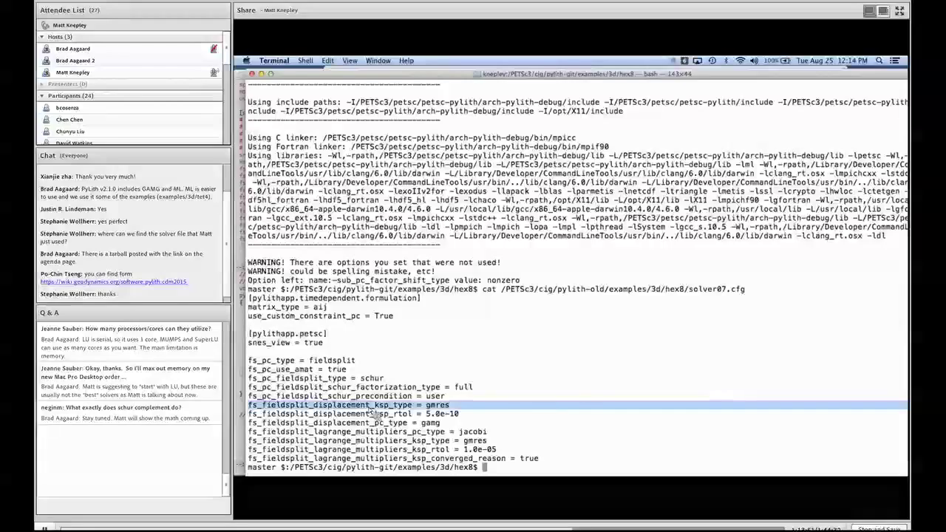
pyautogui.doubleClick(372, 420)
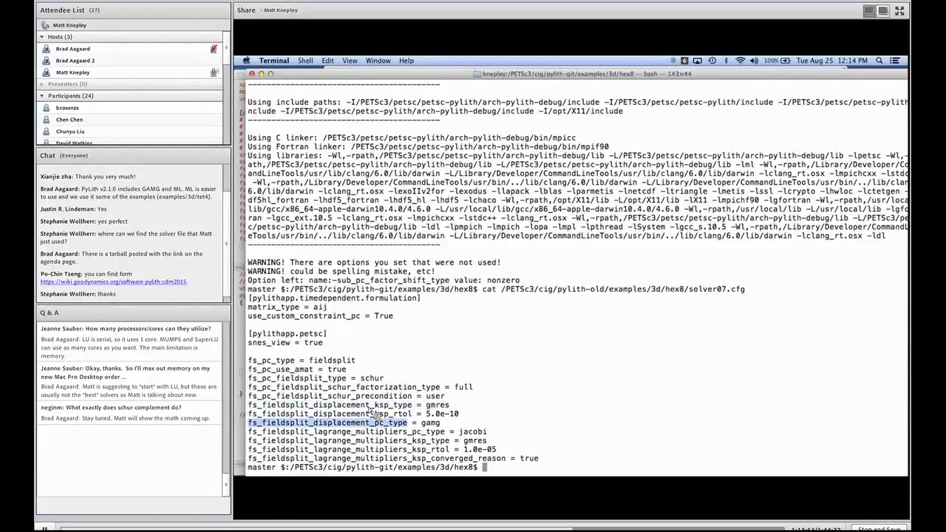
pyautogui.tripleClick(373, 422)
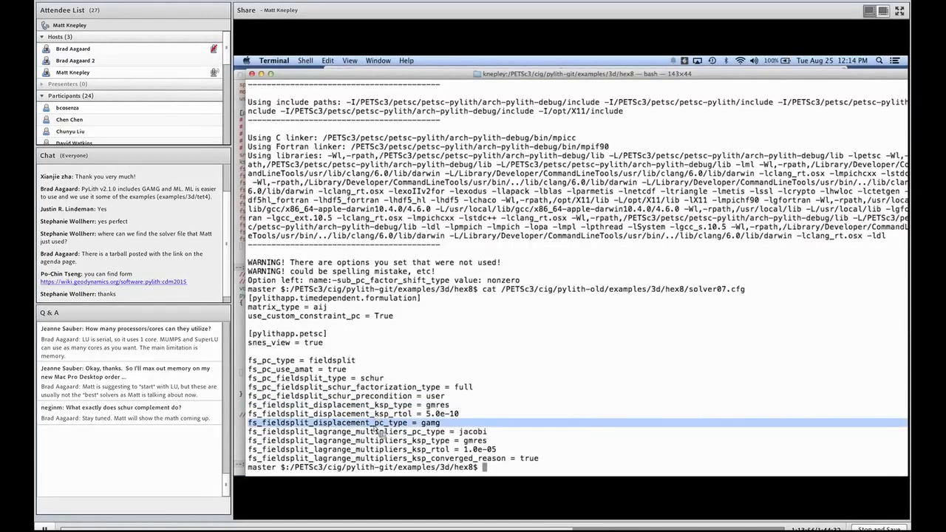
pyautogui.click(378, 430)
pyautogui.doubleClick(374, 408)
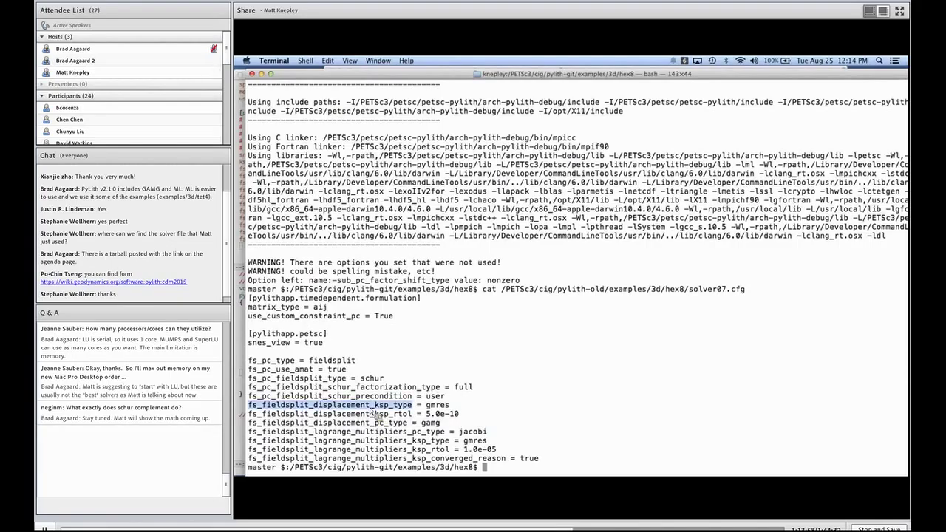
pyautogui.click(374, 413)
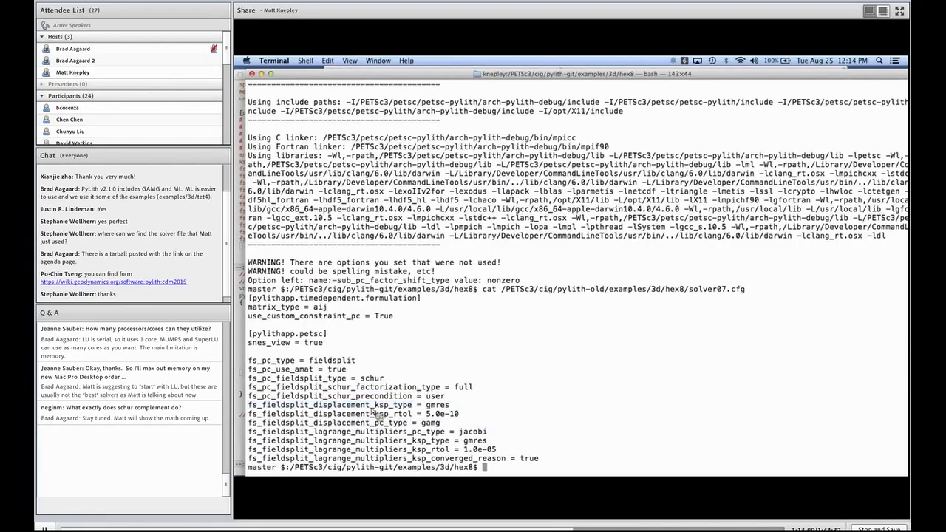
# Open solver07.cfg in vim by replacing cat with vim in the recalled command.
pyautogui.press('Up')
pyautogui.hotkey('ctrl', 'a')
pyautogui.press('Delete')
pyautogui.press('Delete')
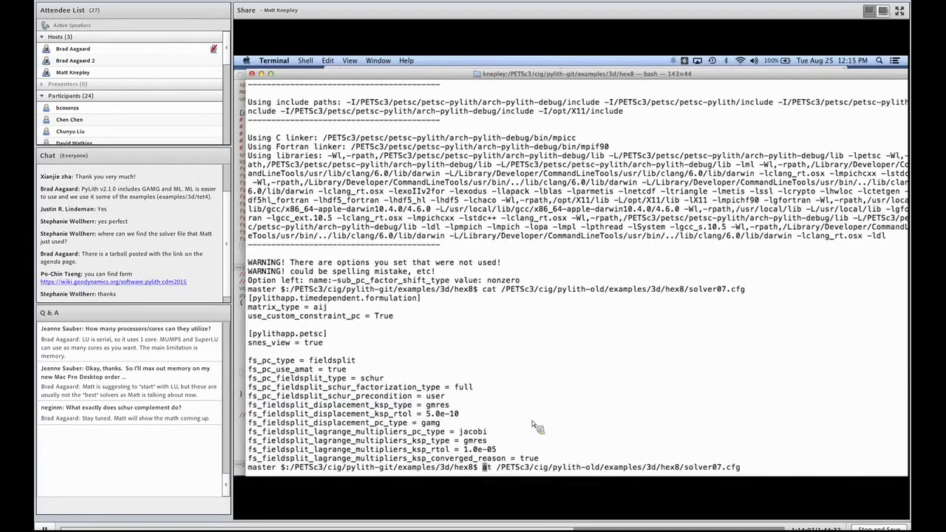
pyautogui.press('Delete')
pyautogui.write('vim')
pyautogui.press('Return')
# Add split_fields = True and rename lagrange_multipliers to lagrange_multiplier in solver07.cfg.
pyautogui.write('j')
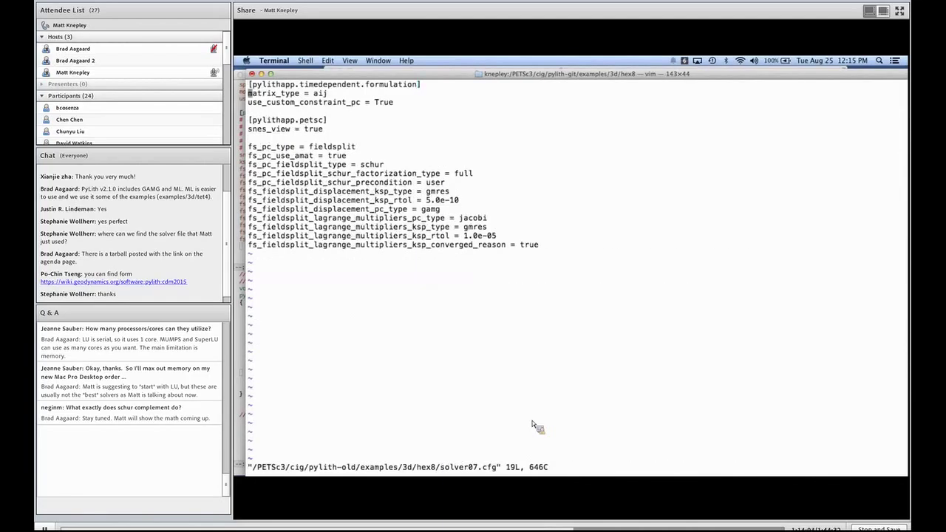
pyautogui.write('osplit_f')
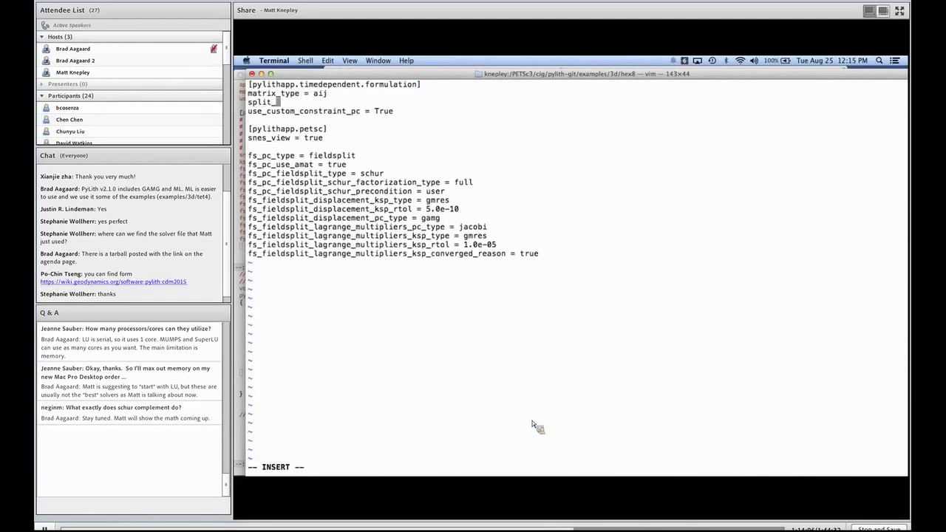
pyautogui.write('ields = True')
pyautogui.press('Escape')
pyautogui.press('j')
pyautogui.press('j')
pyautogui.press('j')
pyautogui.press('j')
pyautogui.press('j')
pyautogui.press('j')
pyautogui.press('j')
pyautogui.press('j')
pyautogui.press('j')
pyautogui.press('j')
pyautogui.press('j')
pyautogui.press('j')
pyautogui.press('j')
pyautogui.press('j')
pyautogui.press('l')
pyautogui.press('l')
pyautogui.press('l')
pyautogui.press('l')
pyautogui.press('l')
pyautogui.press('l')
pyautogui.press('l')
pyautogui.press('l')
pyautogui.press('l')
pyautogui.press('l')
pyautogui.press('l')
pyautogui.press('l')
pyautogui.press('l')
pyautogui.press('l')
pyautogui.press('l')
pyautogui.press('x')
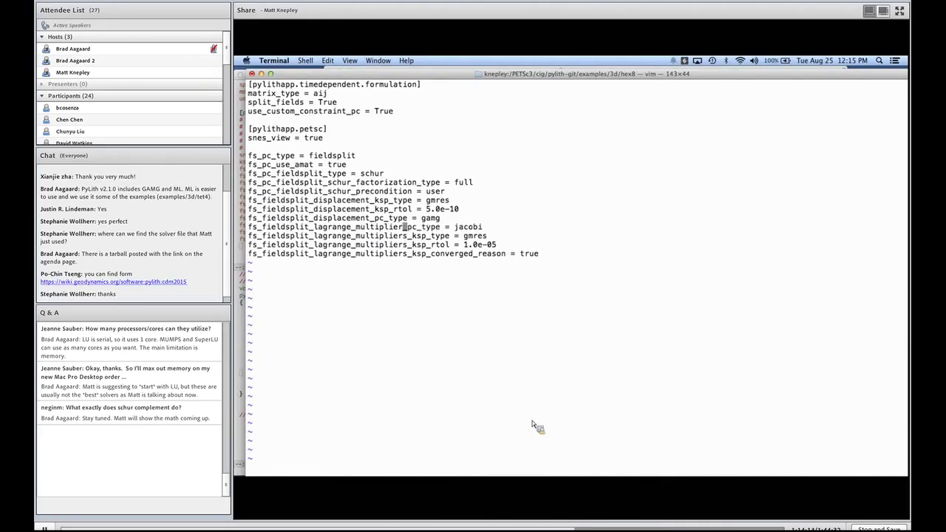
pyautogui.press('j')
pyautogui.press('.')
pyautogui.press('j')
pyautogui.press('.')
# Set the lagrange_multiplier ksp_rtol to 1.0e-11.
pyautogui.press('j')
pyautogui.press('.')
pyautogui.press('k')
pyautogui.press('l')
pyautogui.press('l')
pyautogui.press('l')
pyautogui.press('l')
pyautogui.press('l')
pyautogui.press('l')
pyautogui.press('l')
pyautogui.press('l')
pyautogui.press('l')
pyautogui.press('l')
pyautogui.press('l')
pyautogui.press('l')
pyautogui.press('l')
pyautogui.press('l')
pyautogui.press('l')
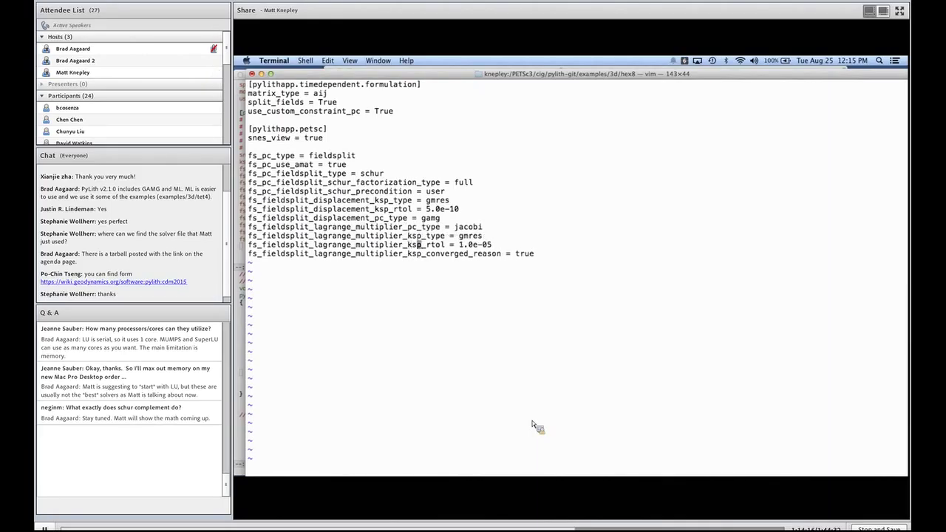
pyautogui.press('l')
pyautogui.press('l')
pyautogui.press('r')
pyautogui.press('1')
pyautogui.press('l')
pyautogui.press('r')
pyautogui.press('1')
# Check the displacement rtol value 5.0e-10, then exit vim to the prompt.
pyautogui.press('j')
pyautogui.press('l')
pyautogui.press('l')
pyautogui.press('l')
pyautogui.press('l')
pyautogui.press('l')
pyautogui.press('k')
pyautogui.press('k')
pyautogui.press('k')
pyautogui.press('k')
pyautogui.press('h')
pyautogui.press('k')
pyautogui.press('h')
pyautogui.press('k')
pyautogui.press('j')
pyautogui.press('k')
pyautogui.press('j')
pyautogui.write('j:q')
pyautogui.press('Return')
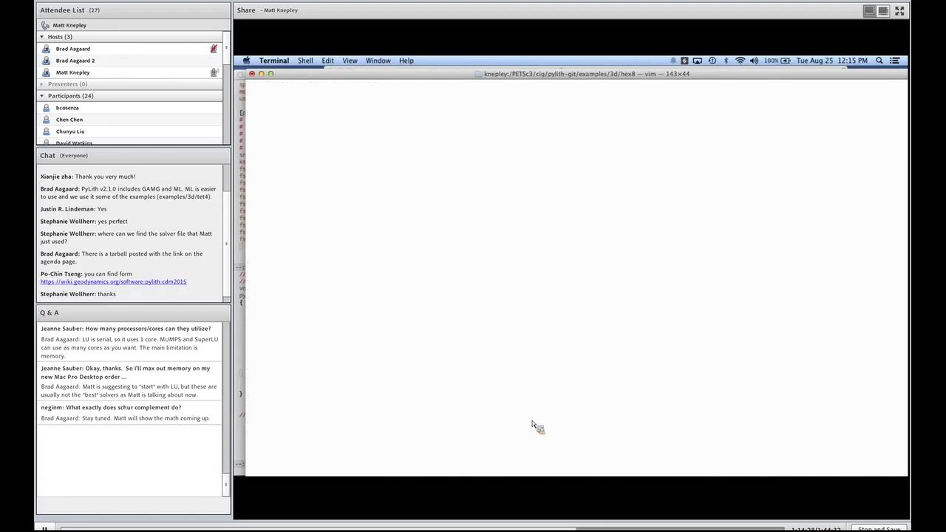
pyautogui.press('Up')
pyautogui.press('Up')
pyautogui.press('Up')
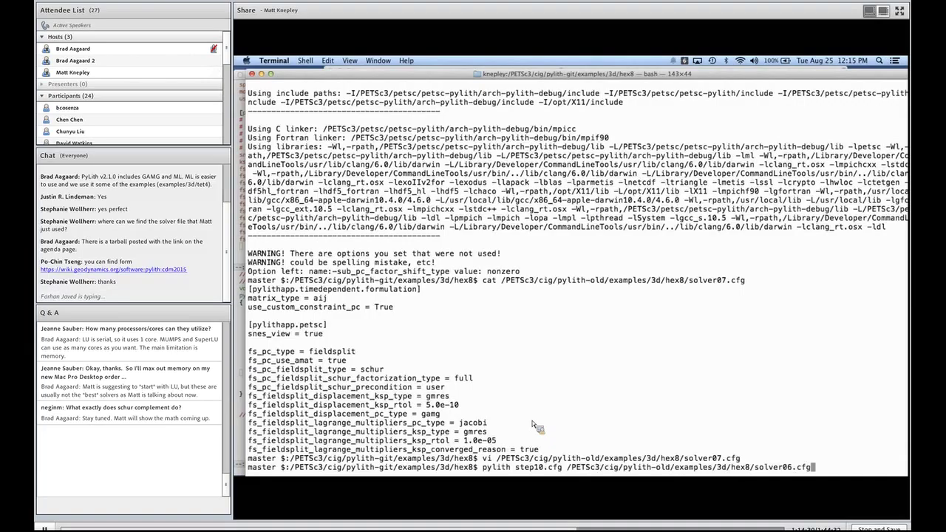
# Rerun pylith with step10.cfg and solver07.cfg, converging in 2 outer linear iterations and 1 nonlinear.
pyautogui.press('Left')
pyautogui.press('Left')
pyautogui.press('Left')
pyautogui.press('Left')
pyautogui.press('BackSpace')
pyautogui.write('7')
pyautogui.press('Return')
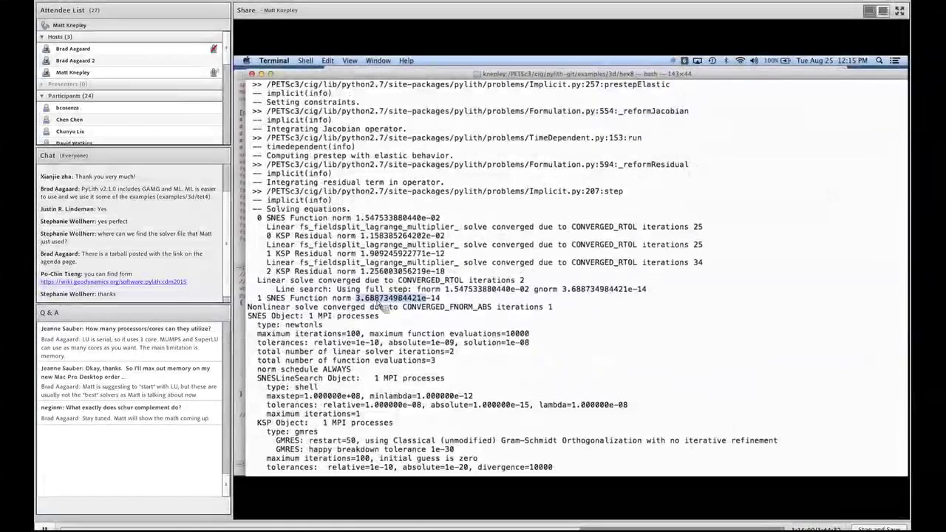
pyautogui.click(382, 306)
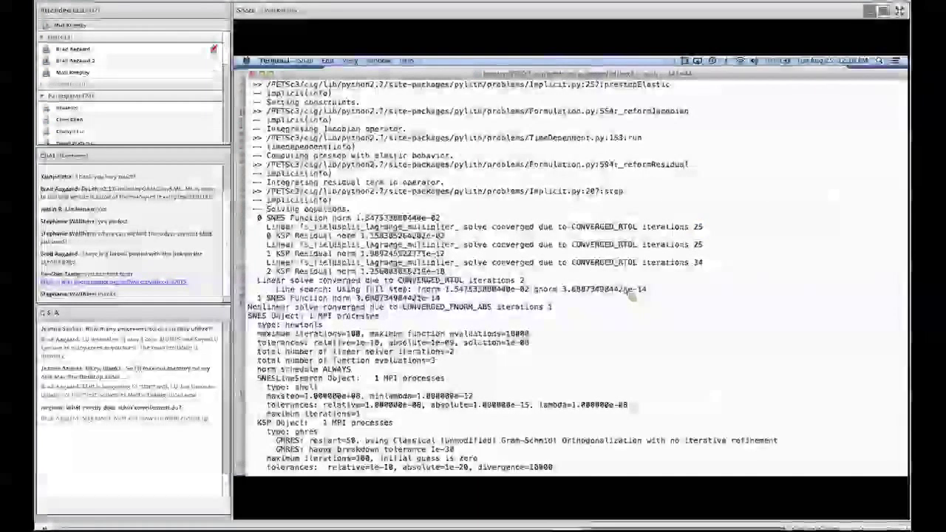
pyautogui.scroll(-10, 630, 293)
# Reopen solver07.cfg in vi and trim the lagrange_multiplier ksp_rtol to 1.0e-5.
pyautogui.press('Return')
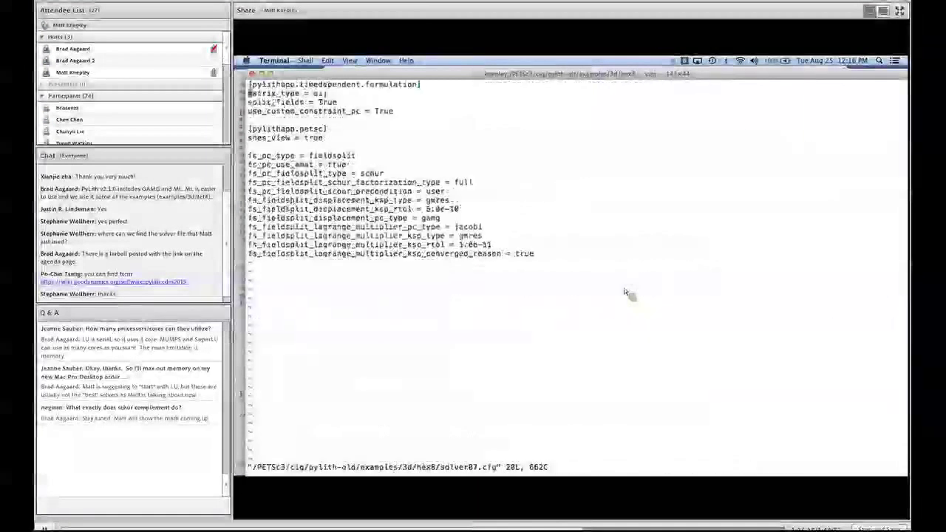
pyautogui.press('Down')
pyautogui.press('Down')
pyautogui.press('Down')
pyautogui.press('Down')
pyautogui.press('Down')
pyautogui.press('Down')
pyautogui.press('Down')
pyautogui.press('Down')
pyautogui.press('Down')
pyautogui.press('Down')
pyautogui.press('Down')
pyautogui.press('Down')
pyautogui.press('Down')
pyautogui.press('Down')
pyautogui.press('Down')
pyautogui.press('Down')
pyautogui.press('Down')
pyautogui.press('Down')
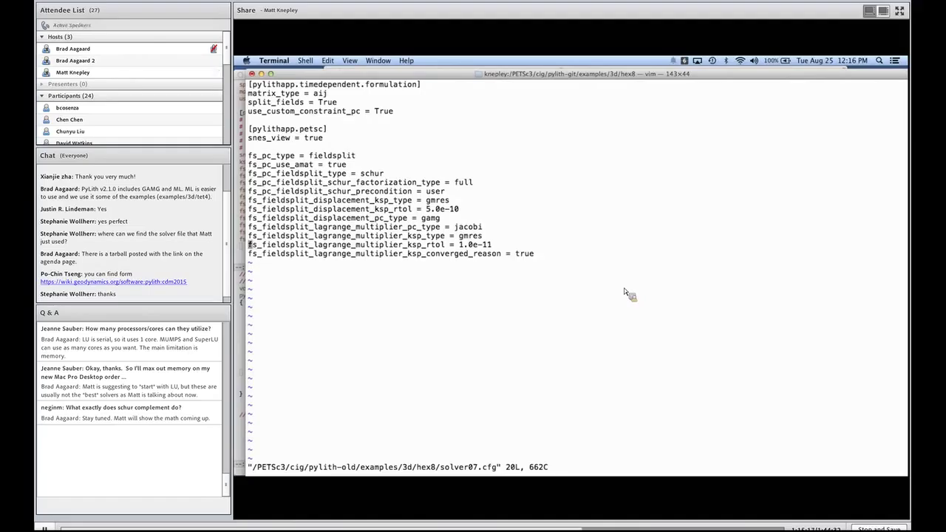
pyautogui.press('Right')
pyautogui.press('Right')
pyautogui.press('$')
pyautogui.press('x')
pyautogui.press('Left')
pyautogui.press('Left')
pyautogui.press('Up')
pyautogui.press('Left')
pyautogui.press('Up')
pyautogui.press('Up')
pyautogui.press('Up')
pyautogui.press('Up')
pyautogui.press('Up')
pyautogui.press('Up')
pyautogui.press('Up')
pyautogui.press('Up')
pyautogui.press('Up')
pyautogui.press('Up')
pyautogui.press('Up')
# Add ksp_type = fgmres below snes_view, fix the swapped letters, and save the file.
pyautogui.press('o')
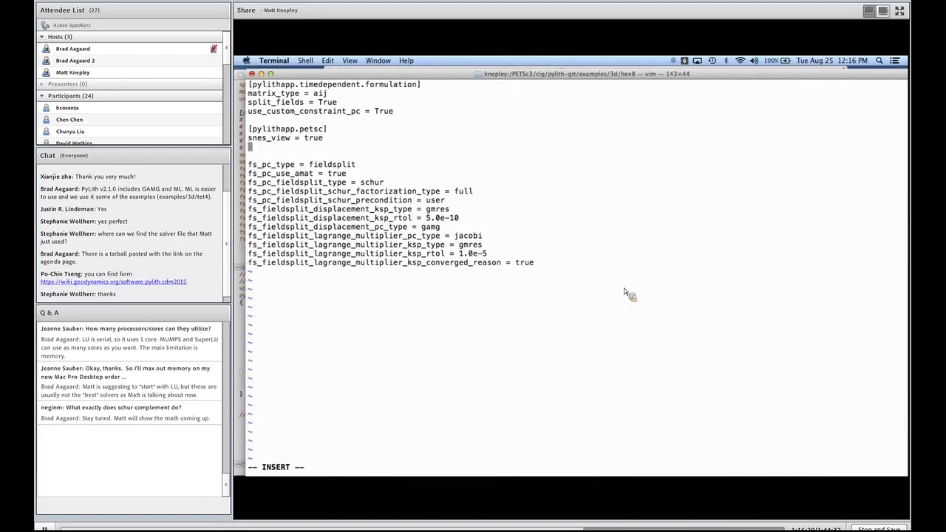
pyautogui.write('ksp_type = fmgres')
pyautogui.press('Escape')
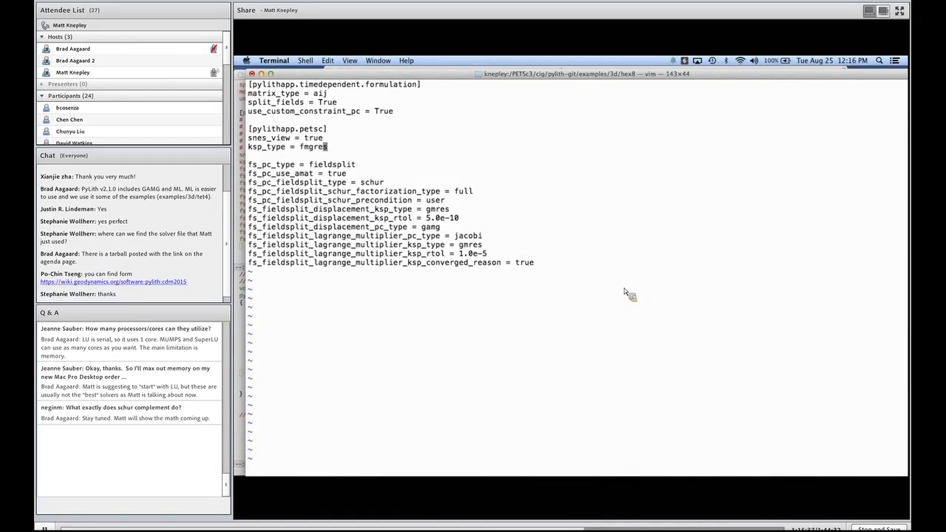
pyautogui.press('j')
pyautogui.press('j')
pyautogui.press('j')
pyautogui.press('j')
pyautogui.press('k')
pyautogui.press('k')
pyautogui.press('k')
pyautogui.press('k')
pyautogui.press('h')
pyautogui.press('h')
pyautogui.write('xp:wq')
pyautogui.press('Return')
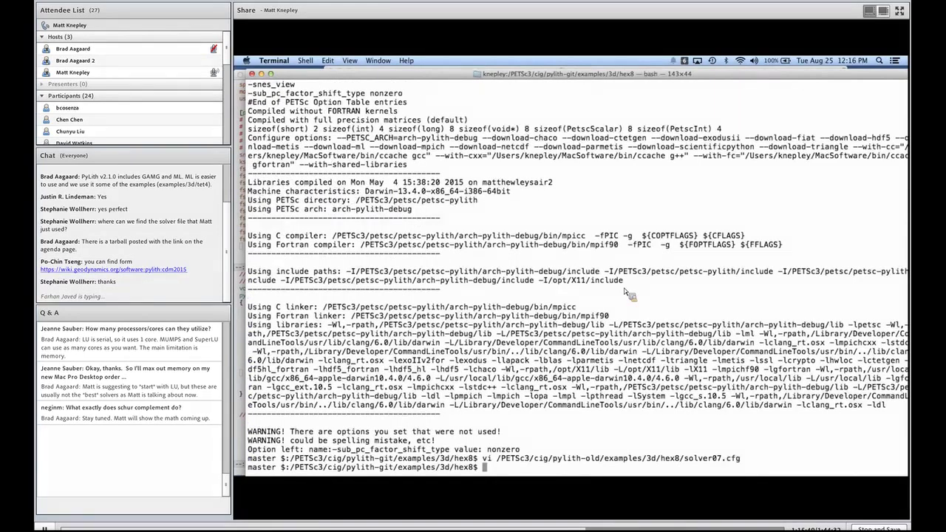
# Rerun pylith step10.cfg with the edited solver07.cfg, converging in 2 outer linear iterations.
pyautogui.press('Up')
pyautogui.press('Up')
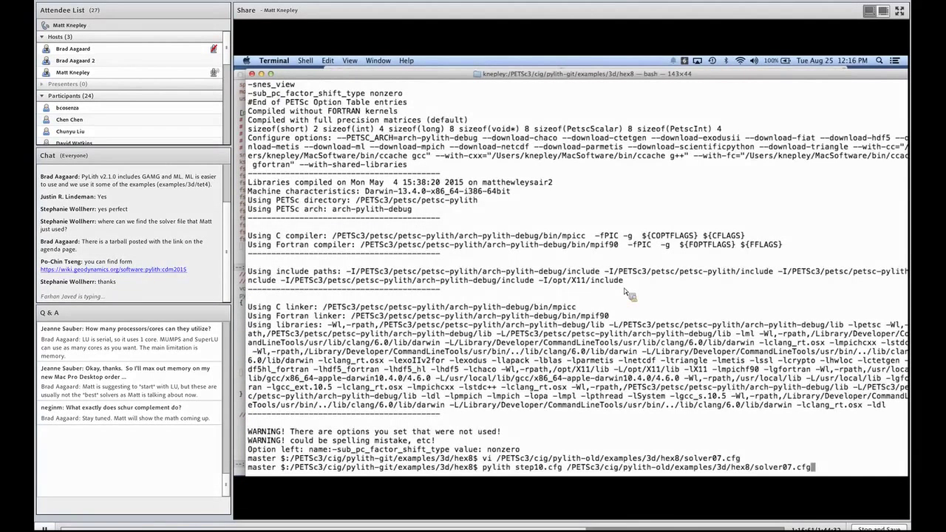
pyautogui.press('Return')
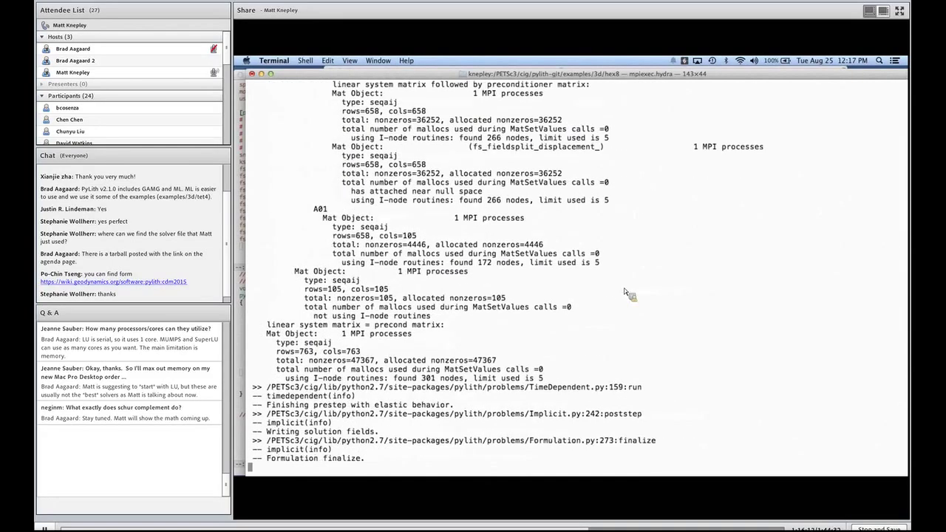
# Open solver06.cfg in vi by editing the previous solver07.cfg command.
pyautogui.press('Up')
pyautogui.press('Up')
pyautogui.press('Left')
pyautogui.press('Left')
pyautogui.press('Left')
pyautogui.press('Left')
pyautogui.press('BackSpace')
pyautogui.write('6')
pyautogui.press('Return')
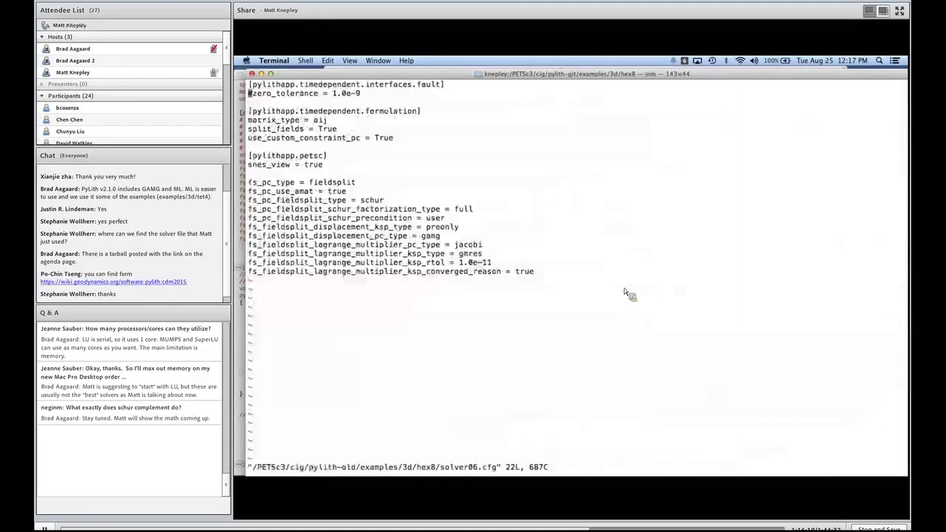
# Add the line ksp_type = fgmres below snes_view.
pyautogui.press('k')
pyautogui.press('k')
pyautogui.press('k')
pyautogui.press('k')
pyautogui.press('k')
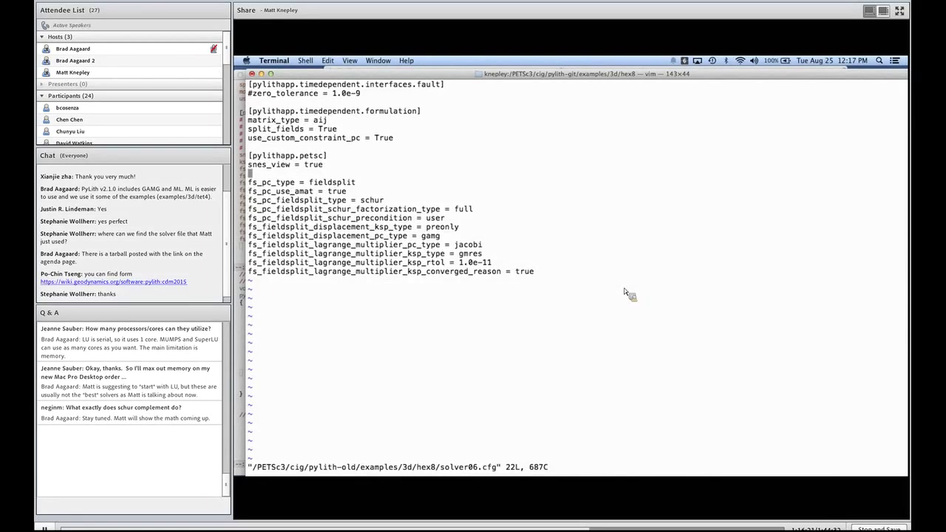
pyautogui.write('oksp_type = ')
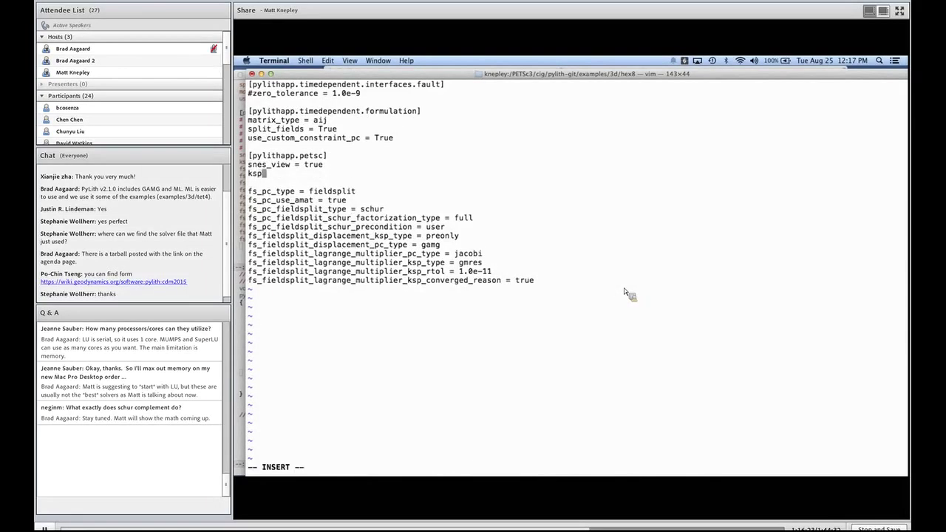
pyautogui.write('fgmres')
pyautogui.press('Escape')
pyautogui.write(':')
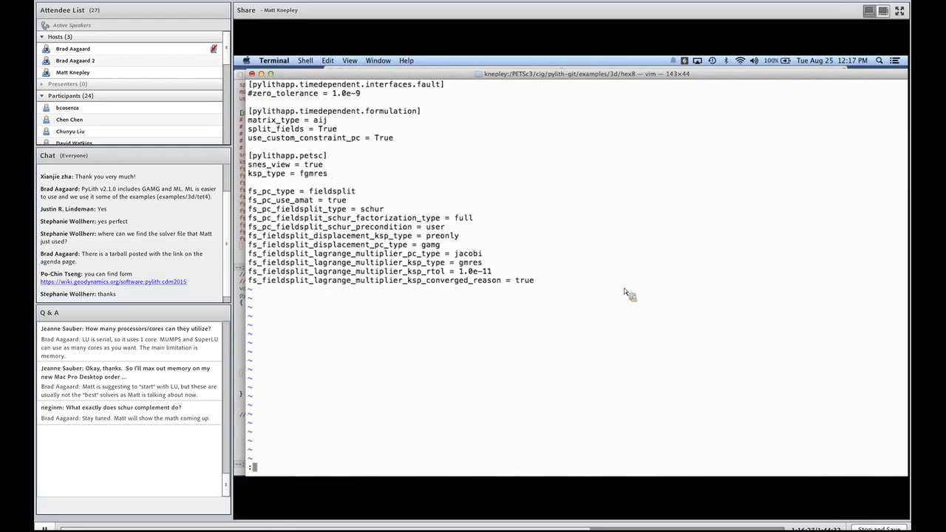
pyautogui.press('Escape')
# Change the lagrange_multiplier ksp_rtol to 1.0e-5 and save solver06.cfg.
pyautogui.press('j')
pyautogui.press('j')
pyautogui.press('j')
pyautogui.press('j')
pyautogui.press('j')
pyautogui.press('j')
pyautogui.press('j')
pyautogui.press('j')
pyautogui.press('j')
pyautogui.press('j')
pyautogui.press('l')
pyautogui.press('l')
pyautogui.press('l')
pyautogui.press('l')
pyautogui.press('l')
pyautogui.press('l')
pyautogui.press('l')
pyautogui.press('l')
pyautogui.press('l')
pyautogui.press('l')
pyautogui.press('l')
pyautogui.press('l')
pyautogui.press('l')
pyautogui.press('l')
pyautogui.press('l')
pyautogui.press('l')
pyautogui.press('l')
pyautogui.press('l')
pyautogui.press('l')
pyautogui.press('l')
pyautogui.press('l')
pyautogui.press('l')
pyautogui.press('l')
pyautogui.press('l')
pyautogui.press('j')
pyautogui.press('l')
pyautogui.press('l')
pyautogui.press('l')
pyautogui.press('l')
pyautogui.press('l')
pyautogui.press('l')
pyautogui.press('l')
pyautogui.press('l')
pyautogui.write('r5:wq')
pyautogui.press('Return')
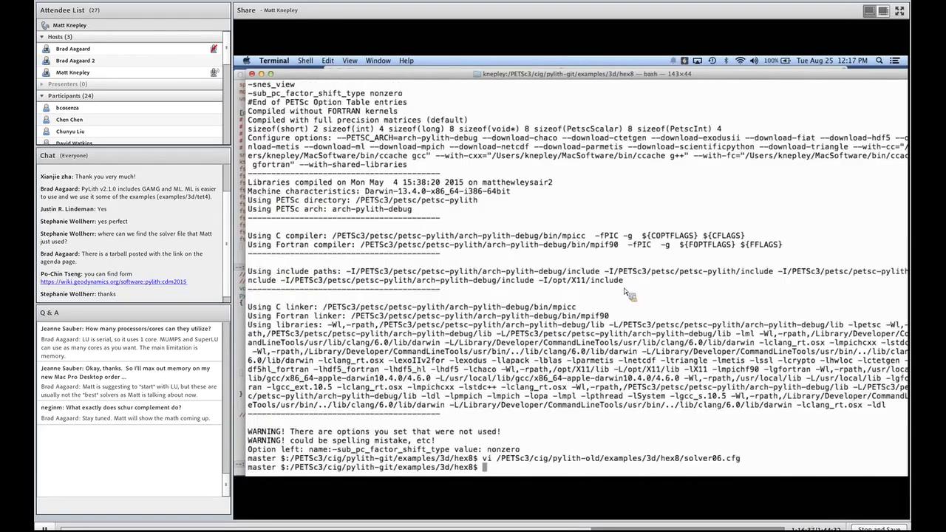
pyautogui.press('Up')
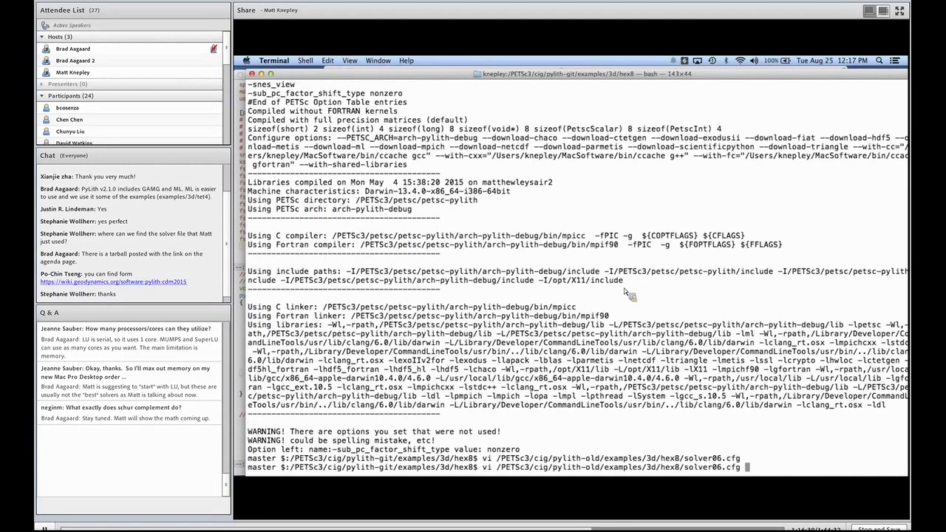
# Run pylith step10.cfg with the edited solver06.cfg, finishing with 7 outer linear iterations.
pyautogui.press('Up')
pyautogui.press('Left')
pyautogui.press('Left')
pyautogui.press('Left')
pyautogui.press('Left')
pyautogui.press('Left')
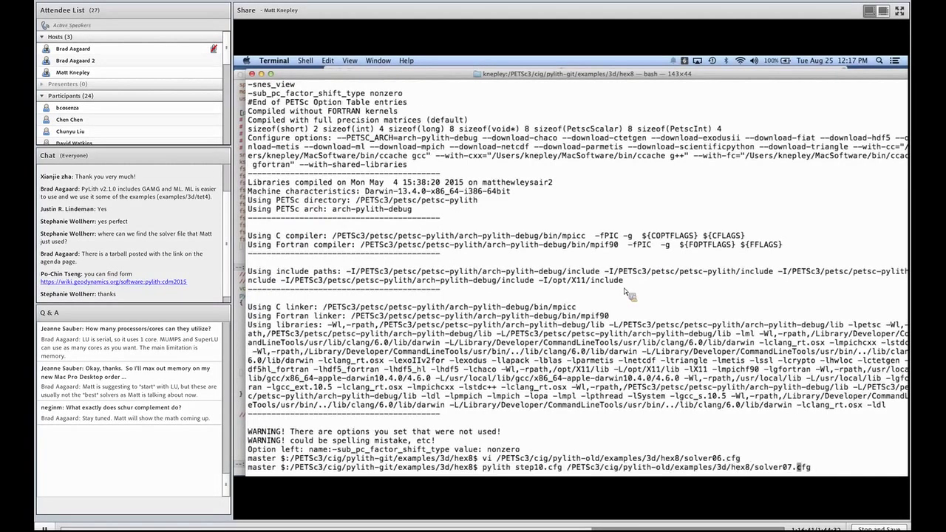
pyautogui.write('6')
pyautogui.press('Return')
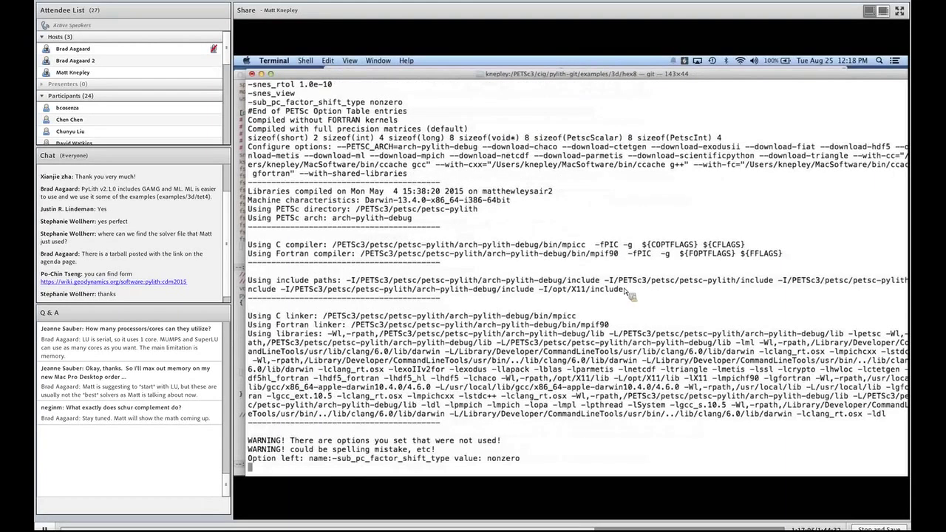
# Bring Preview forward on the Example 3D Hex8 step10.cfg slide listing 25–30 inner, 2 outer iterations.
pyautogui.hotkey('ctrl', 'Up')
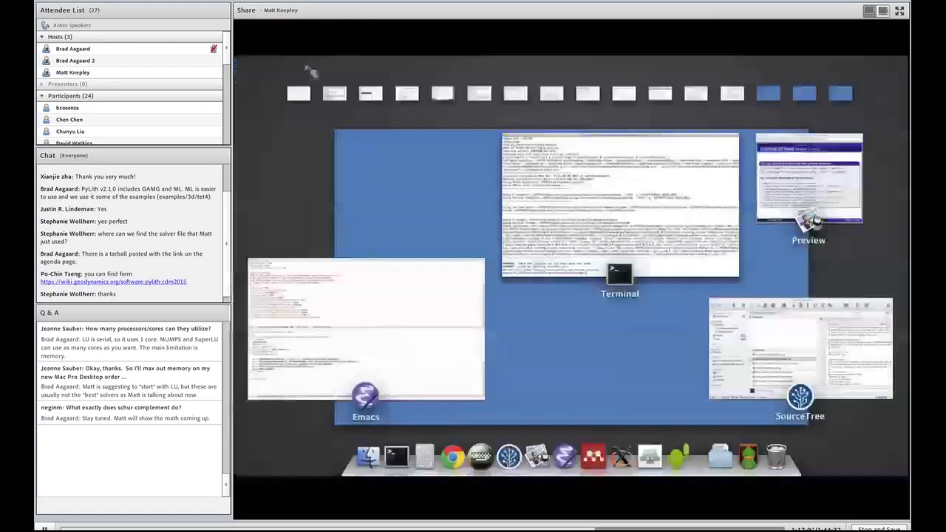
pyautogui.click(828, 209)
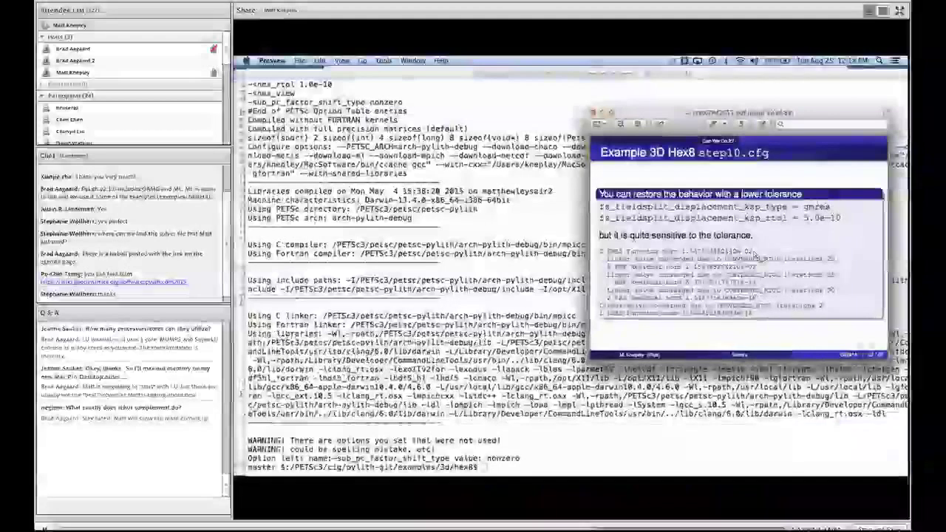
pyautogui.press('Down')
pyautogui.press('Up')
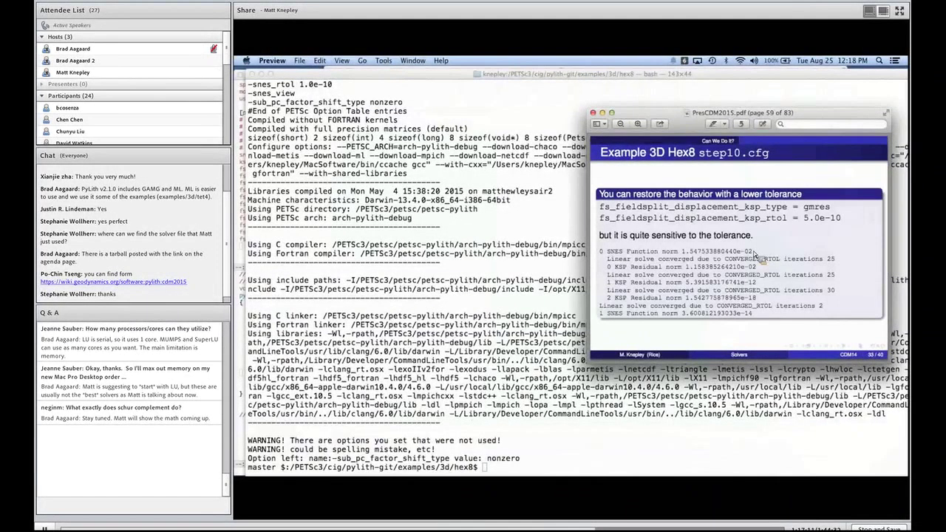